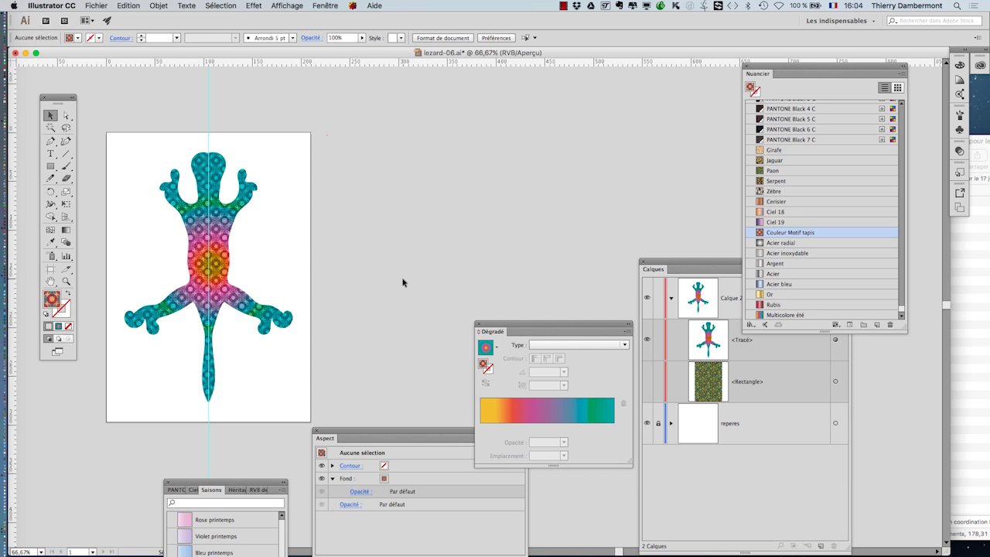
# Close lezard-06.ai and save its changes
pyautogui.click(14, 53)
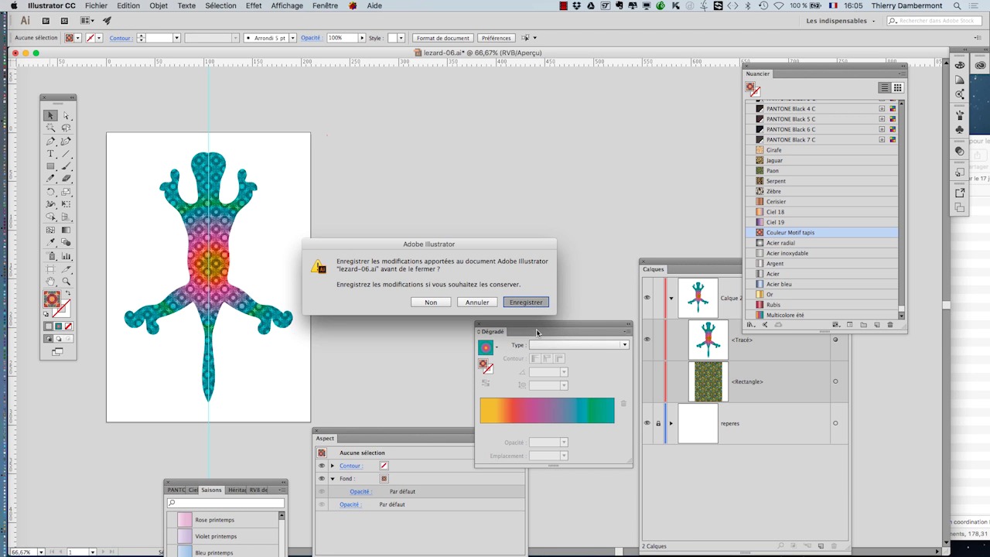
pyautogui.press('Return')
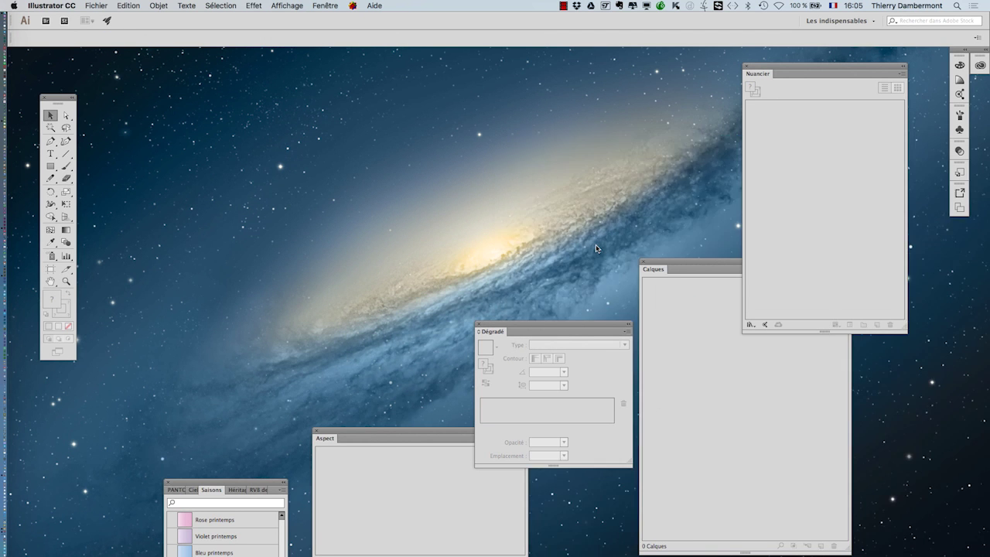
# Create a new portrait A4 RGB document in millimetres using the A4V-avec-Toutes-Pantones-SolidC profile
pyautogui.click(105, 4)
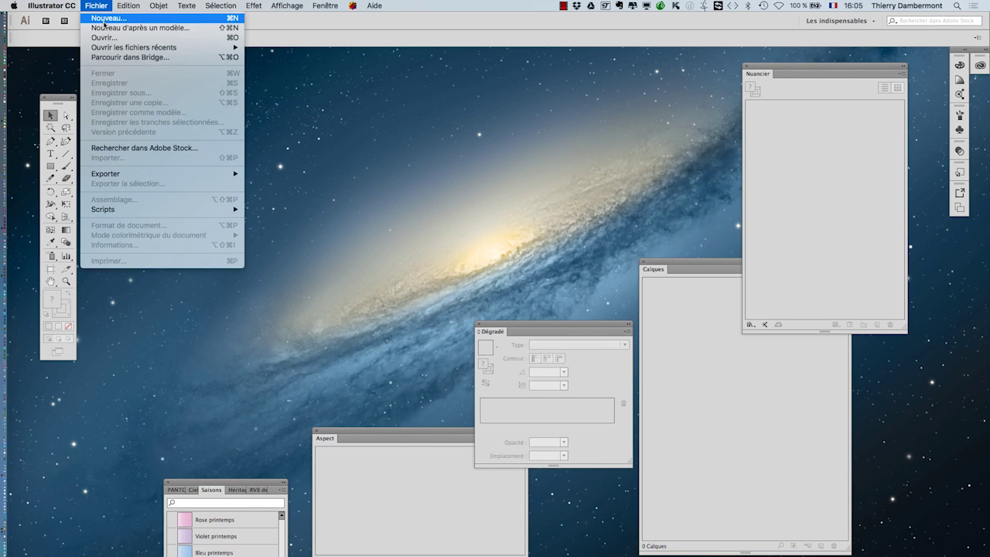
pyautogui.click(105, 17)
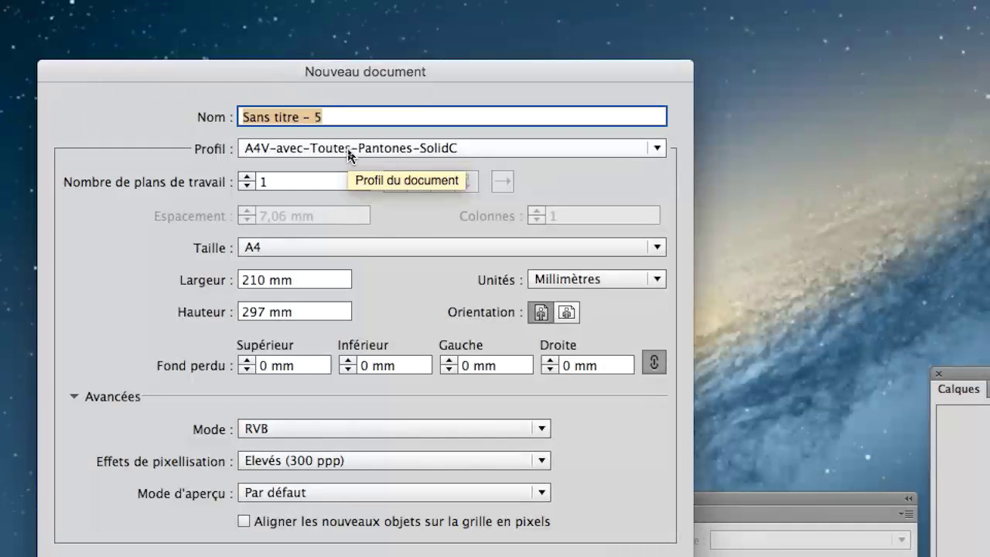
pyautogui.click(348, 153)
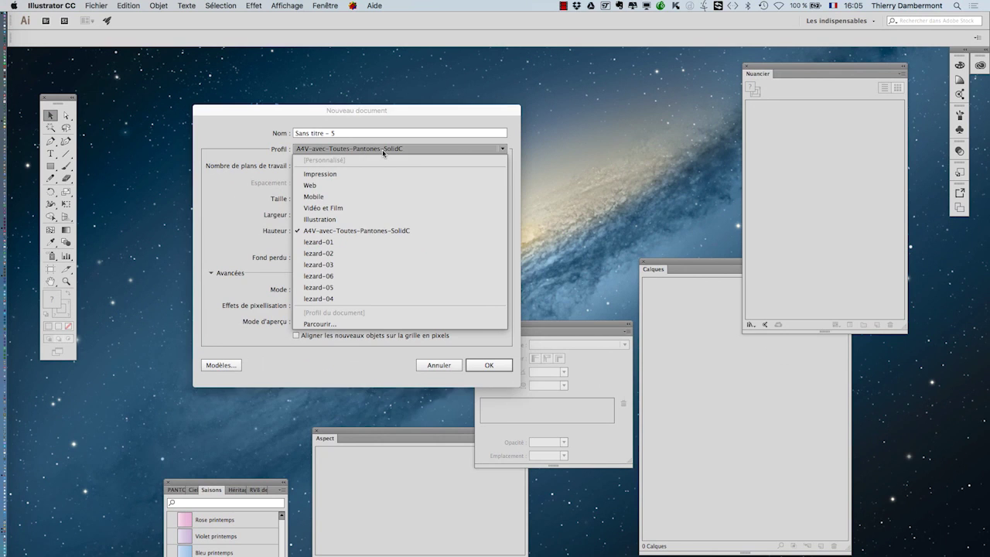
pyautogui.click(374, 155)
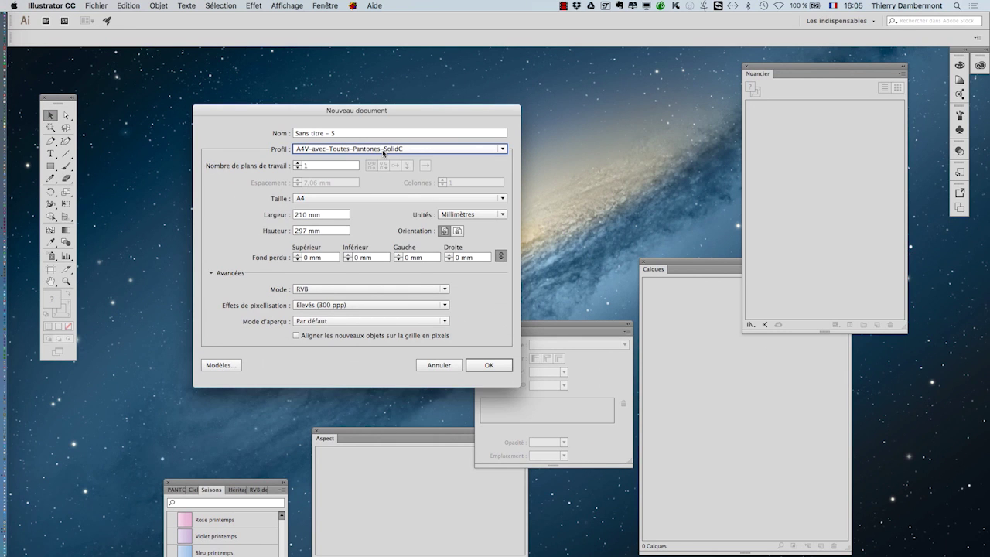
pyautogui.click(487, 365)
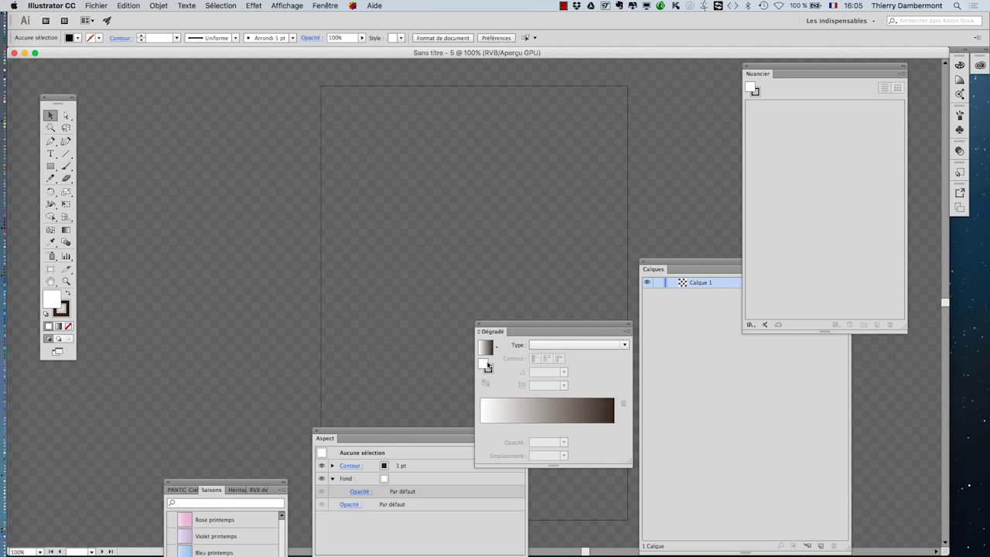
# Show the rulers and place a vertical guide at the artboard's horizontal centre, at X about 105 mm
pyautogui.press('space')
pyautogui.moveTo(430, 263); pyautogui.dragTo(256, 251)
pyautogui.keyDown('alt'); pyautogui.keyDown('super'); pyautogui.click(301, 283); pyautogui.keyUp('super'); pyautogui.keyUp('alt')
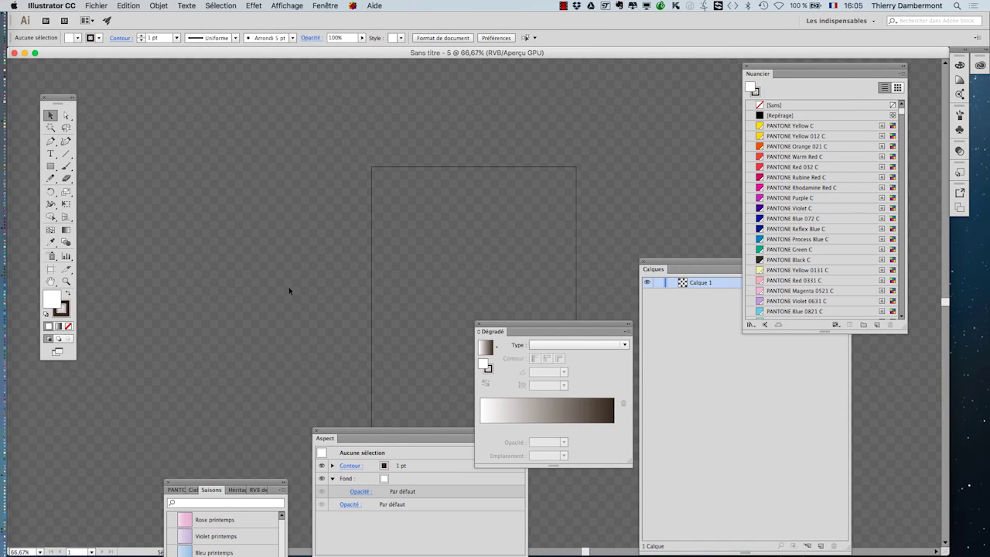
pyautogui.press('space')
pyautogui.moveTo(349, 291); pyautogui.dragTo(208, 224)
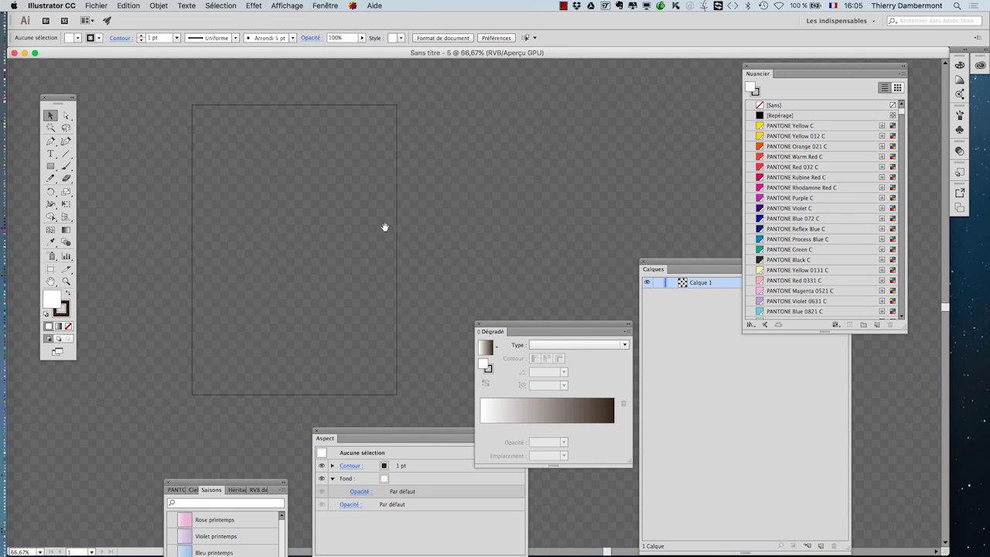
pyautogui.moveTo(297, 214); pyautogui.dragTo(290, 234)
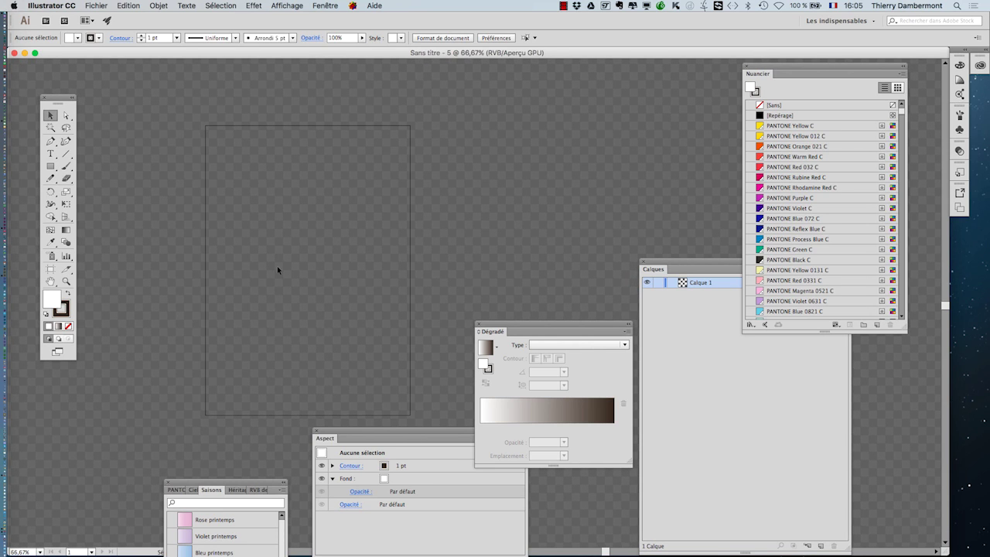
pyautogui.press('super+r')
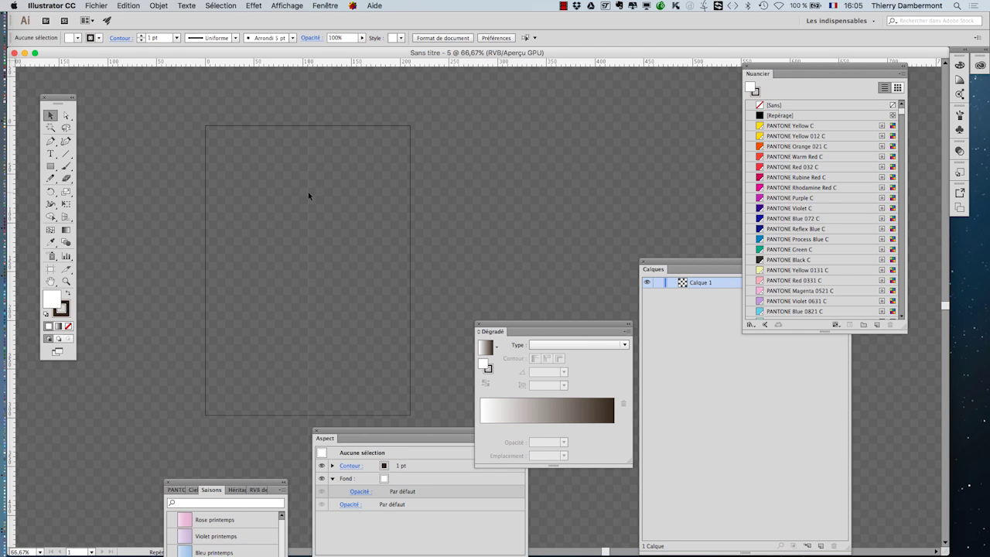
pyautogui.moveTo(308, 196); pyautogui.dragTo(307, 263)
# Hide the transparency grid so the artboard has a plain background
pyautogui.click(299, 5)
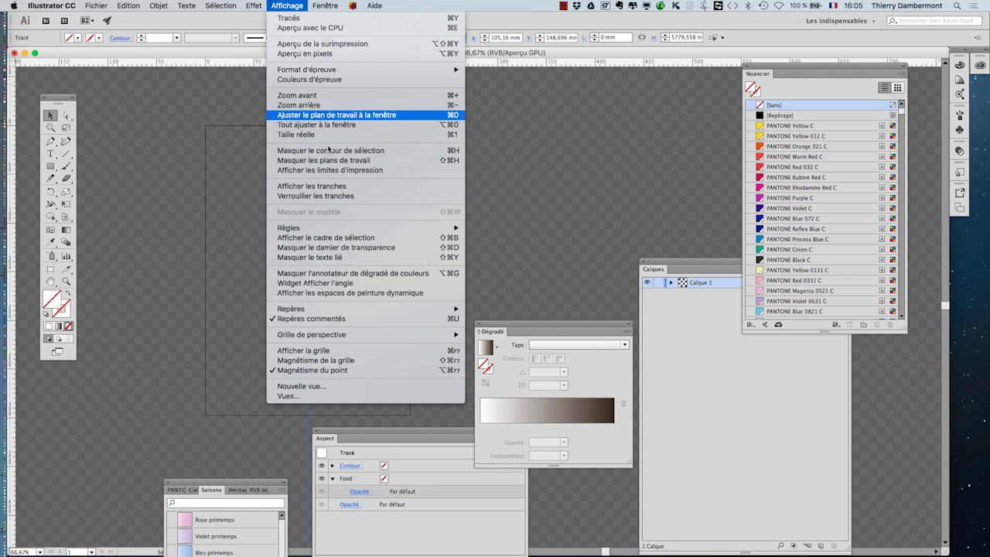
pyautogui.click(309, 248)
pyautogui.moveTo(310, 240)
pyautogui.mouseDown()
pyautogui.moveTo(287, 238)
pyautogui.moveTo(308, 242)
pyautogui.mouseUp()
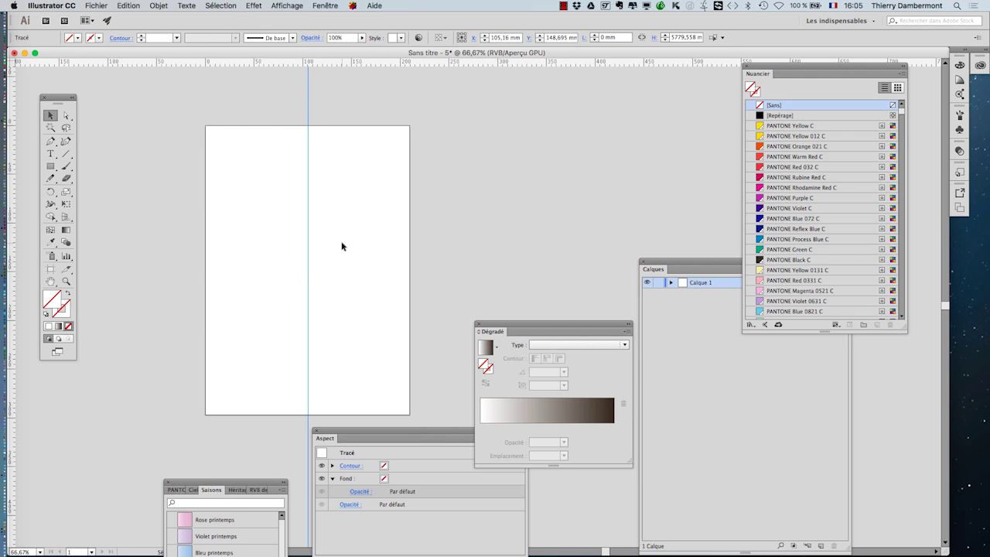
# Rename the layer holding the guide as "repere" and lock it
pyautogui.moveTo(695, 269); pyautogui.dragTo(573, 157)
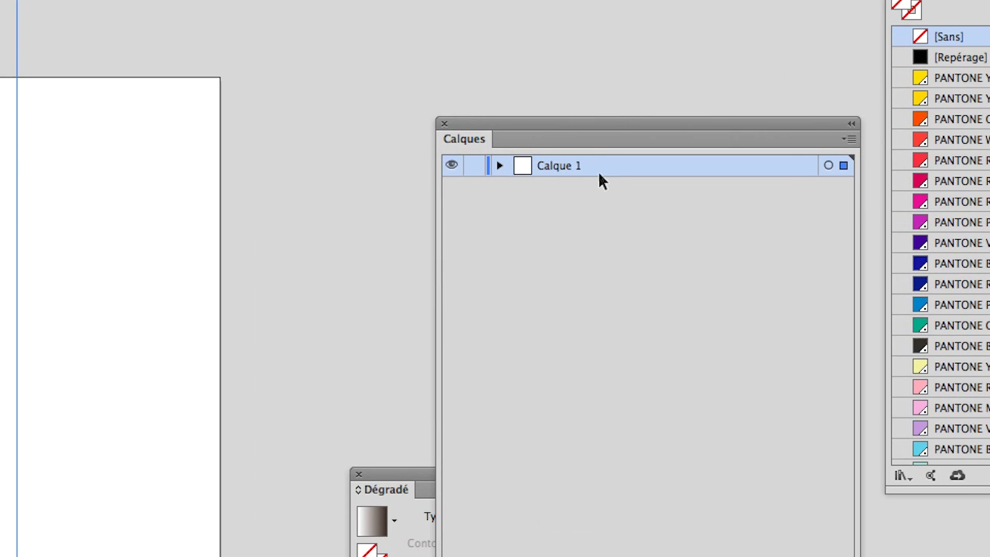
pyautogui.doubleClick(585, 170)
pyautogui.write('repere')
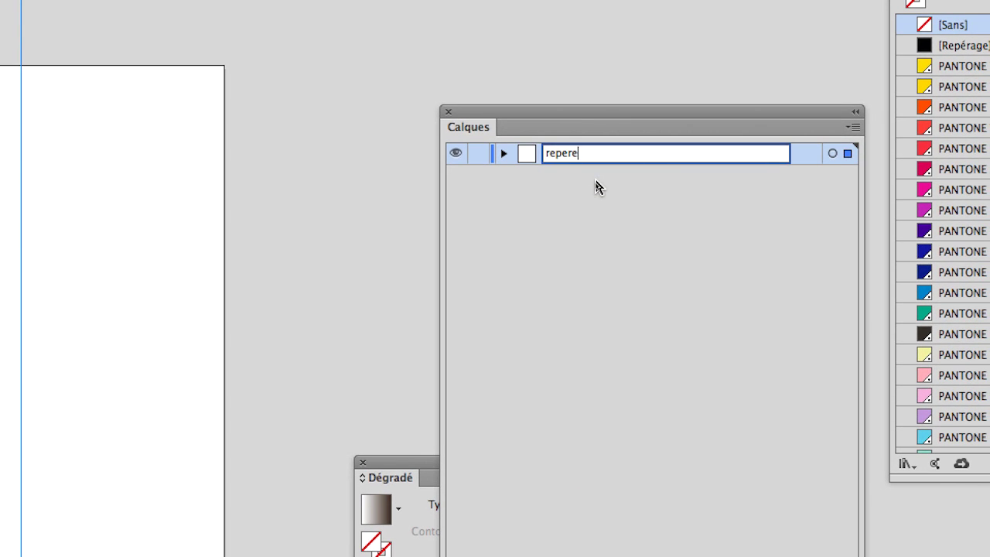
pyautogui.press('Return')
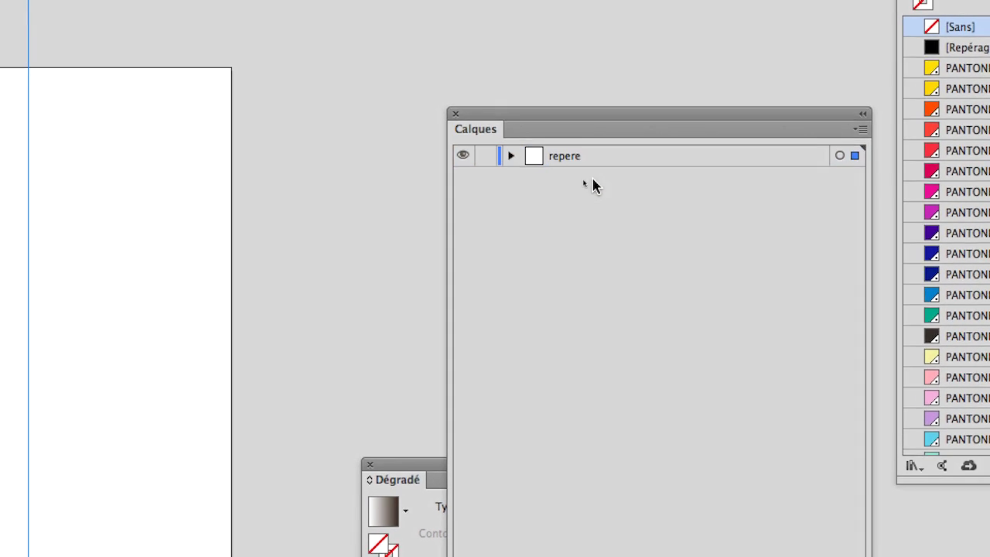
pyautogui.click(479, 154)
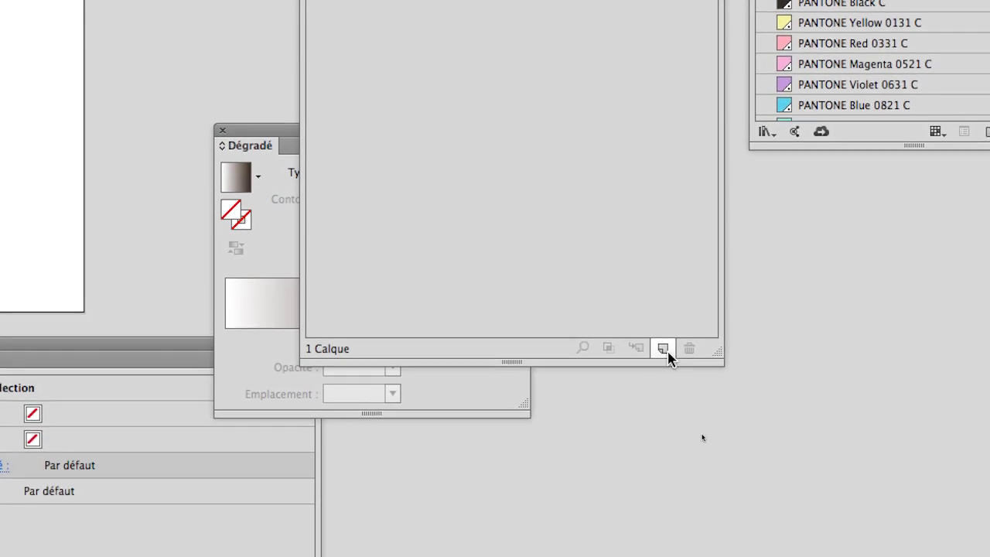
# Add a new layer above the repere layer and shrink the Calques panel to fit its content
pyautogui.click(668, 385)
pyautogui.moveTo(721, 387); pyautogui.dragTo(682, 252)
pyautogui.moveTo(673, 307); pyautogui.dragTo(671, 225)
pyautogui.moveTo(581, 155); pyautogui.dragTo(523, 171)
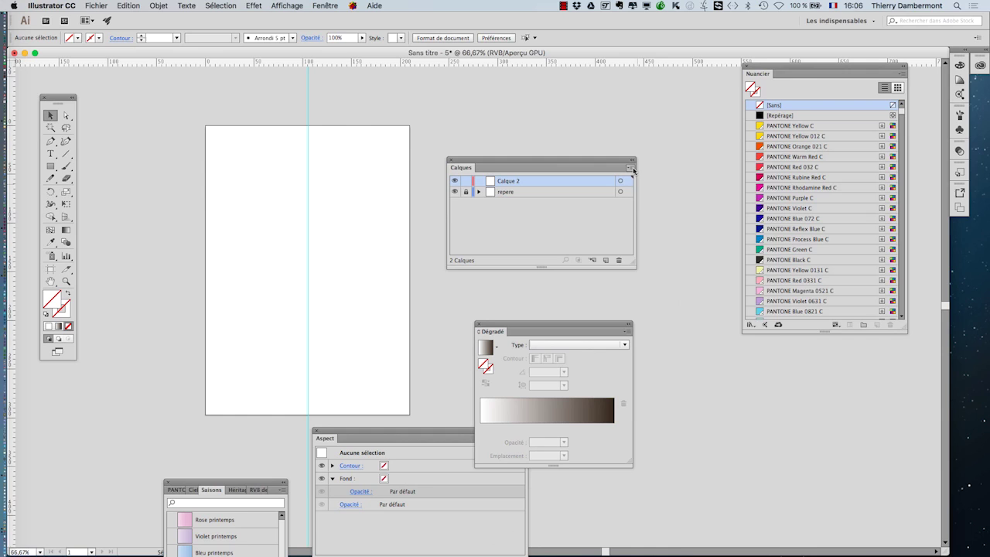
# Set the Calques panel's row size to a custom 80 pixels for larger thumbnails
pyautogui.click(784, 177)
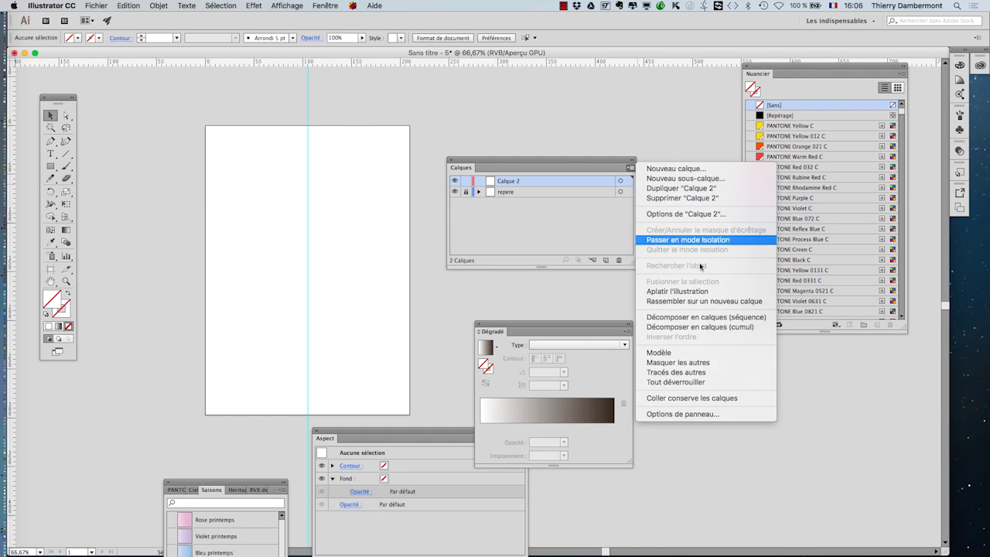
pyautogui.click(700, 413)
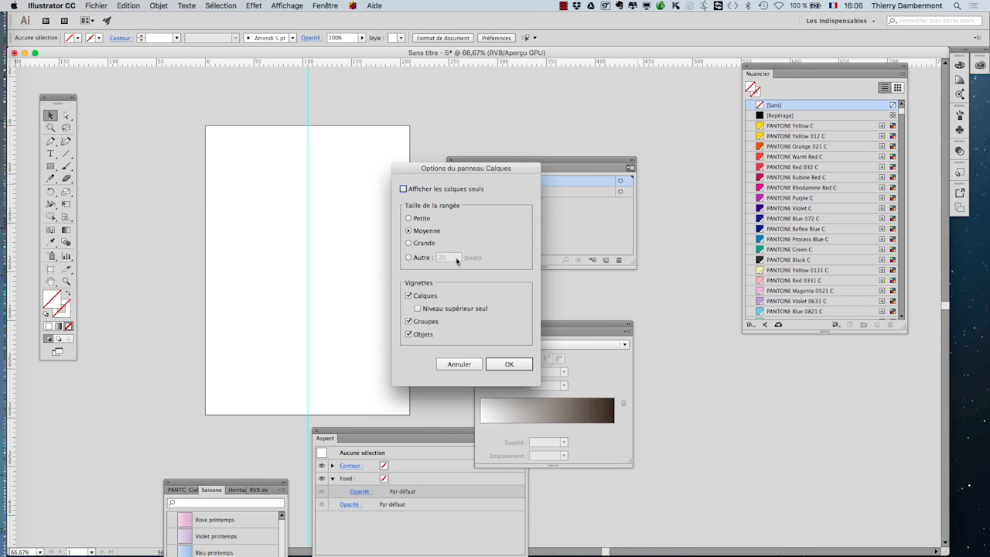
pyautogui.click(408, 258)
pyautogui.write('80')
pyautogui.click(509, 364)
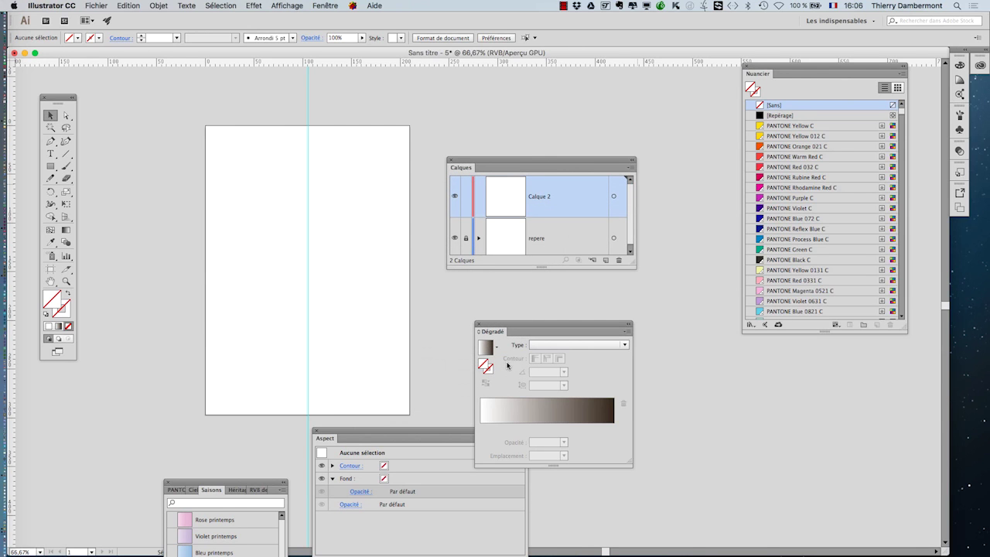
# Tidy the workspace by enlarging and repositioning the Calques panel and closing the Dégradé, Aspect, Saisons and Nuancier panels
pyautogui.moveTo(503, 161); pyautogui.dragTo(482, 71)
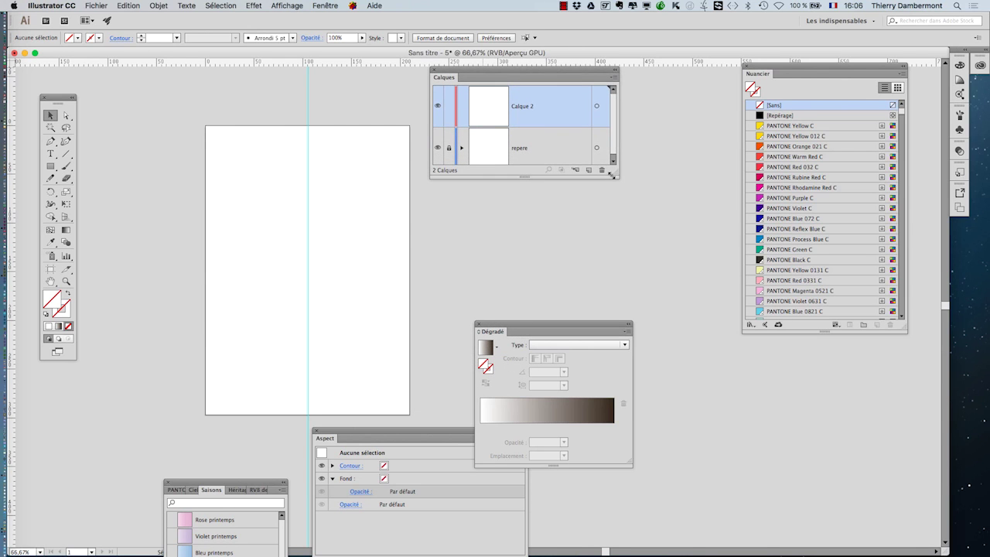
pyautogui.moveTo(612, 171); pyautogui.dragTo(632, 291)
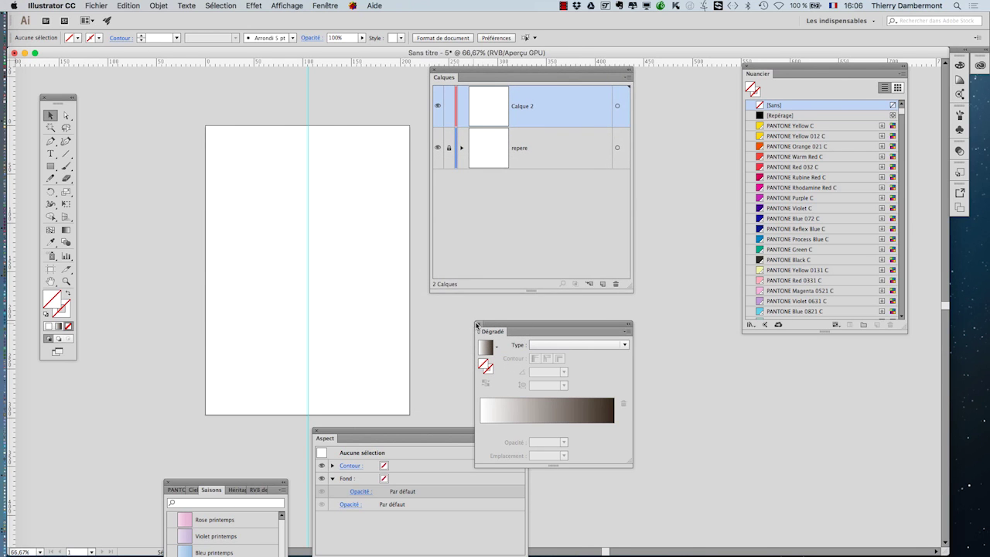
pyautogui.click(478, 324)
pyautogui.click(314, 431)
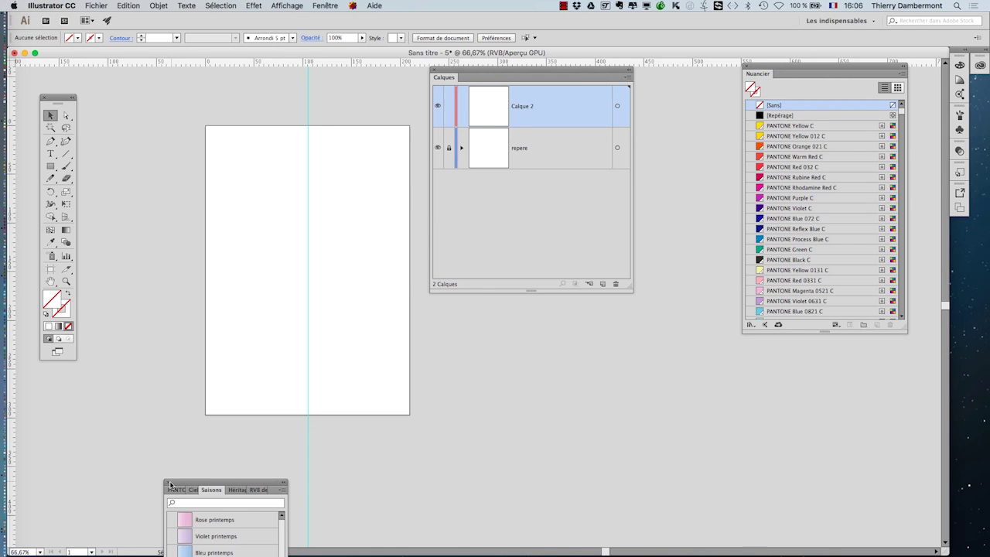
pyautogui.click(168, 482)
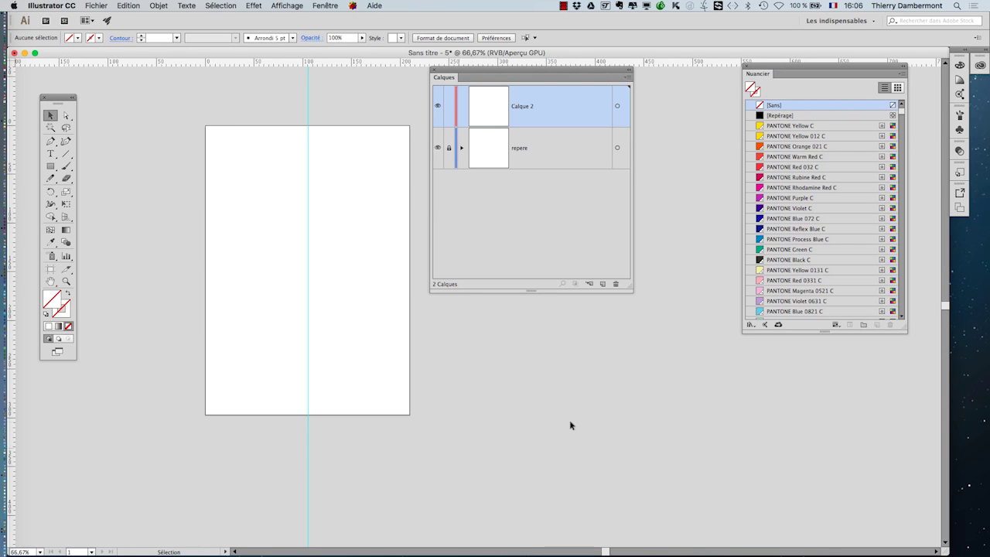
pyautogui.click(745, 65)
pyautogui.moveTo(602, 74); pyautogui.dragTo(797, 122)
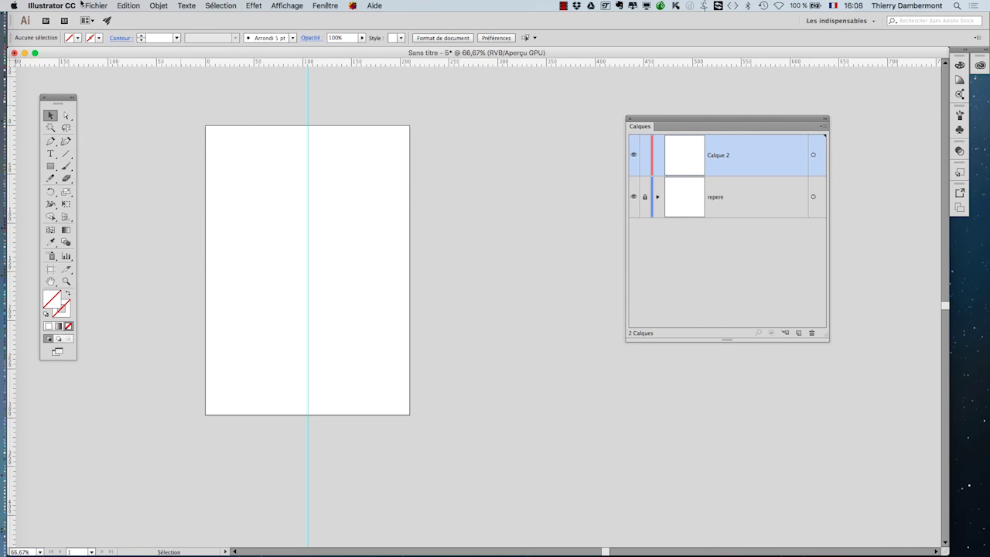
# Save the document as vraie-symetrie-01.ai in the folder "document de départ dans AI", keeping the Illustrator CC format options
pyautogui.click(96, 5)
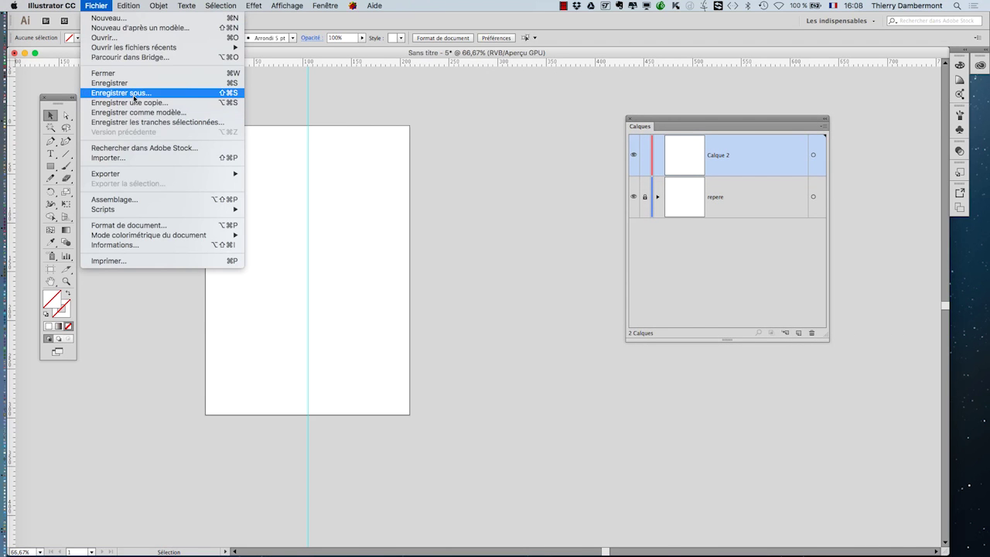
pyautogui.click(124, 93)
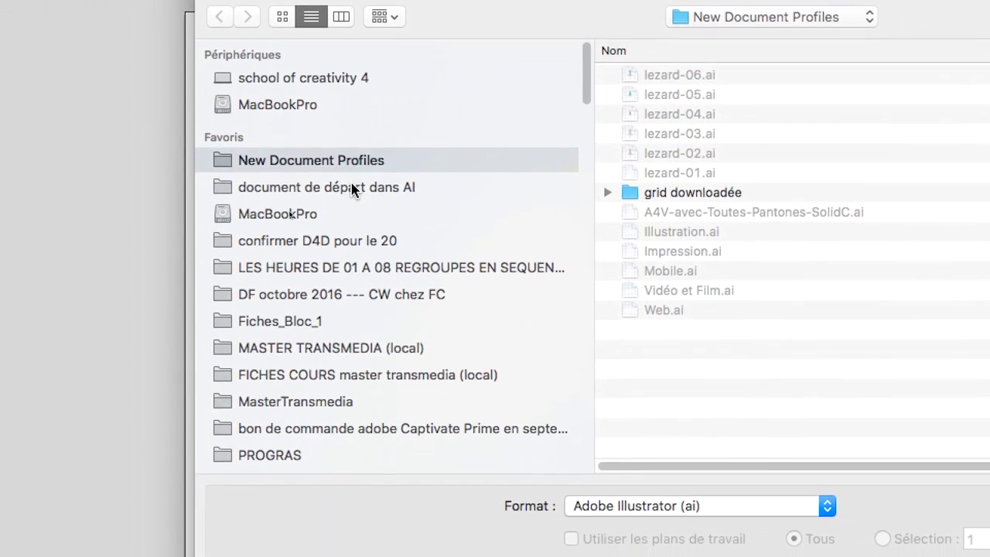
pyautogui.click(354, 202)
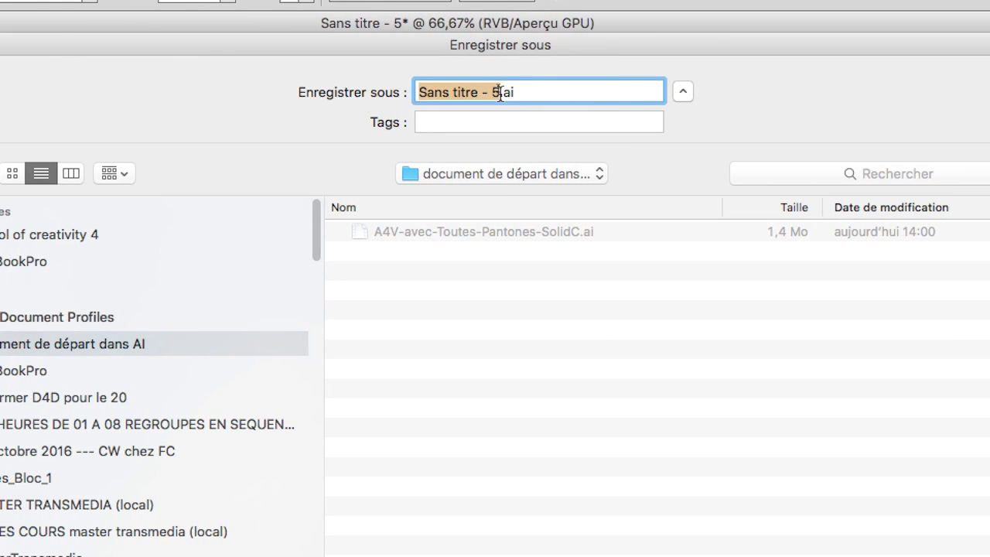
pyautogui.write('vraie-s')
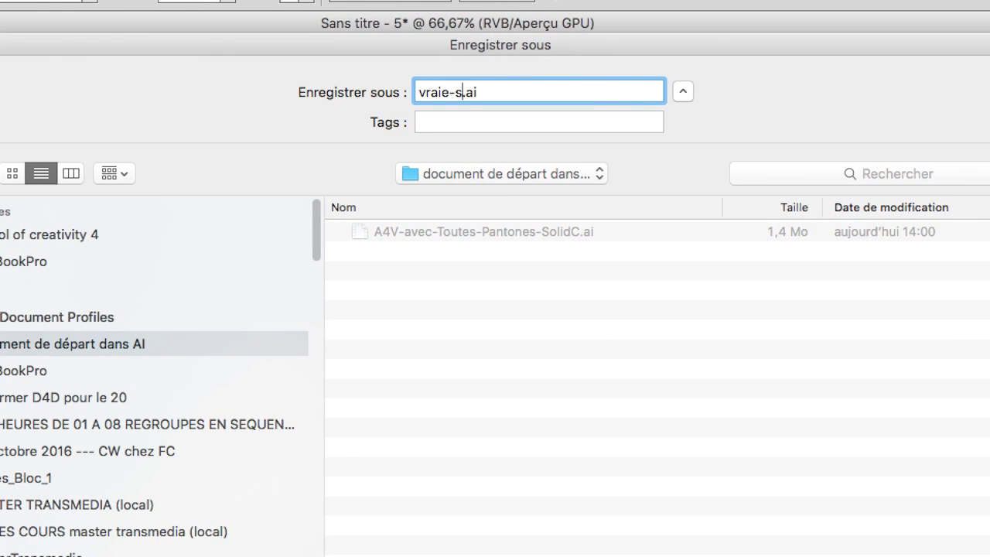
pyautogui.write('ymetrie-01')
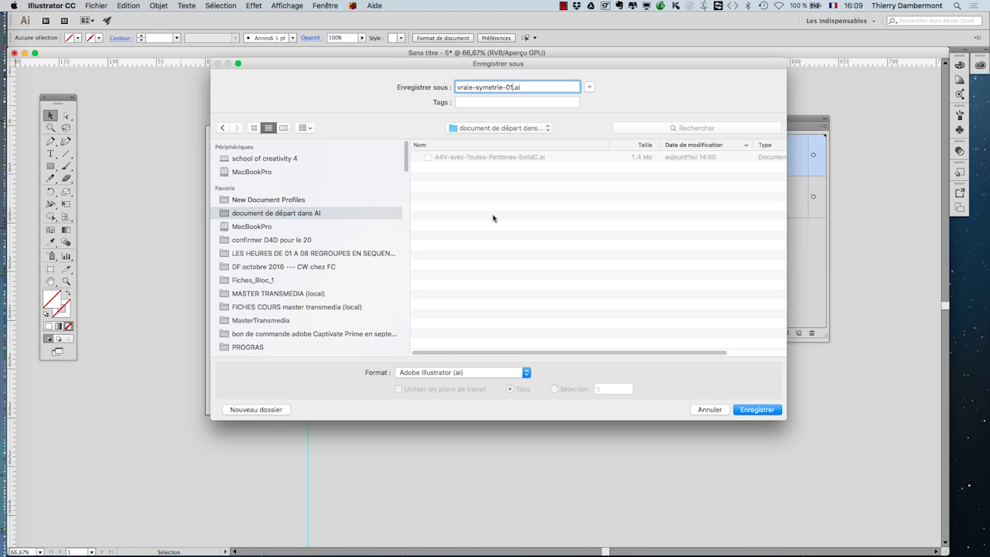
pyautogui.click(758, 413)
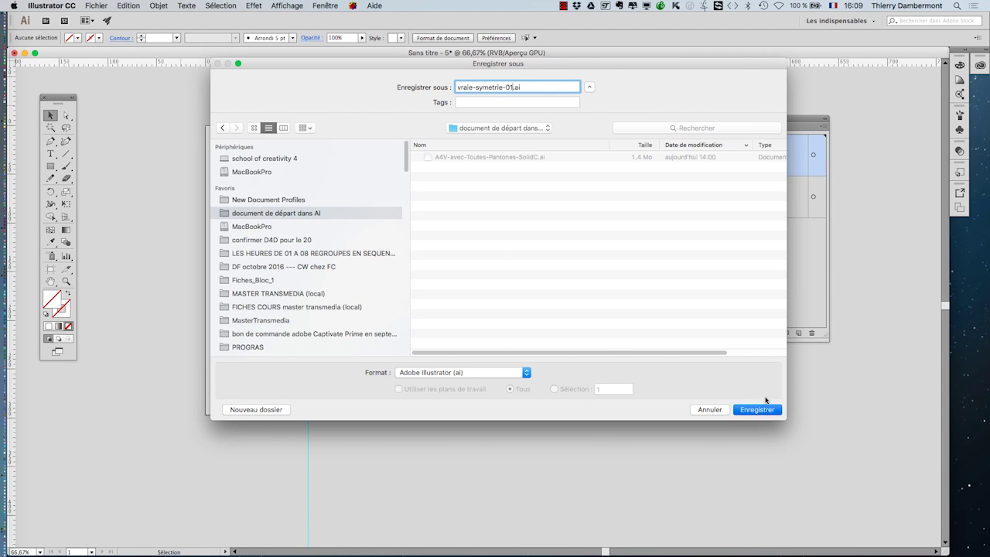
pyautogui.click(600, 403)
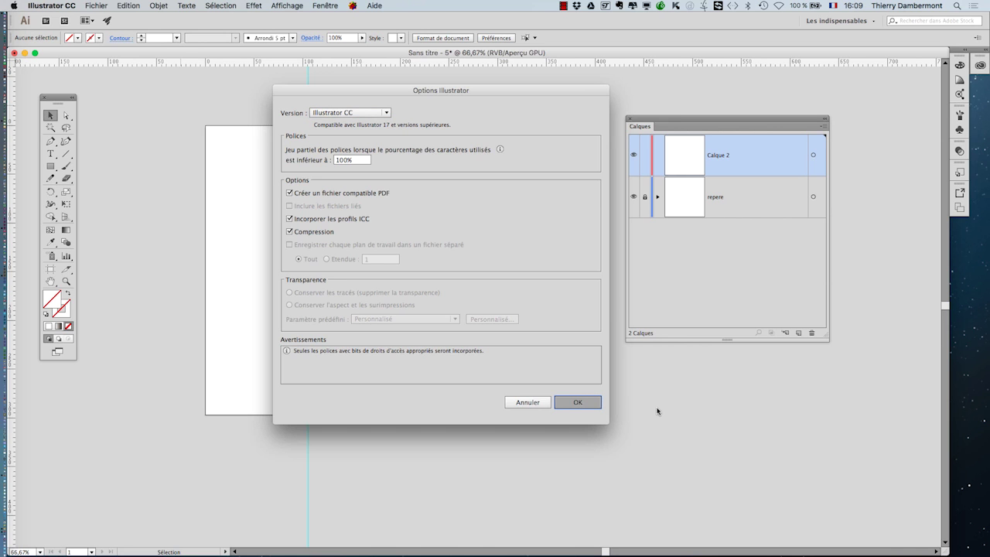
# Switch to Finder and move lezard-01.ai through lezard-06.ai and the "grid downloadée" folder from New Document Profiles into "document de départ dans AI"
pyautogui.press('super+Tab')
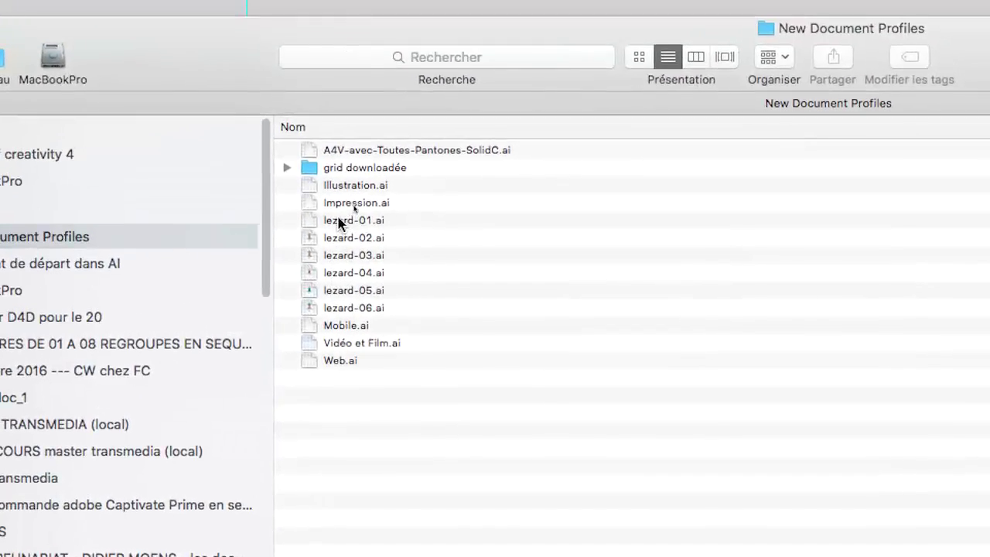
pyautogui.click(340, 199)
pyautogui.keyDown('shift'); pyautogui.click(352, 304); pyautogui.keyUp('shift')
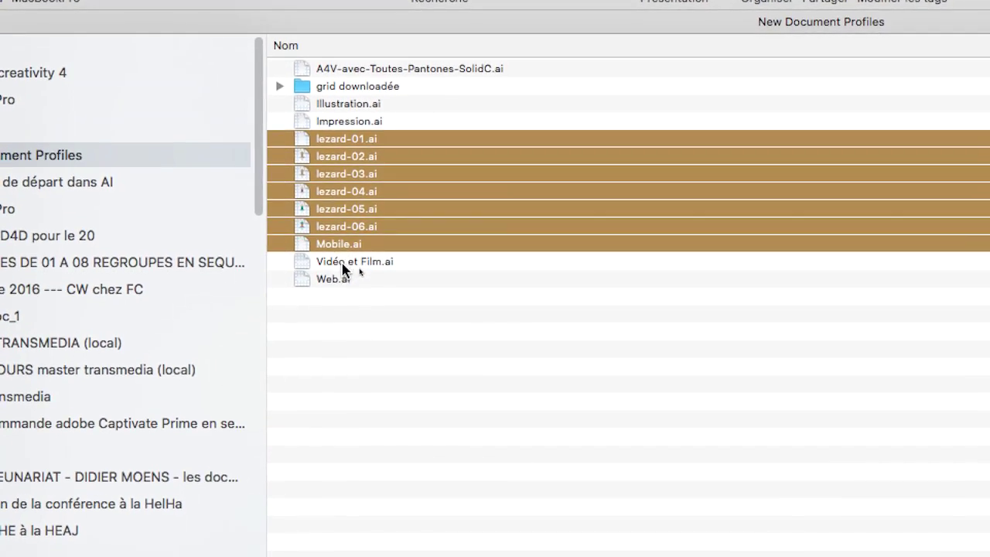
pyautogui.click(345, 255)
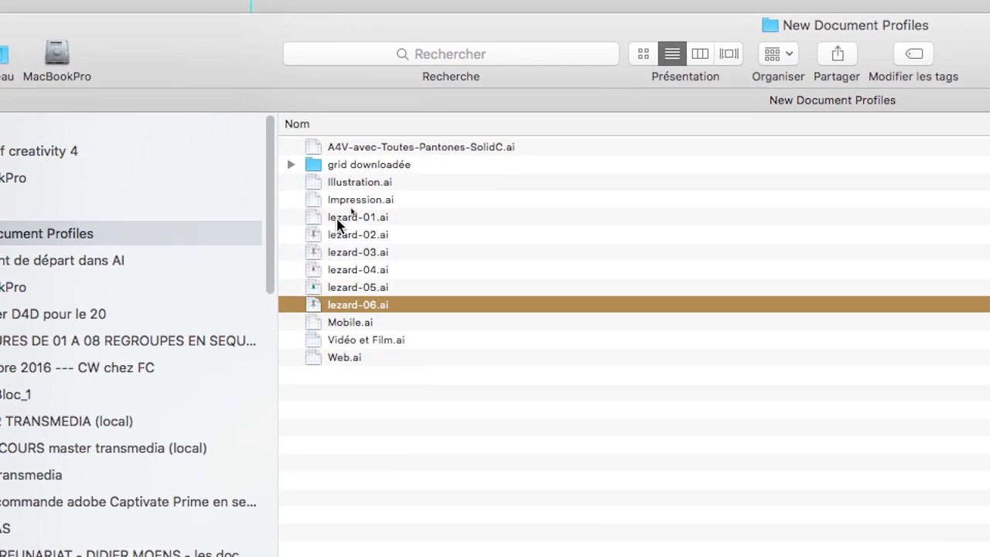
pyautogui.keyDown('shift'); pyautogui.click(316, 164); pyautogui.keyUp('shift')
pyautogui.moveTo(333, 221); pyautogui.dragTo(111, 269)
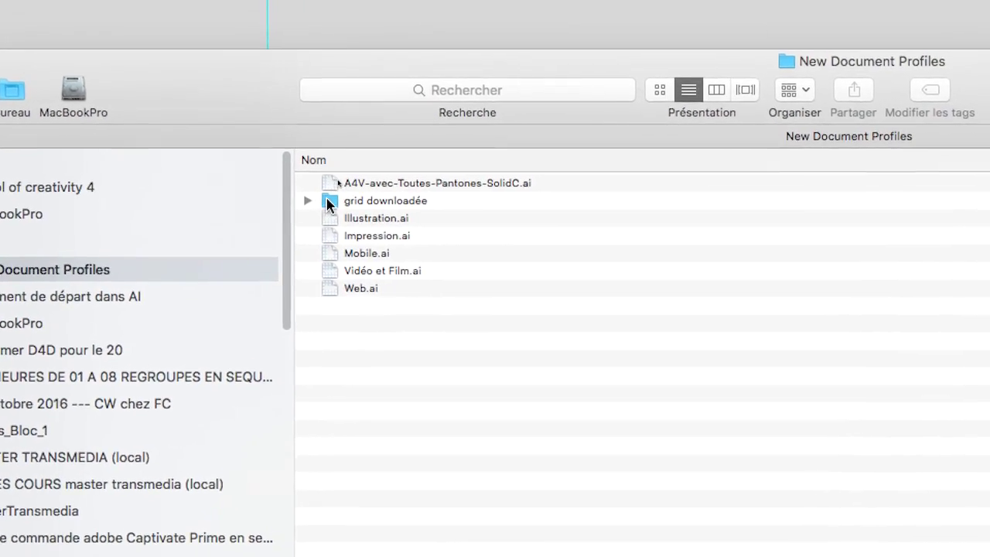
pyautogui.moveTo(464, 138); pyautogui.dragTo(238, 247)
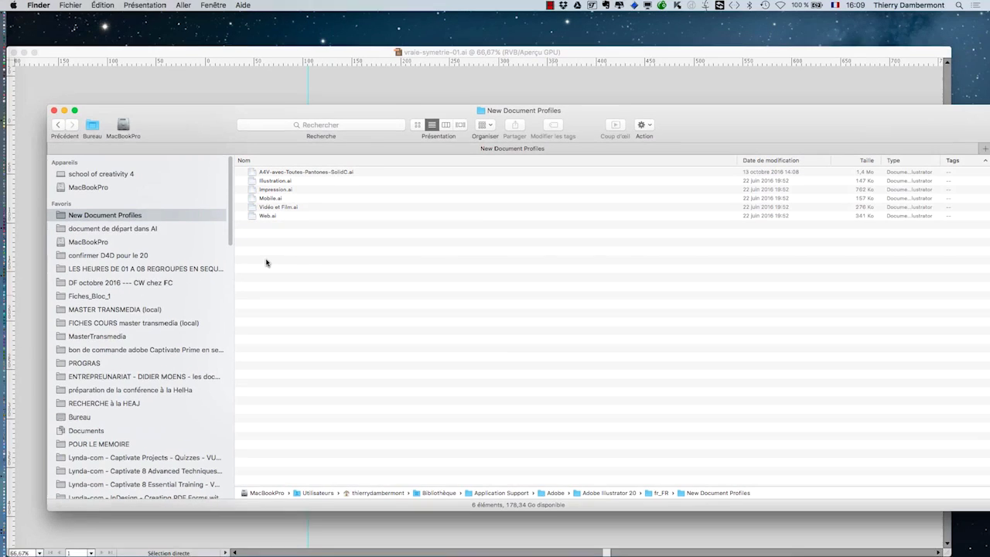
# Remove New Document Profiles from the Finder favourites, close the Finder window and return to Illustrator
pyautogui.rightClick(99, 216)
pyautogui.click(144, 270)
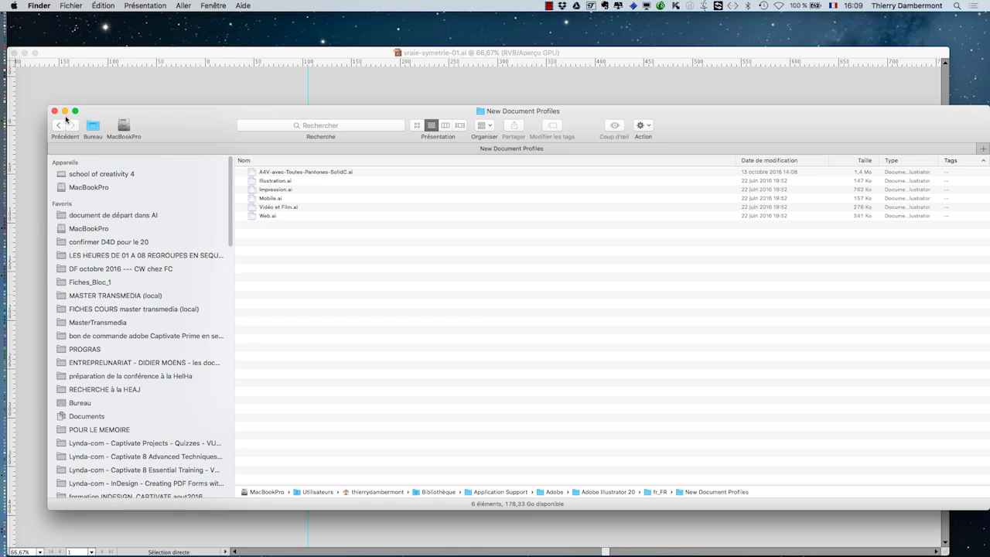
pyautogui.click(54, 112)
pyautogui.click(82, 57)
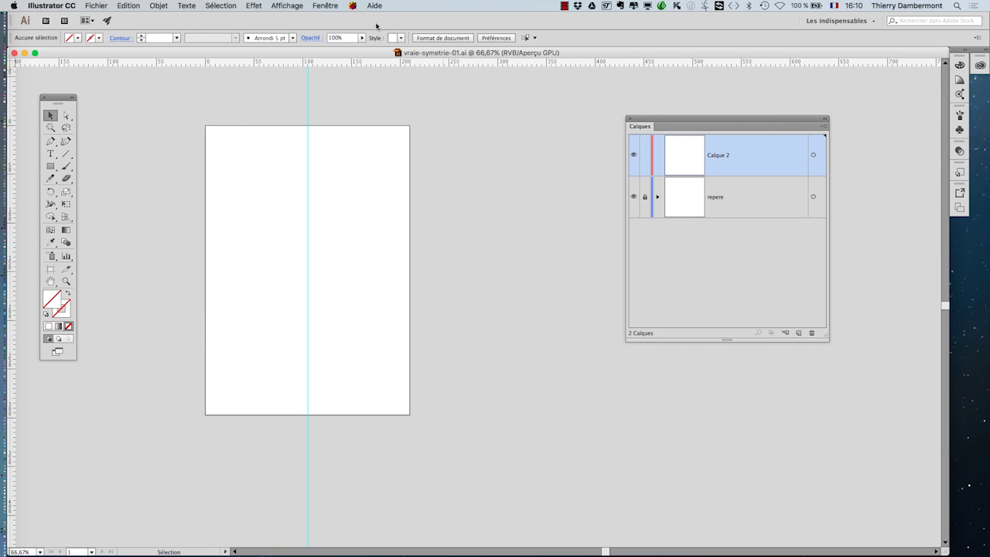
pyautogui.click(286, 7)
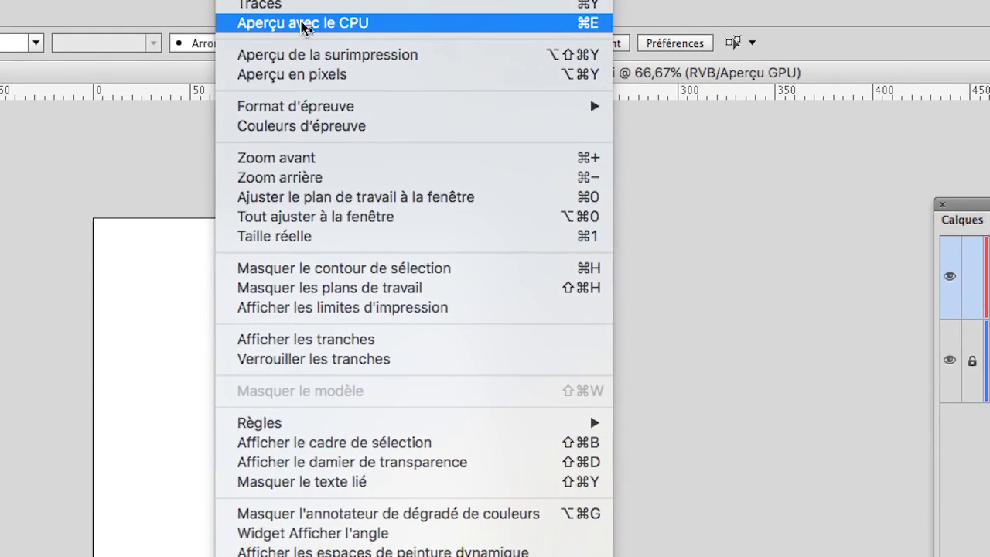
pyautogui.click(285, 6)
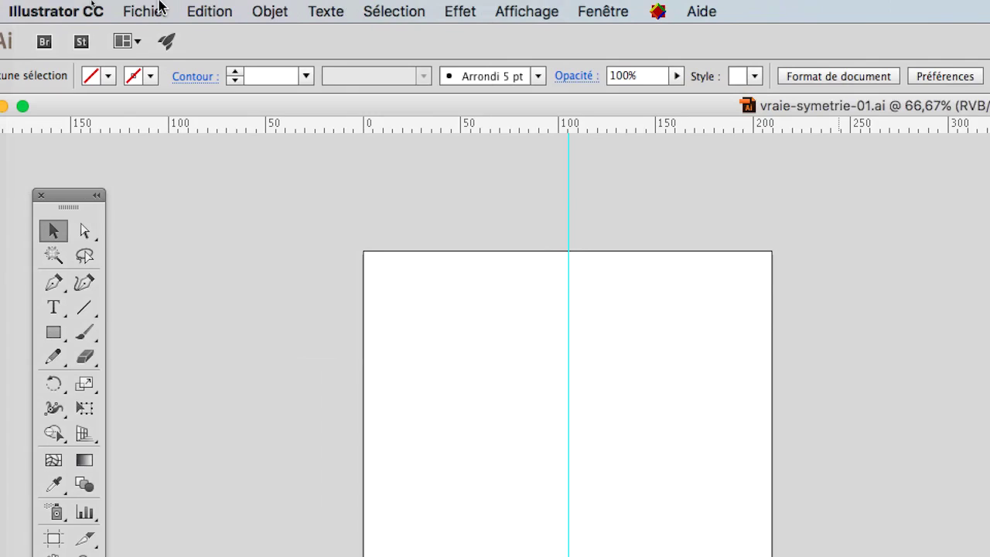
# Check which document profiles are offered for a new document, and leave without creating one
pyautogui.click(154, 10)
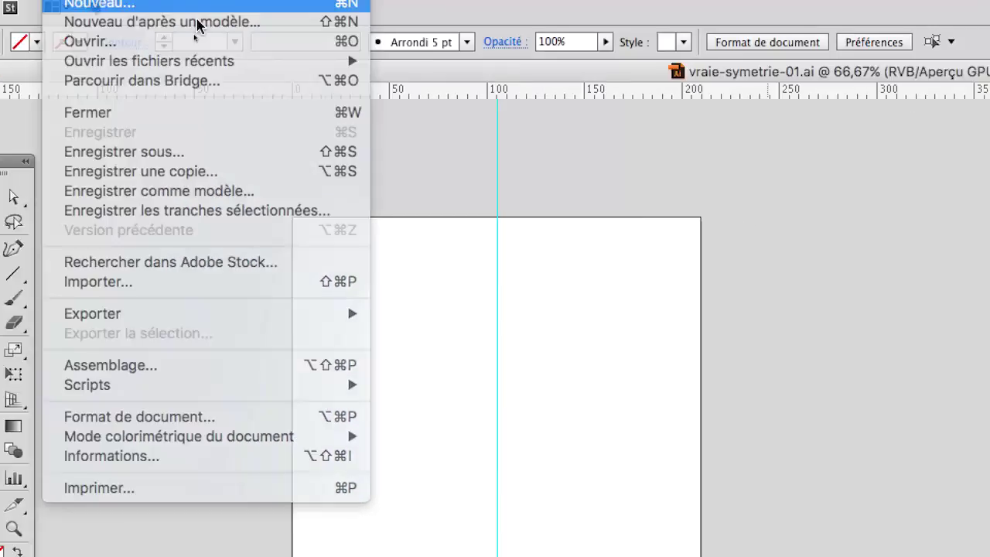
pyautogui.click(174, 23)
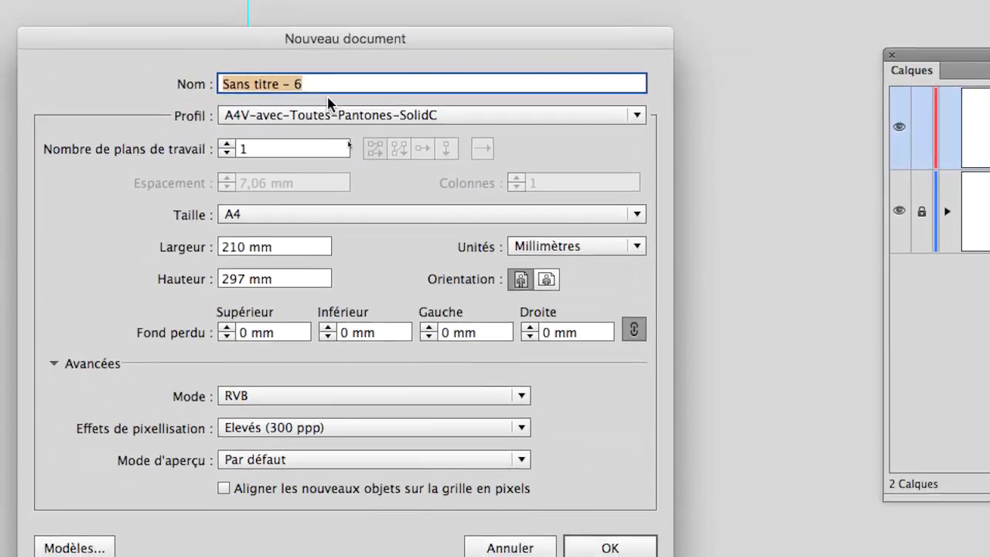
pyautogui.click(330, 115)
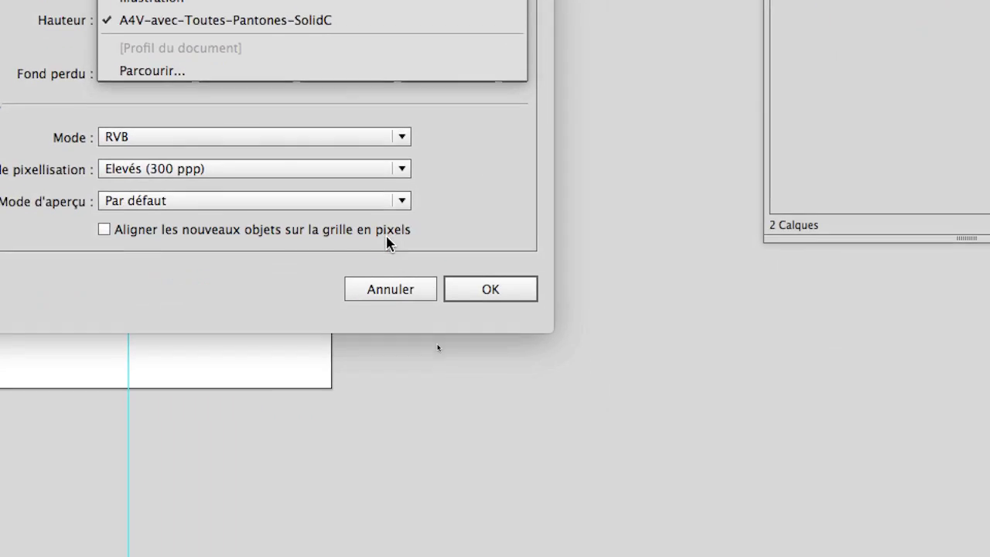
pyautogui.click(507, 432)
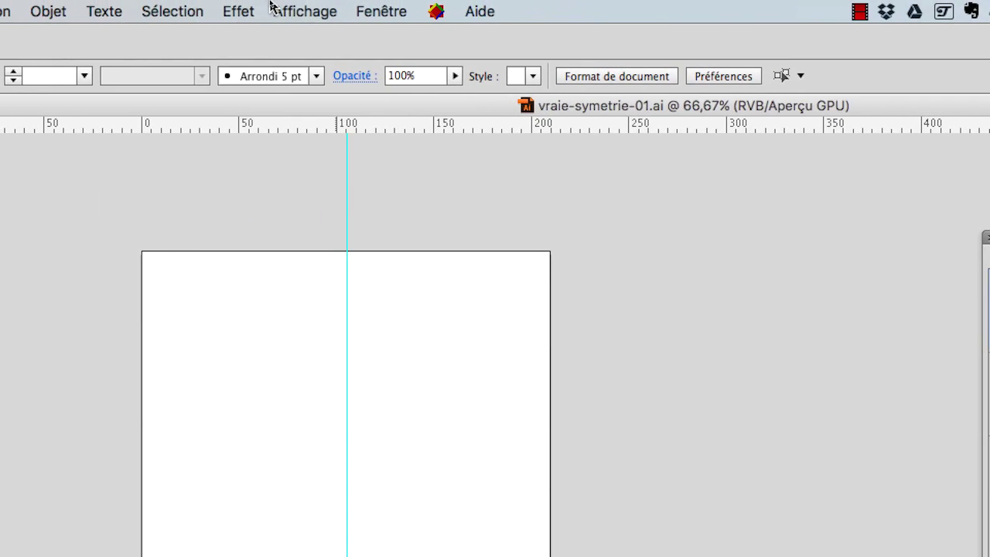
pyautogui.click(280, 5)
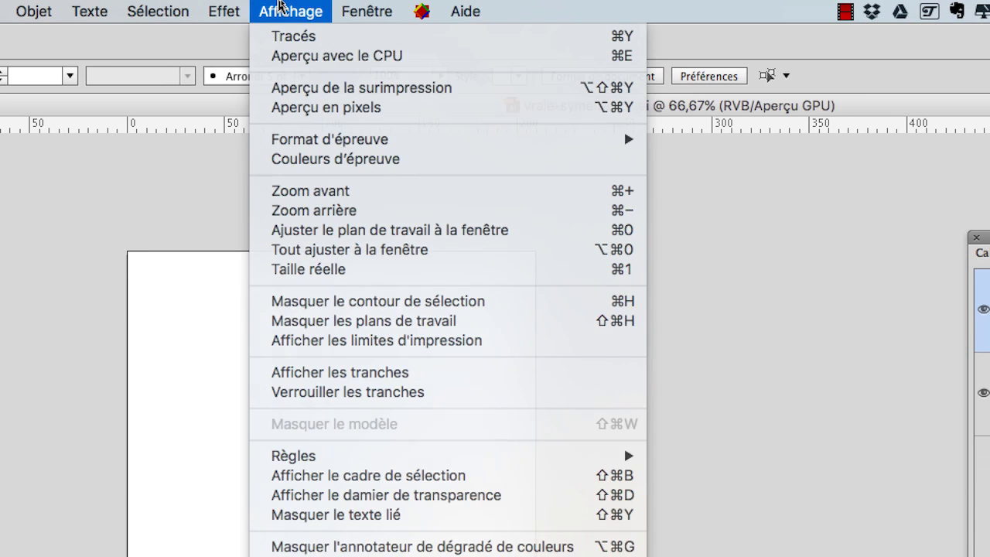
pyautogui.click(282, 5)
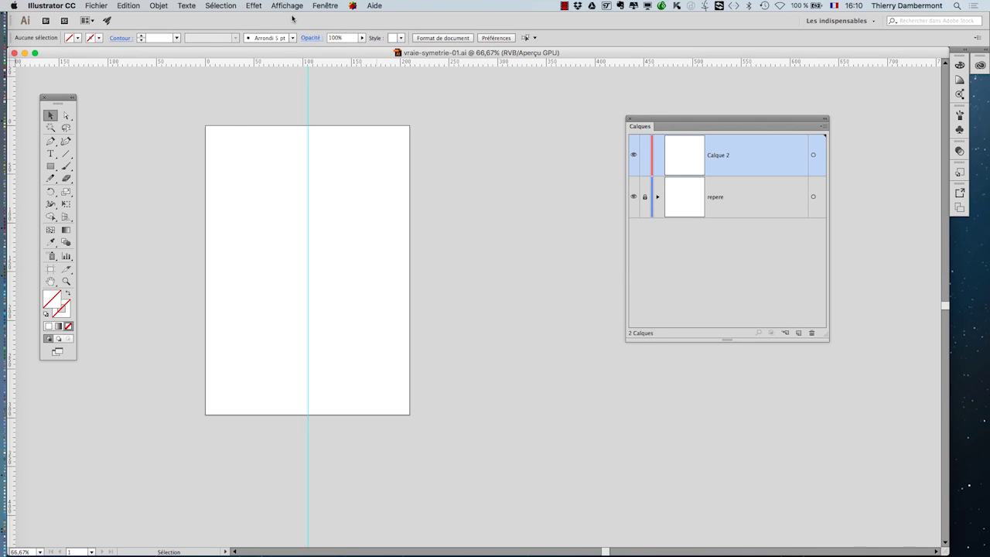
pyautogui.click(303, 8)
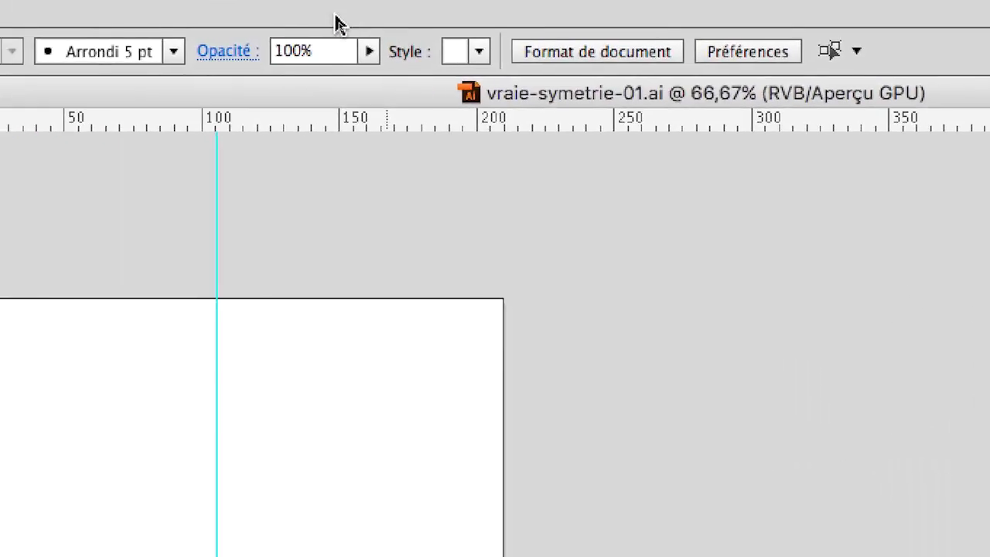
pyautogui.click(218, 10)
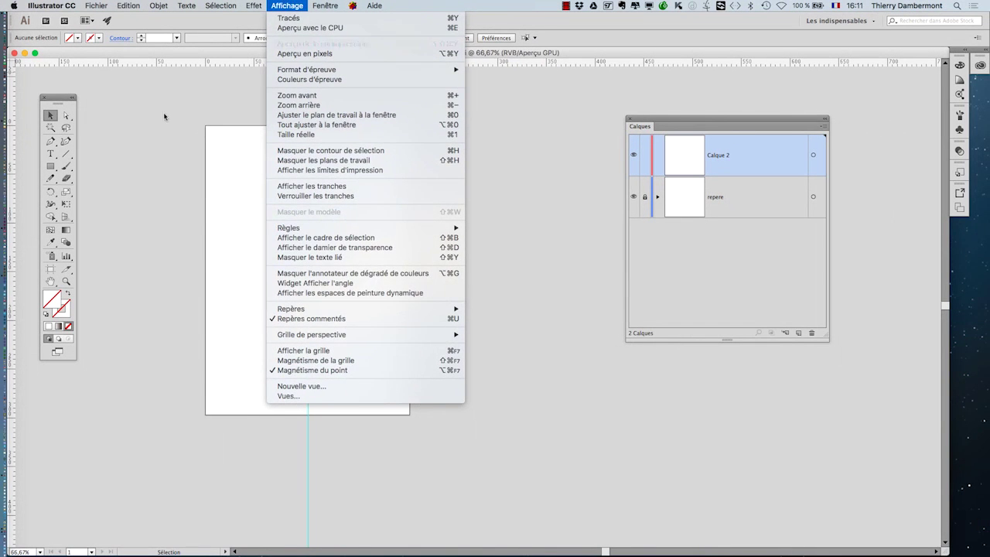
pyautogui.click(230, 187)
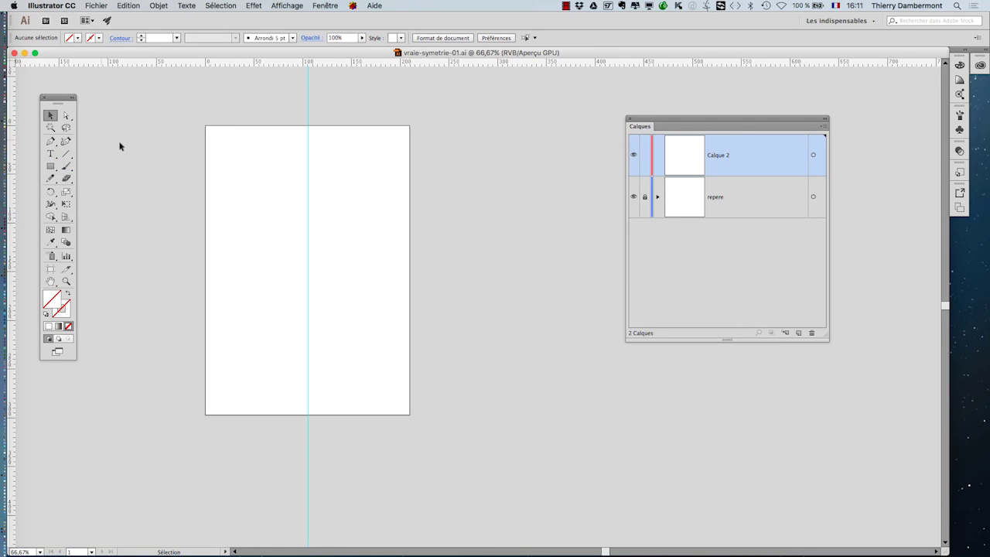
# Move the Calques panel aside, display the Navigation panel and place it above the Calques panel
pyautogui.keyDown('super'); pyautogui.click(292, 168); pyautogui.keyUp('super')
pyautogui.keyDown('super'); pyautogui.click(308, 160); pyautogui.keyUp('super')
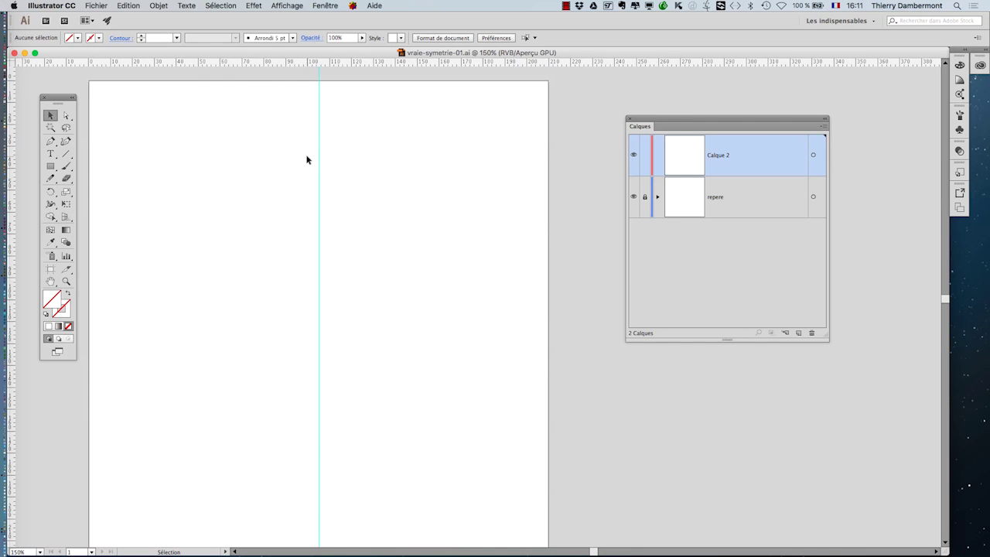
pyautogui.moveTo(395, 188); pyautogui.dragTo(465, 206)
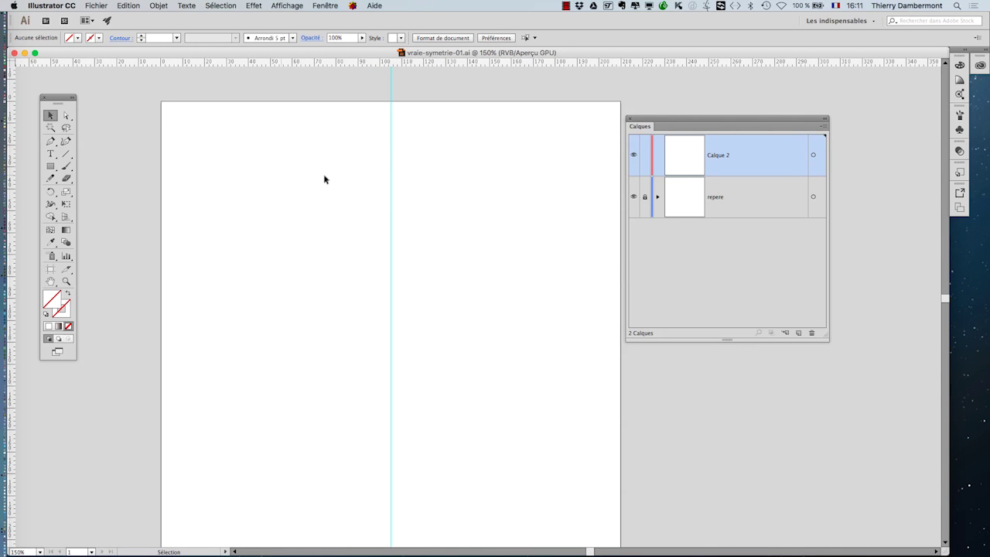
pyautogui.scroll(15, 389, 168)
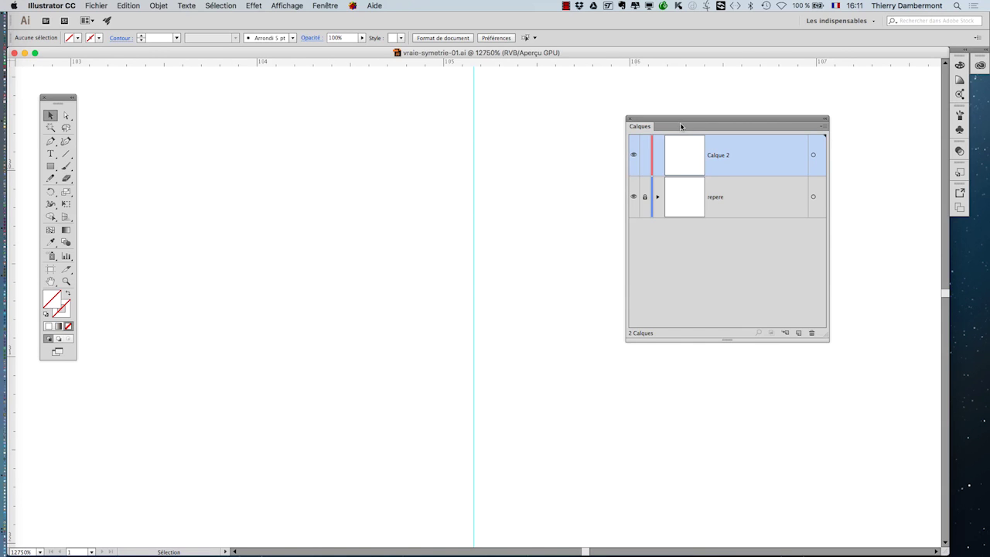
pyautogui.moveTo(687, 121); pyautogui.dragTo(796, 271)
pyautogui.click(331, 5)
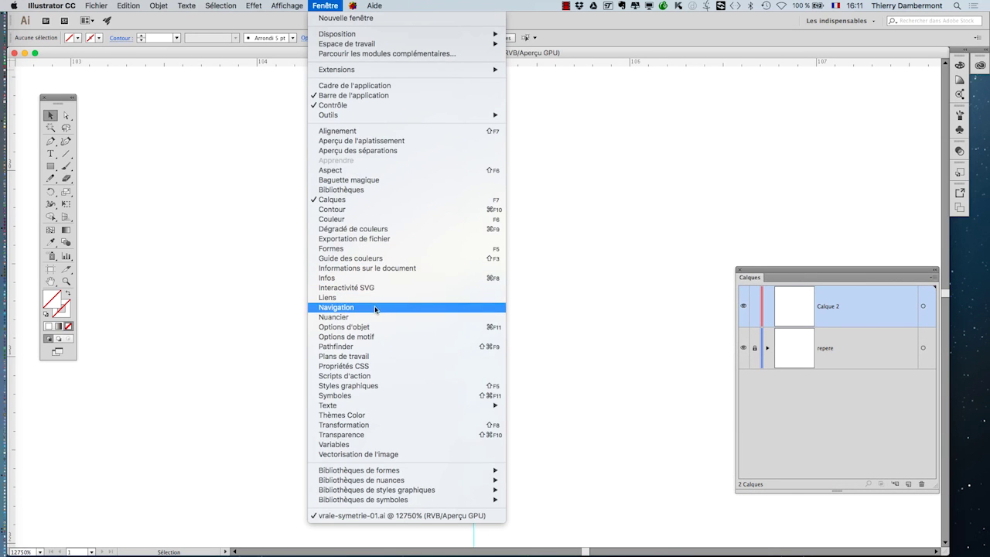
pyautogui.click(338, 307)
pyautogui.moveTo(157, 182); pyautogui.dragTo(681, 91)
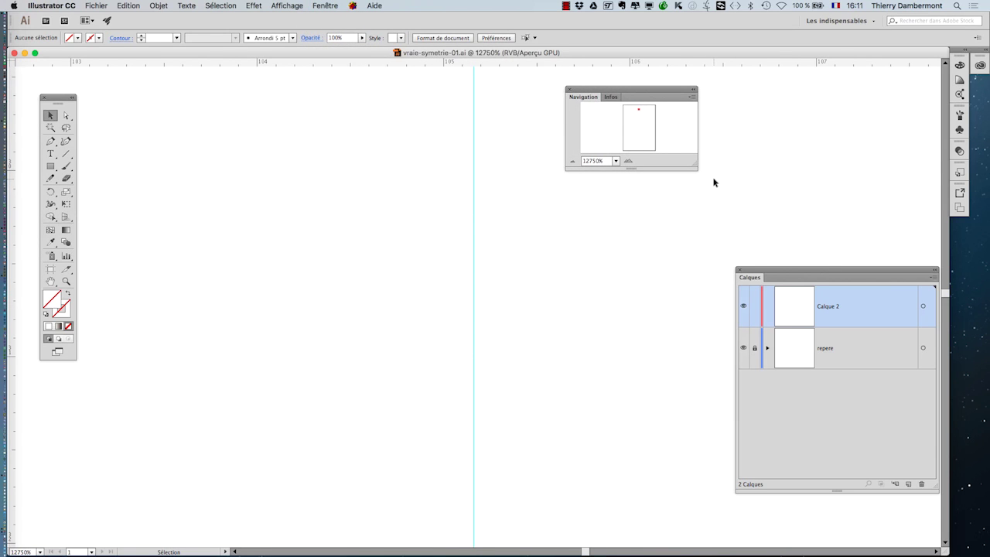
# Enlarge the Navigation panel for a bigger artboard preview and place it directly above the Calques panel
pyautogui.press('alt+super')
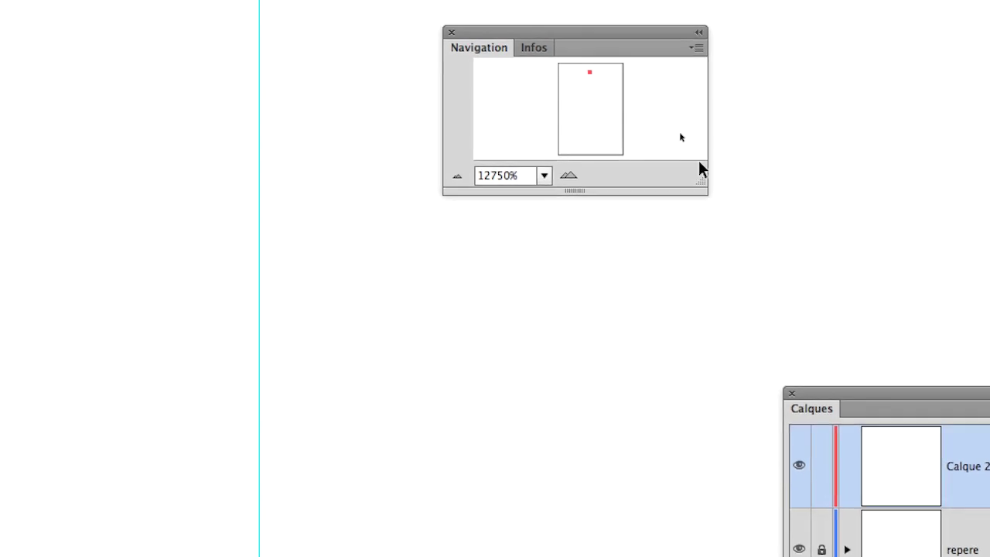
pyautogui.moveTo(672, 120); pyautogui.dragTo(551, 224)
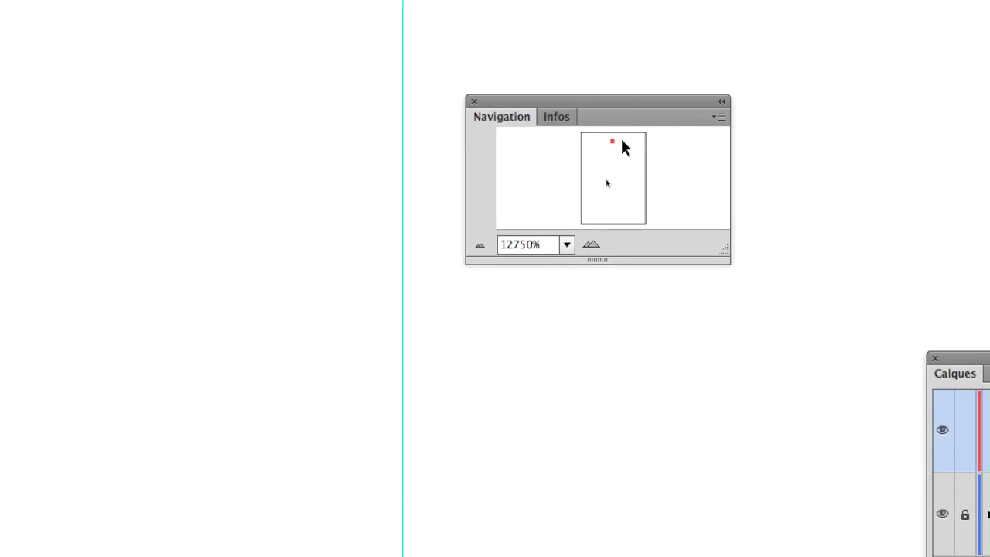
pyautogui.moveTo(632, 214); pyautogui.dragTo(719, 278)
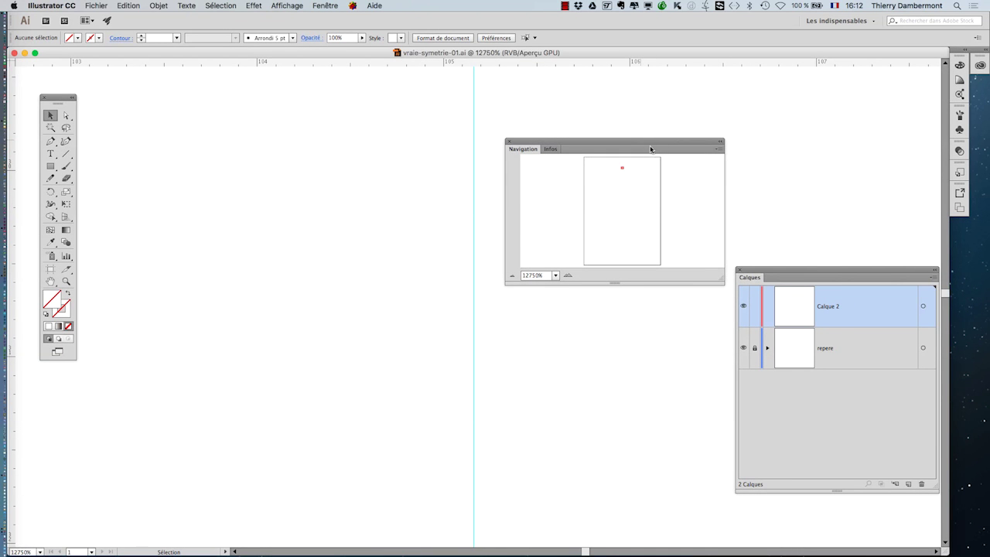
pyautogui.moveTo(650, 150); pyautogui.dragTo(393, 105)
pyautogui.moveTo(460, 232); pyautogui.dragTo(706, 462)
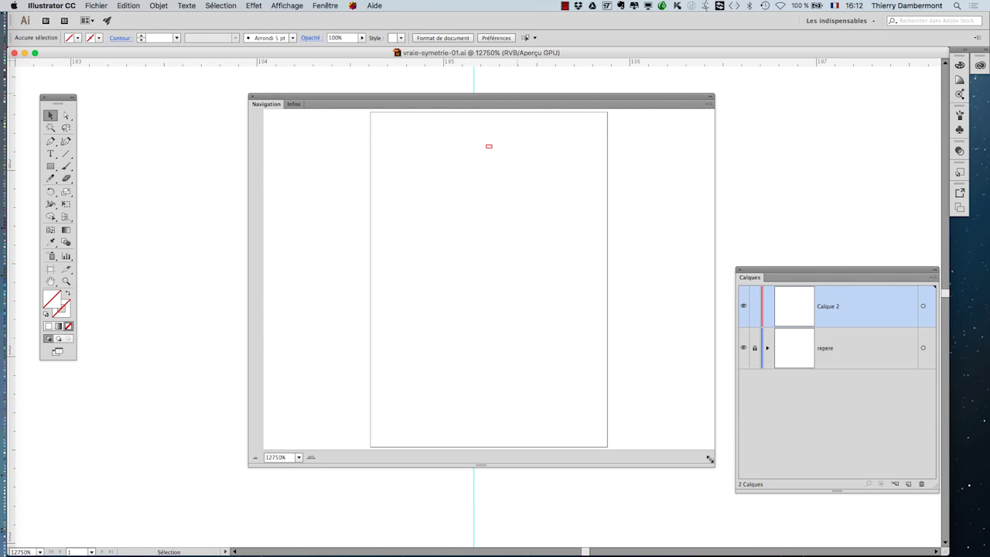
pyautogui.moveTo(693, 449); pyautogui.dragTo(485, 236)
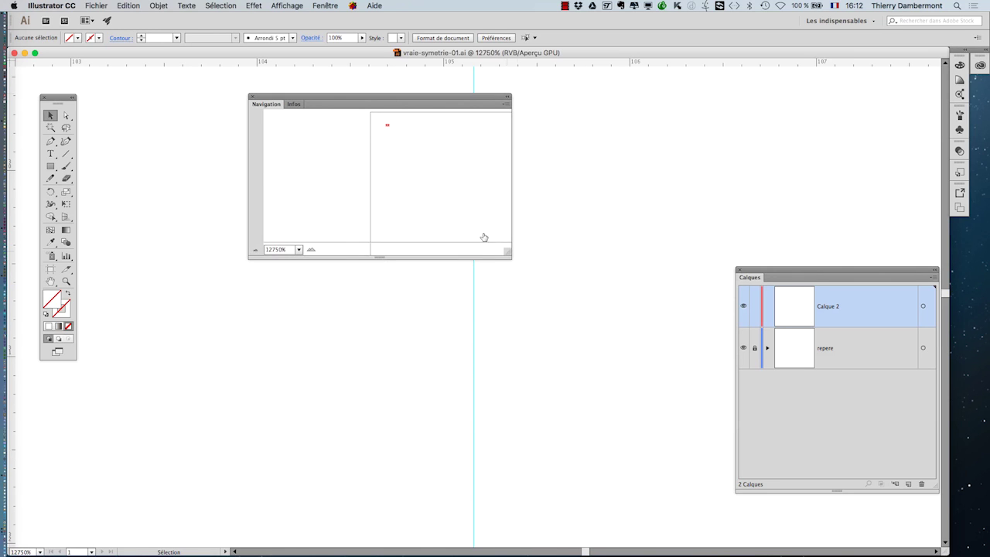
pyautogui.moveTo(383, 104); pyautogui.dragTo(779, 111)
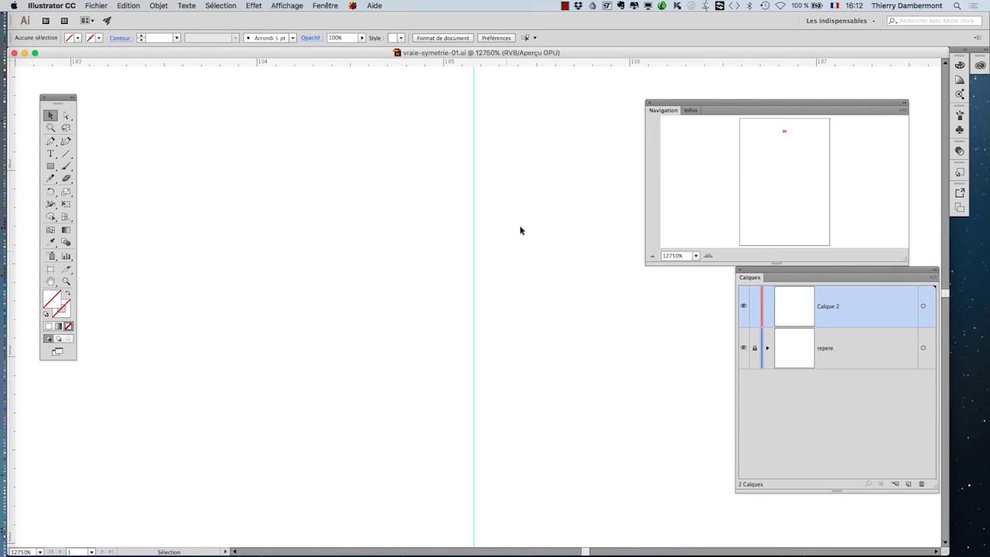
# Try different zoom levels on the artboard, ending at 400%, to examine the framed view area in the Navigation panel
pyautogui.scroll(-15, 410, 300)
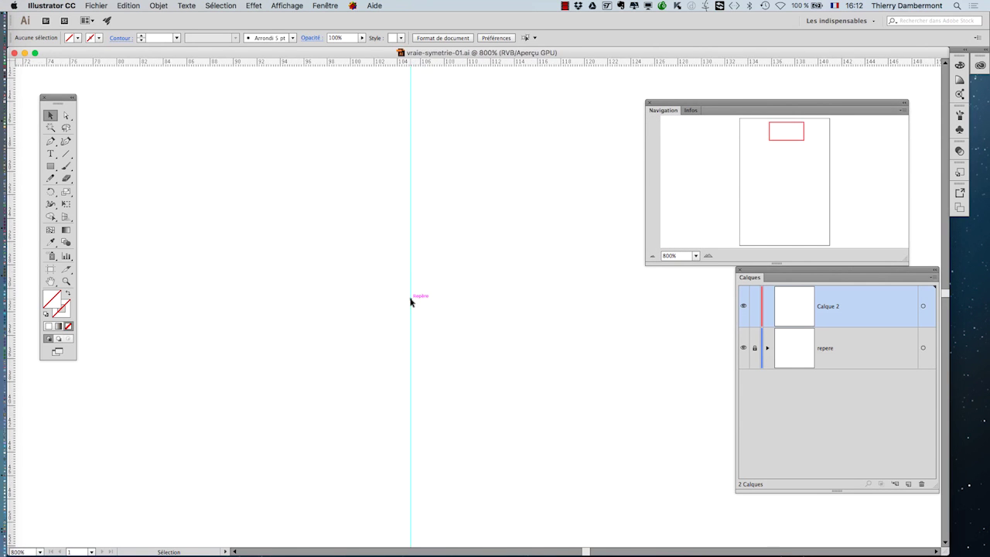
pyautogui.scroll(-1, 410, 301)
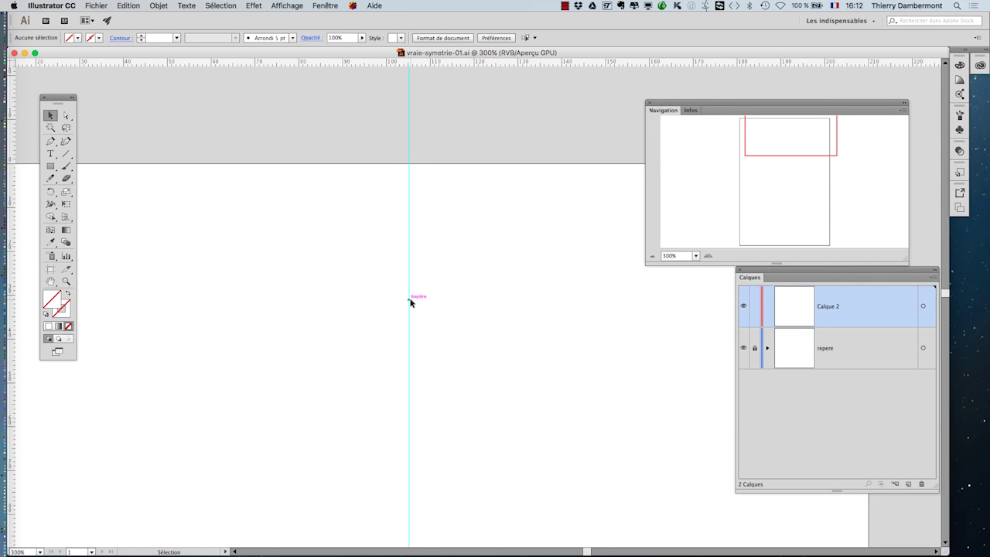
pyautogui.scroll(-5, 410, 301)
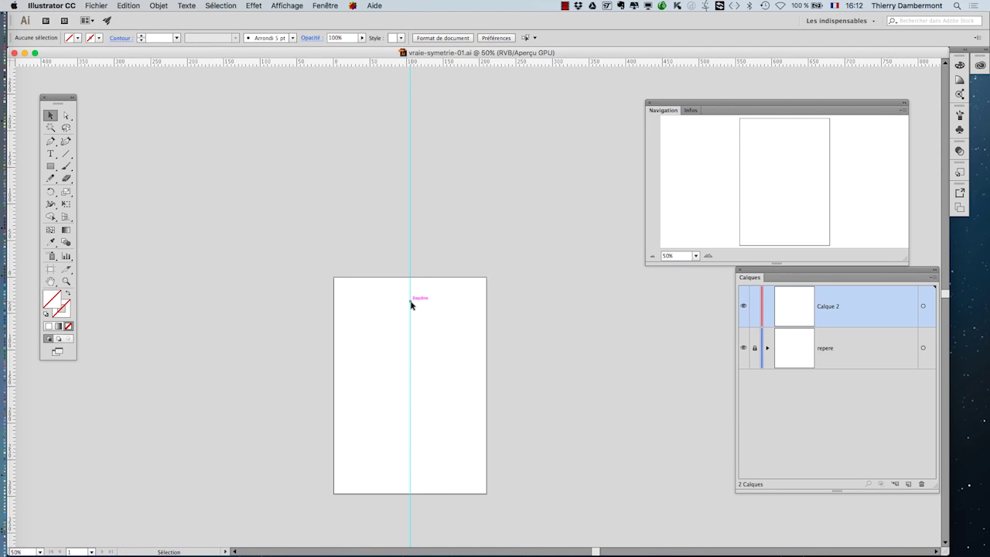
pyautogui.scroll(-3, 406, 279)
pyautogui.scroll(2, 404, 252)
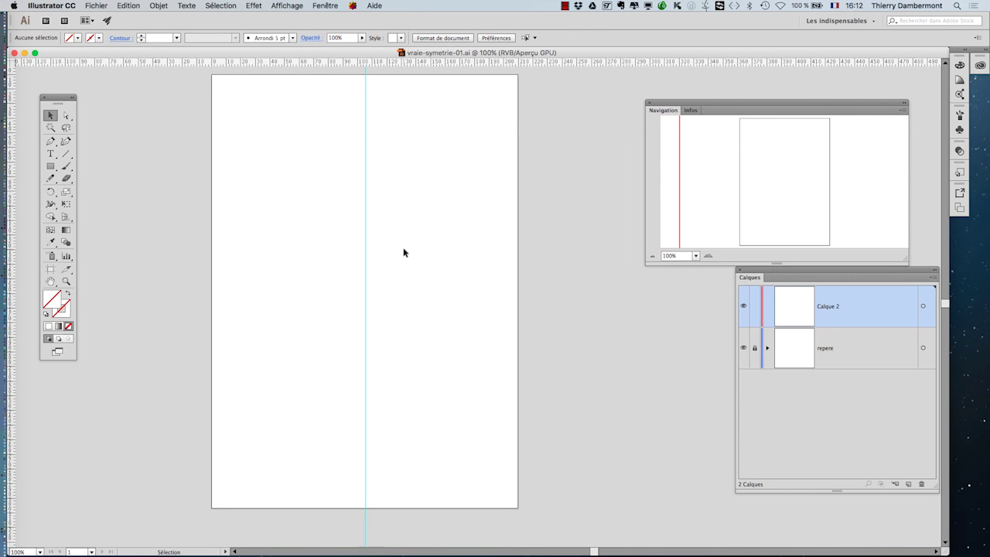
pyautogui.scroll(6, 404, 252)
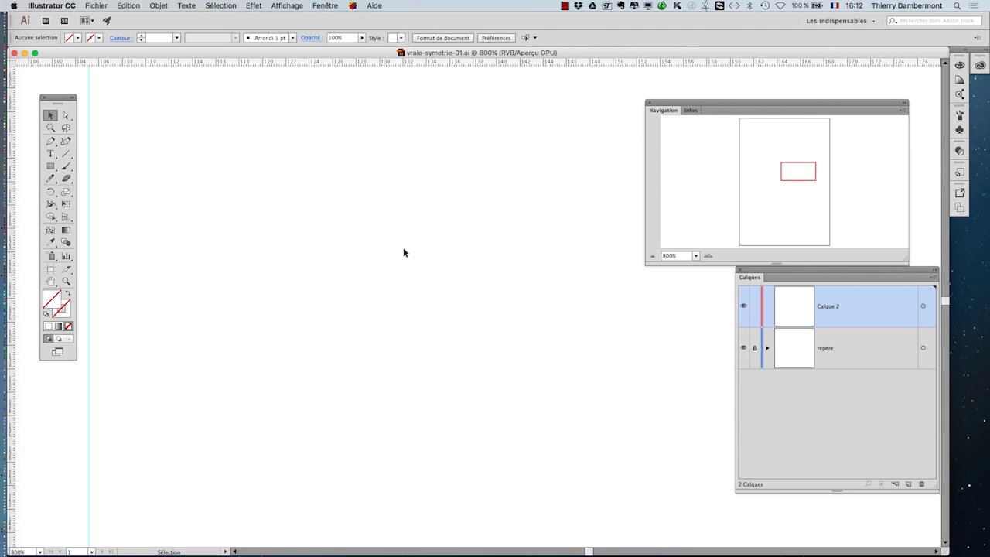
pyautogui.scroll(-2, 404, 253)
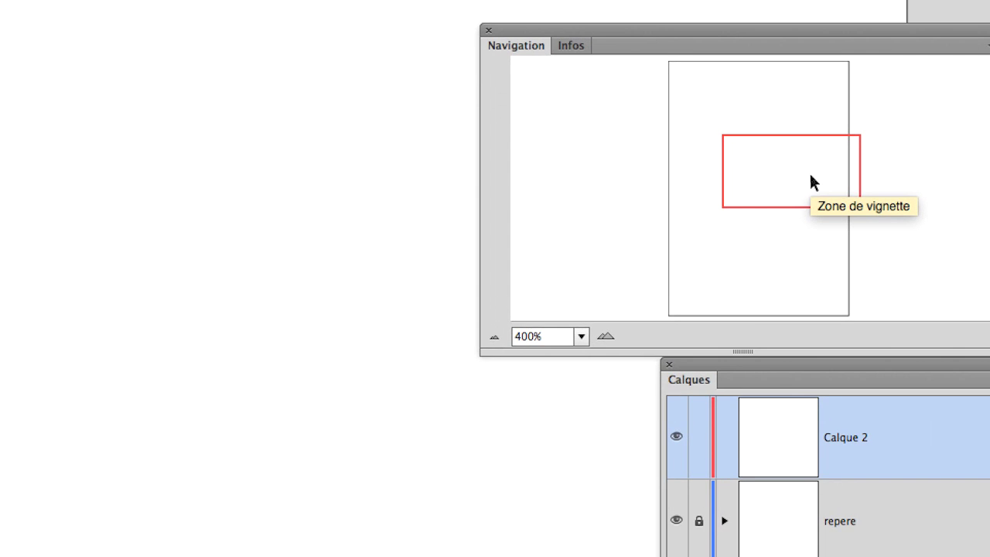
# Shift the framed view area to different parts of the artboard in the Navigation panel and close that panel
pyautogui.moveTo(809, 175); pyautogui.dragTo(708, 103)
pyautogui.moveTo(775, 148); pyautogui.dragTo(871, 220)
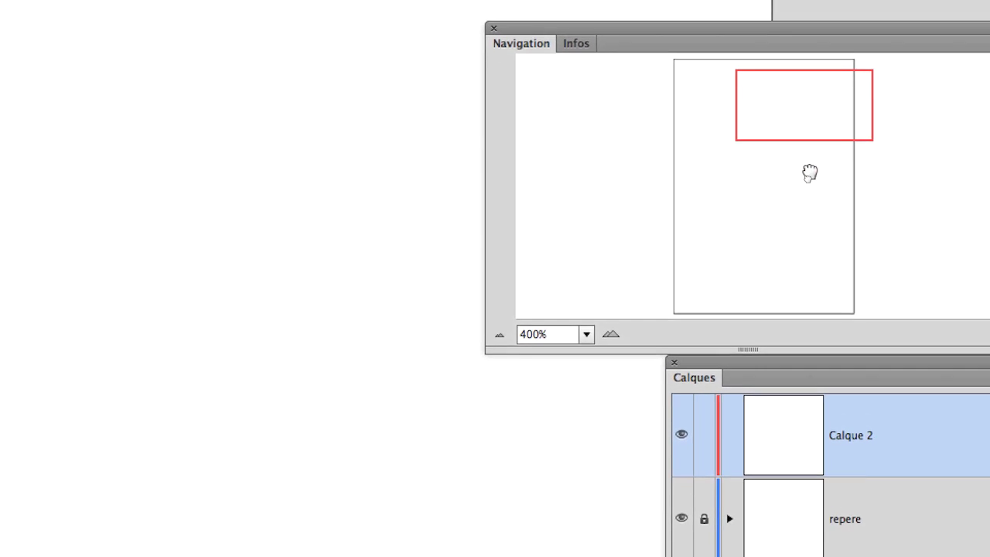
pyautogui.moveTo(809, 173); pyautogui.dragTo(689, 271)
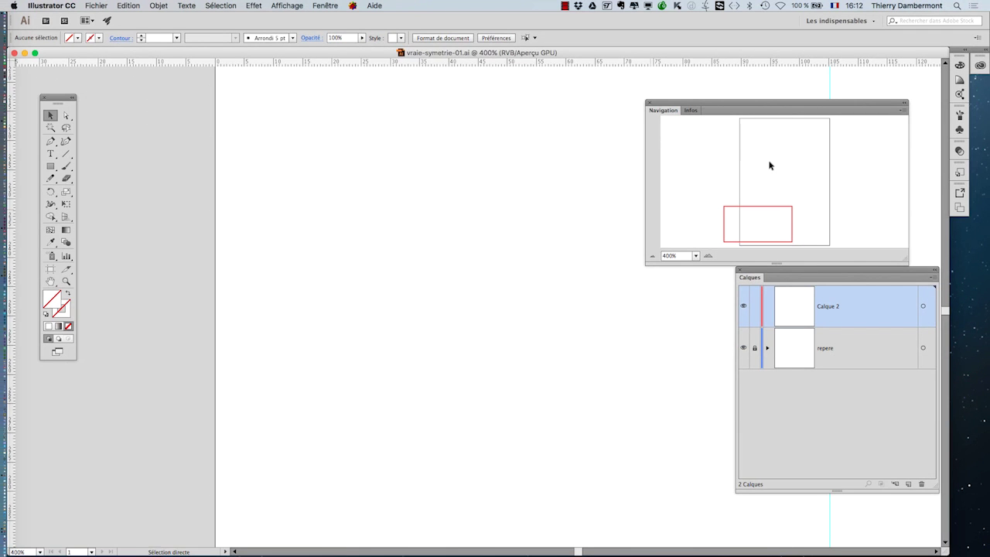
pyautogui.click(649, 103)
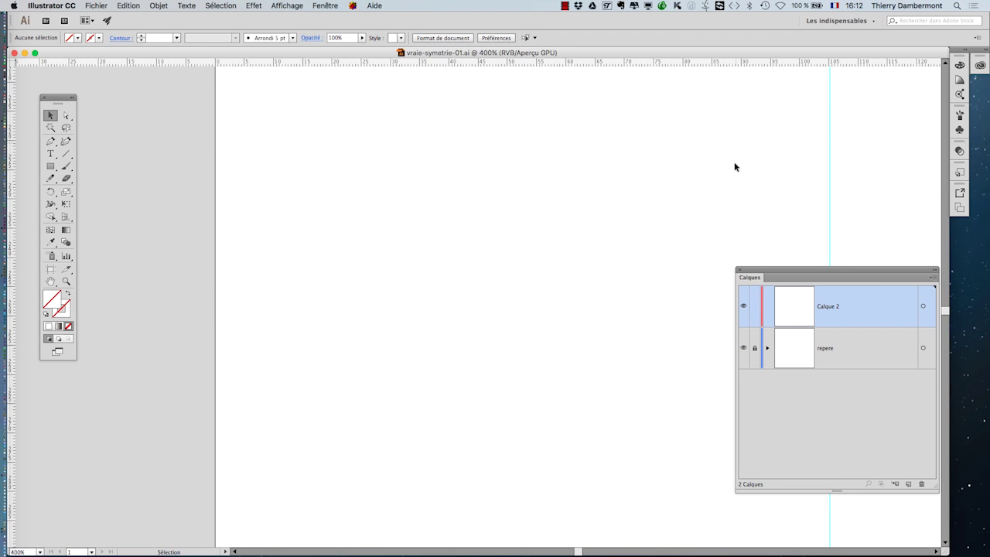
# Draw a horizontal segment about 5 mm long with the Pen tool, starting on the central guide near the artboard's upper edge
pyautogui.scroll(-3, 660, 209)
pyautogui.moveTo(670, 177); pyautogui.dragTo(336, 332)
pyautogui.scroll(-1, 356, 307)
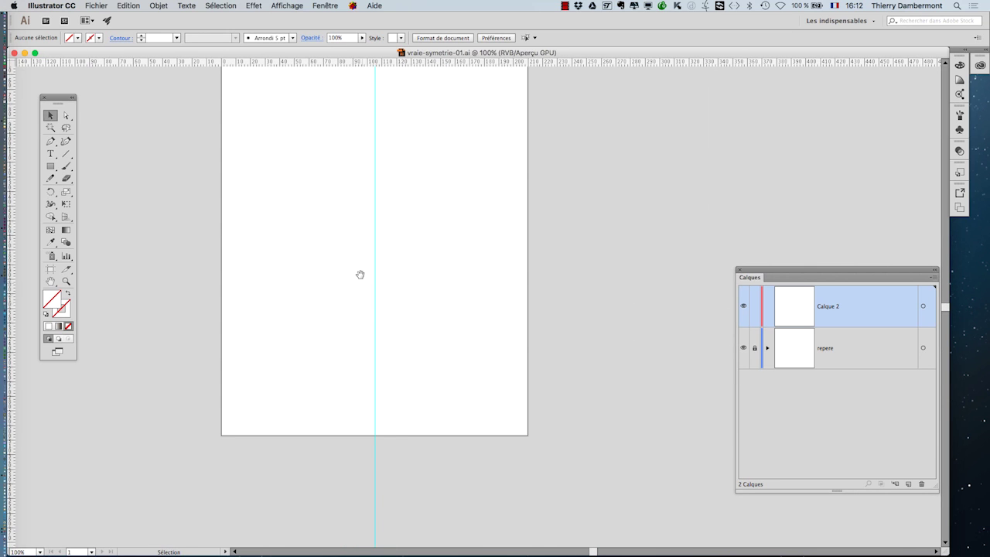
pyautogui.moveTo(360, 274); pyautogui.dragTo(400, 358)
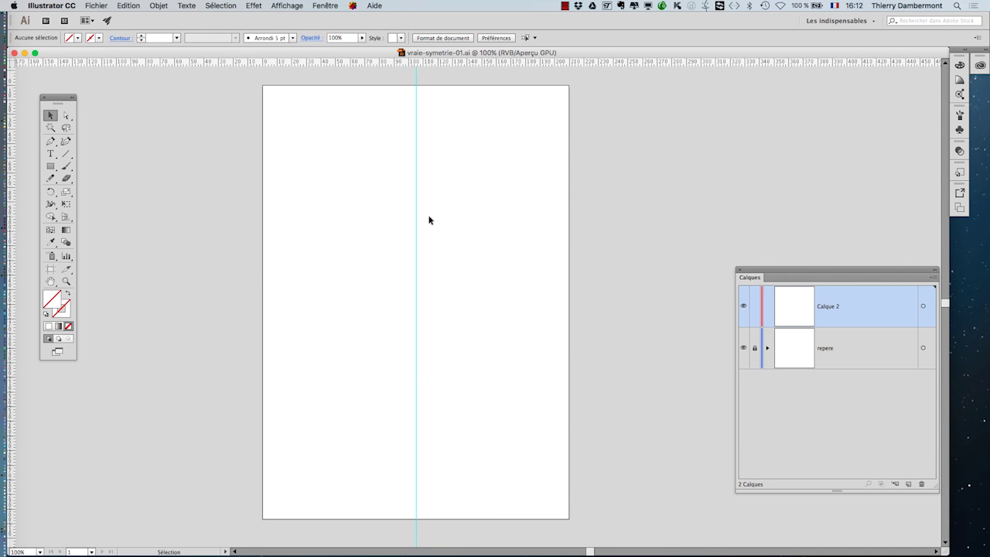
pyautogui.scroll(1, 429, 220)
pyautogui.hscroll(-1, 441, 236)
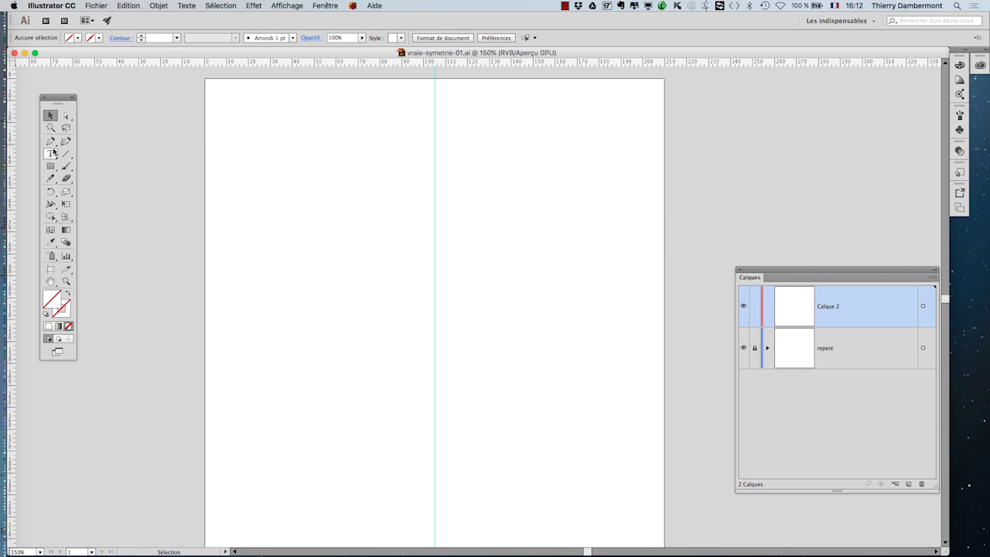
pyautogui.click(50, 143)
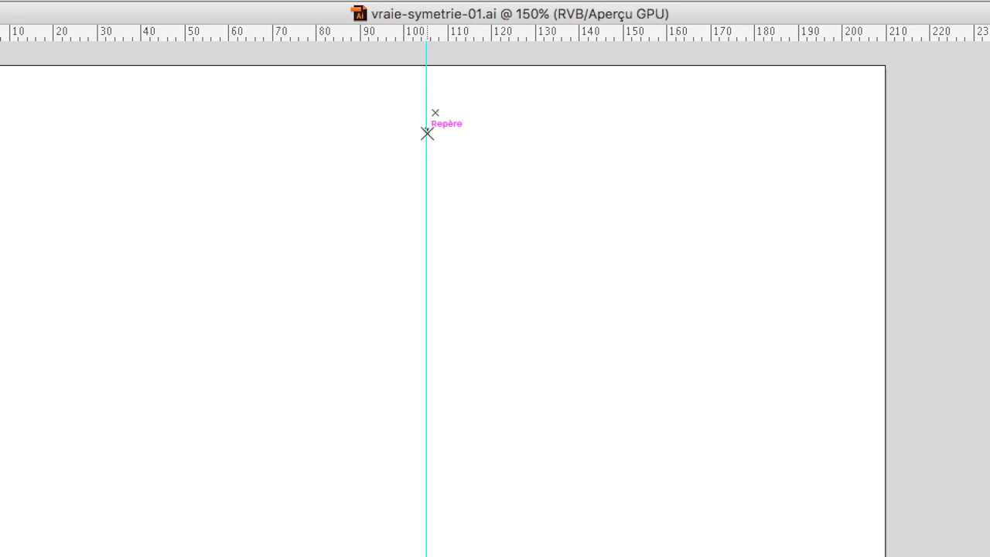
pyautogui.click(426, 133)
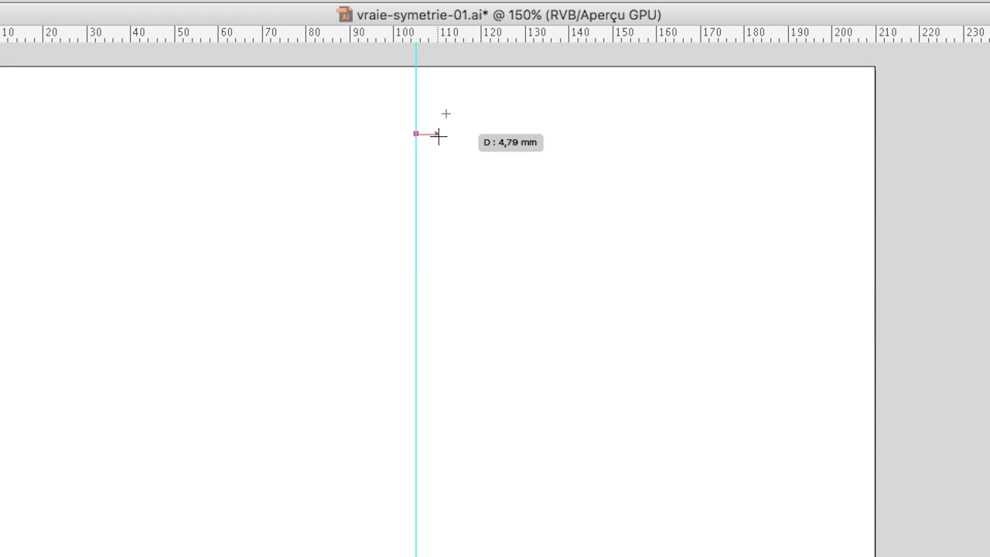
pyautogui.click(437, 134)
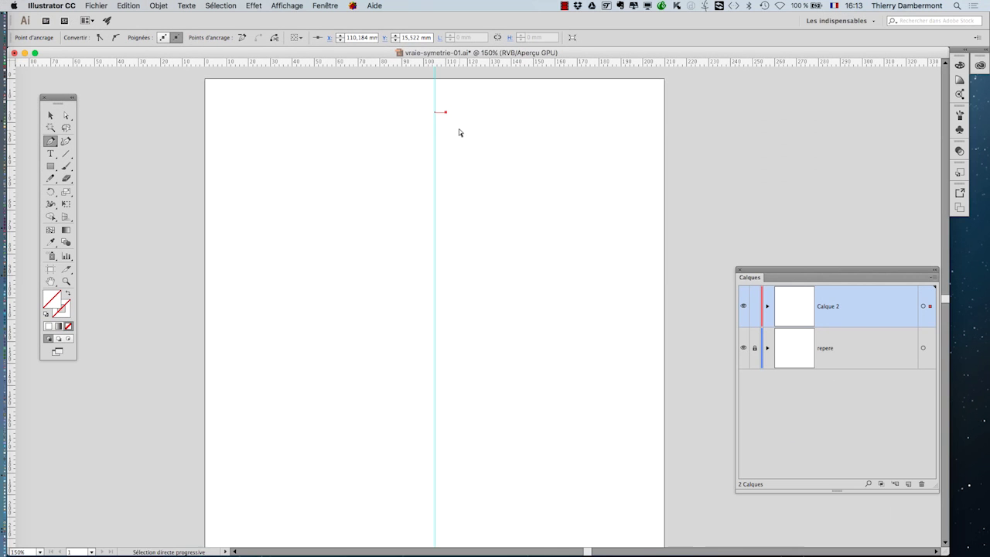
# Select the whole horizontal segment with the Selection tool
pyautogui.click(52, 116)
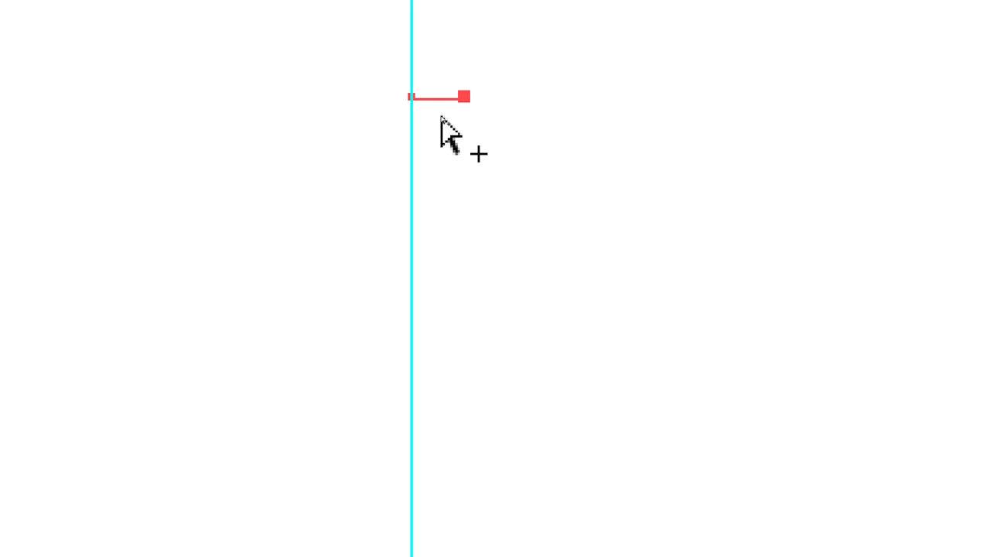
pyautogui.click(440, 115)
pyautogui.click(425, 99)
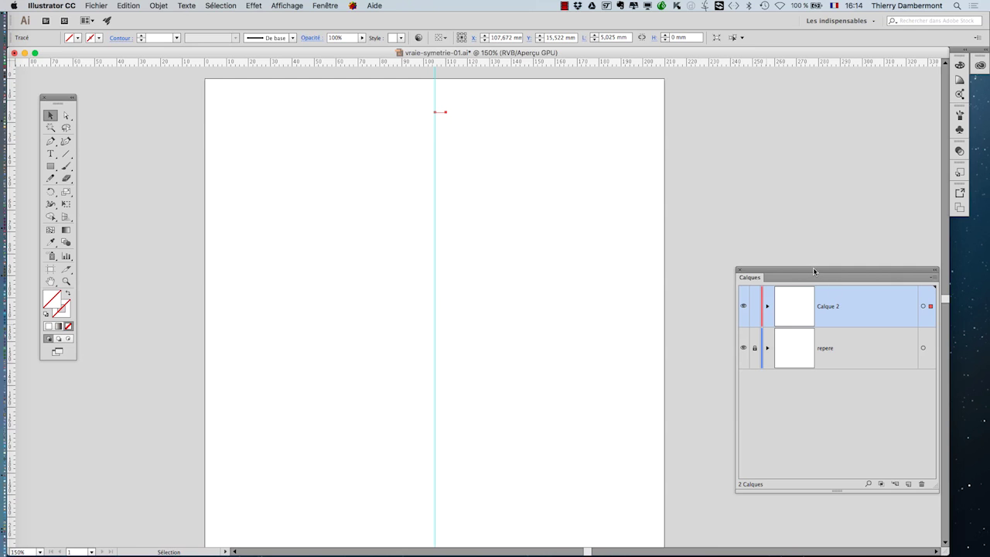
# Place the Calques panel beside the artboard's upper part and make Calque 2 the active layer
pyautogui.moveTo(813, 271); pyautogui.dragTo(725, 92)
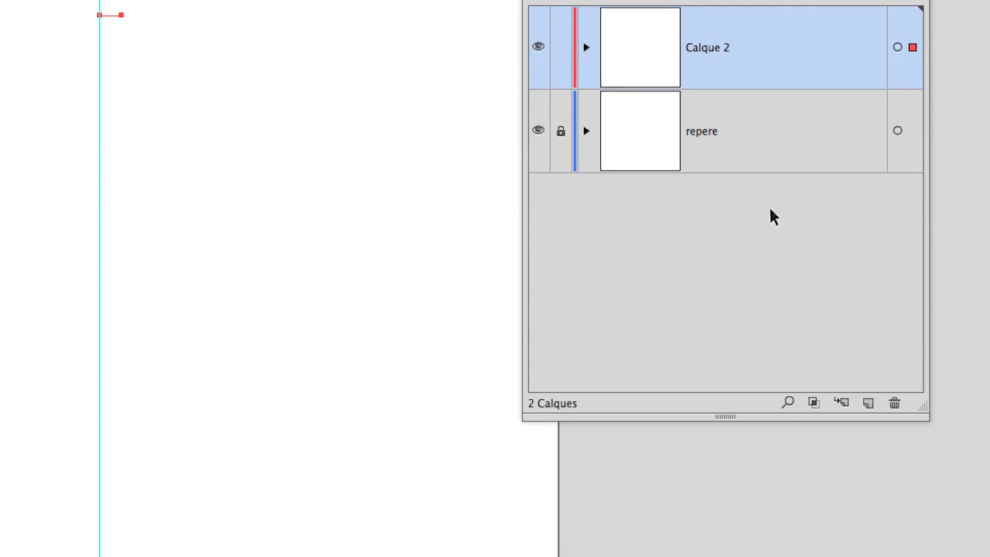
pyautogui.click(772, 216)
pyautogui.click(763, 79)
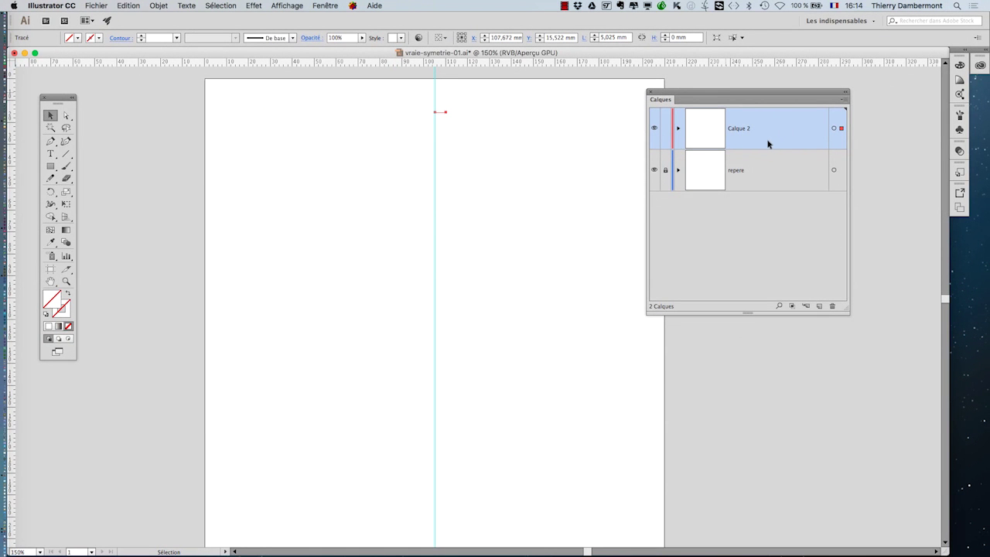
pyautogui.moveTo(774, 90); pyautogui.dragTo(829, 152)
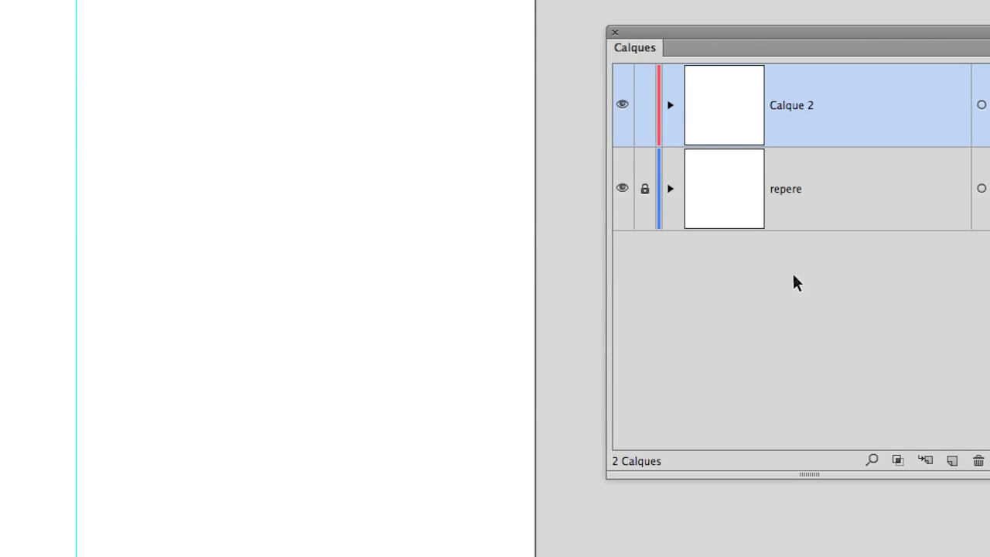
pyautogui.click(795, 279)
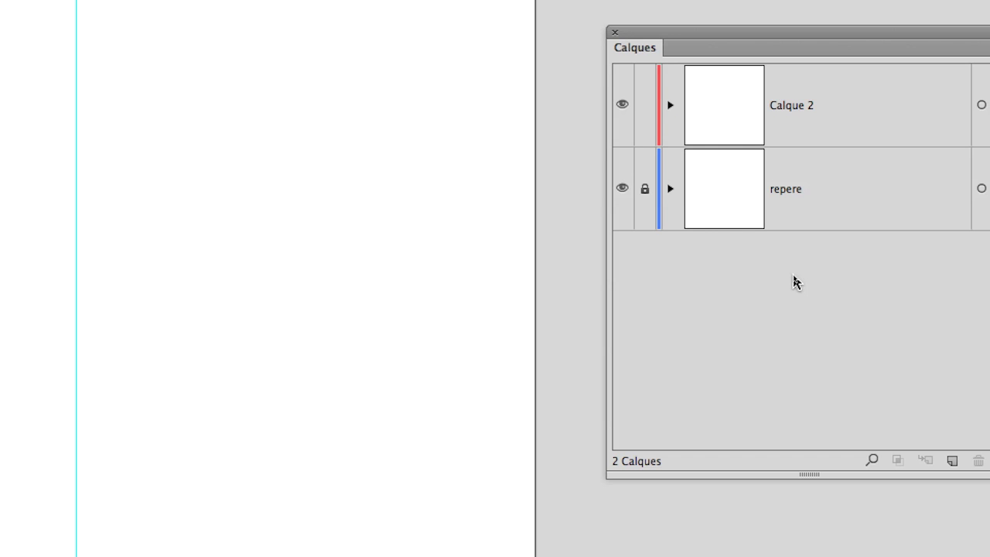
pyautogui.click(791, 127)
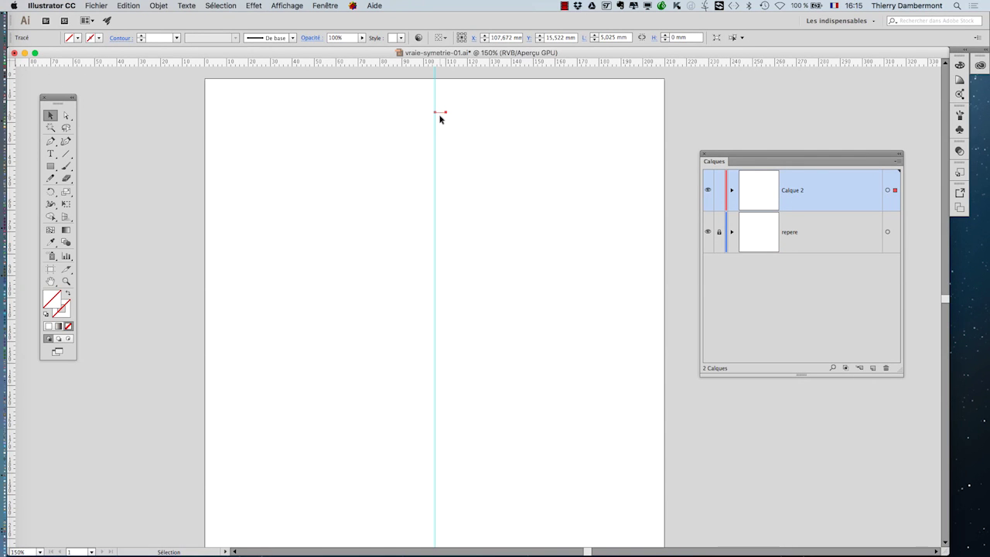
# Bring the tools panel near the segment, display the Nuancier panel and apply PANTONE Violet C to the segment's stroke
pyautogui.moveTo(63, 98); pyautogui.dragTo(382, 45)
pyautogui.scroll(3, 435, 110)
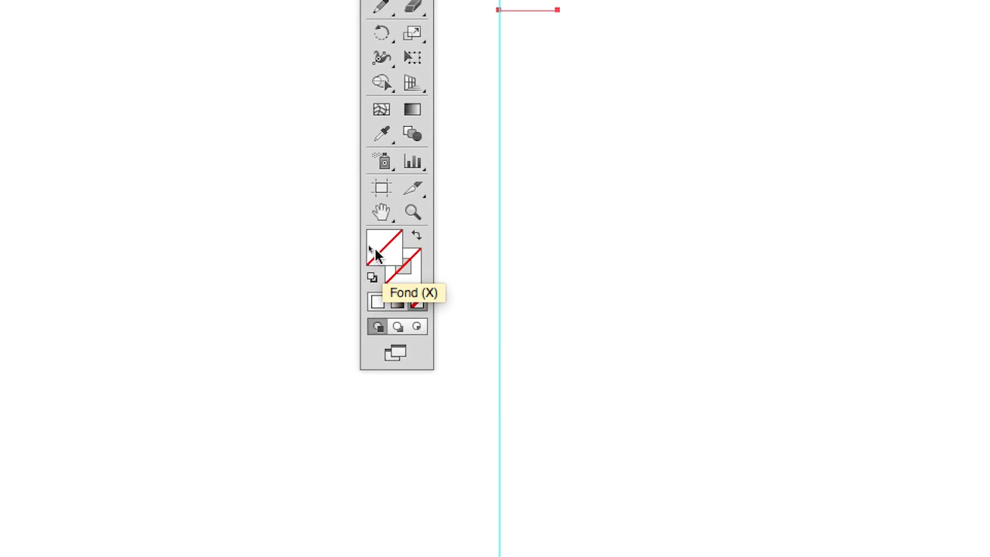
pyautogui.click(397, 281)
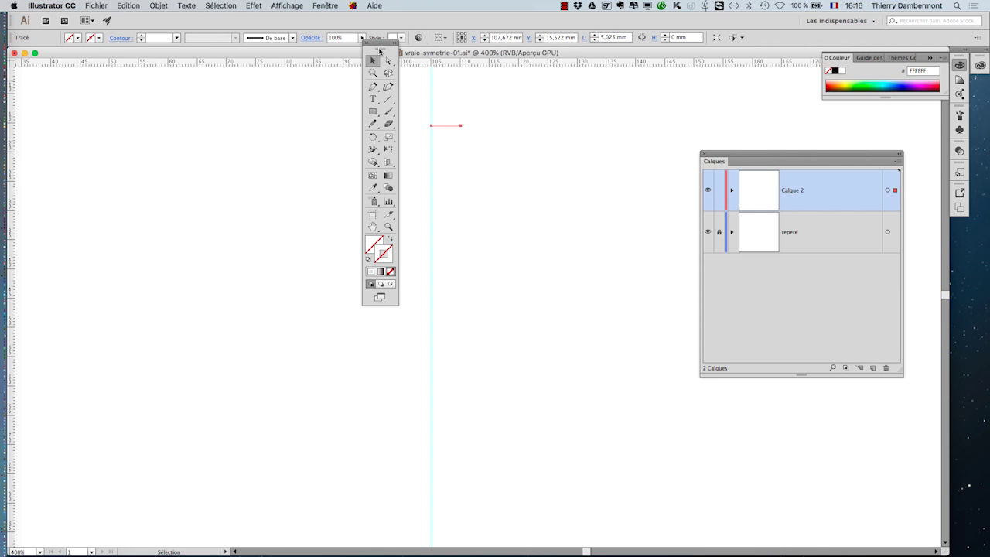
pyautogui.click(326, 5)
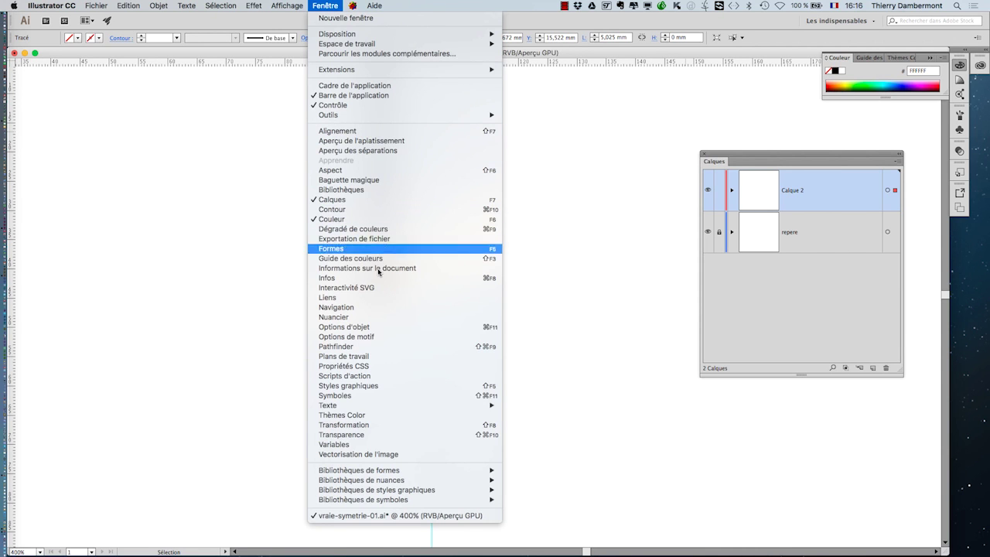
pyautogui.click(457, 317)
pyautogui.moveTo(778, 69); pyautogui.dragTo(593, 79)
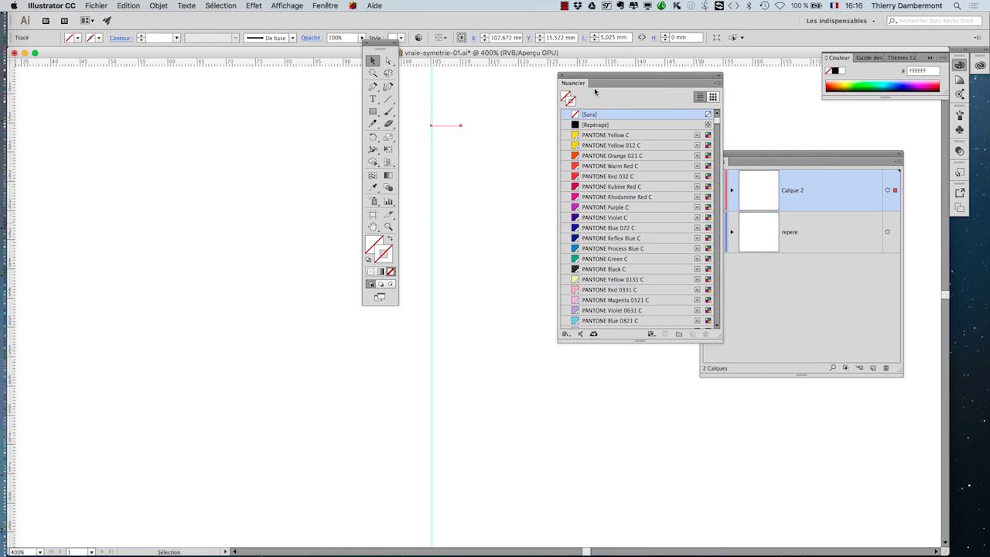
pyautogui.click(599, 219)
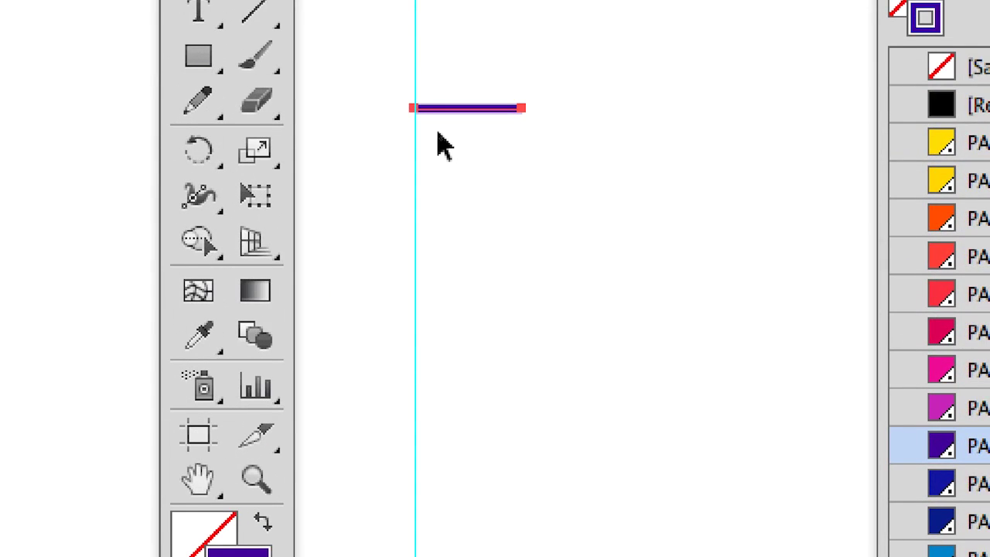
# Move the tools panel and the Nuancier panel away from the segment to clear the drawing area
pyautogui.scroll(3, 438, 133)
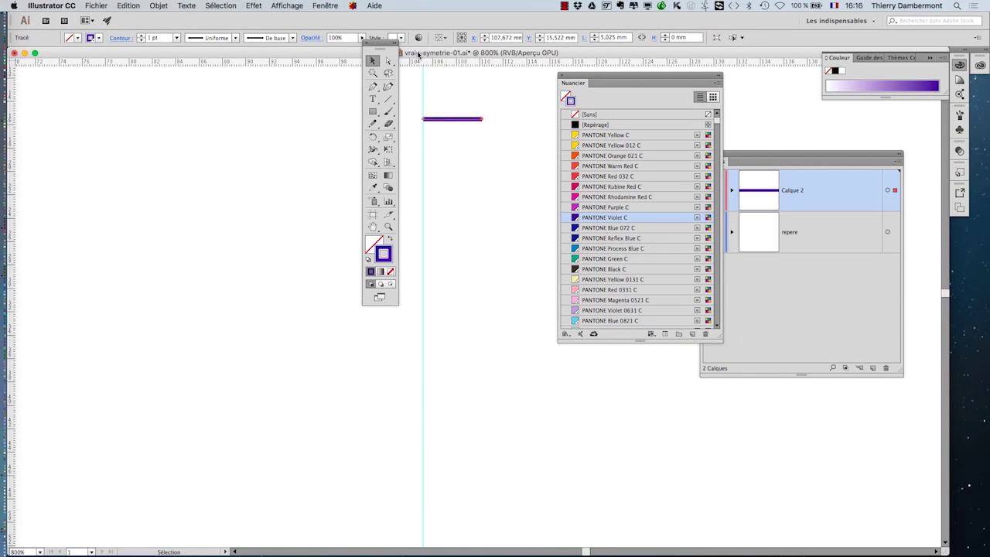
pyautogui.moveTo(380, 46); pyautogui.dragTo(57, 104)
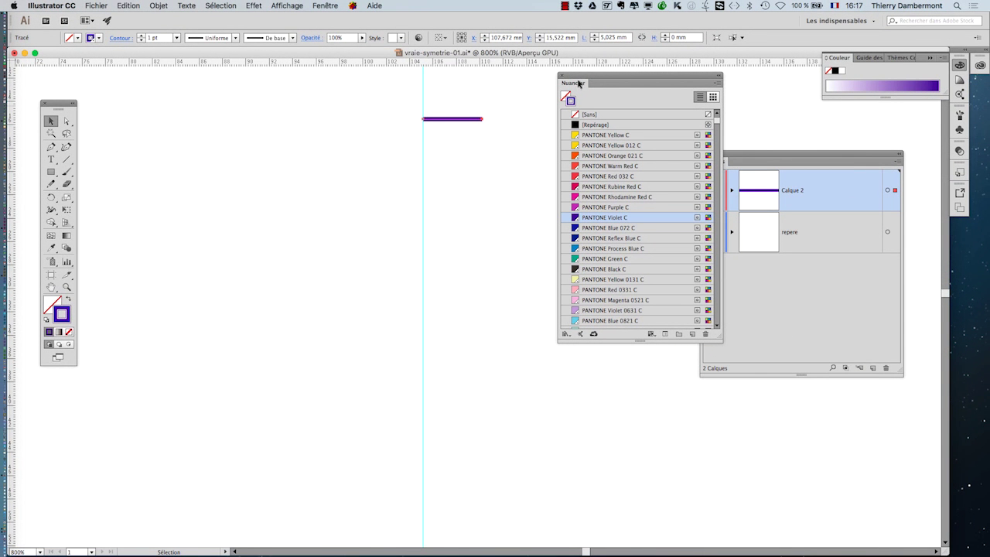
pyautogui.moveTo(581, 77); pyautogui.dragTo(830, 297)
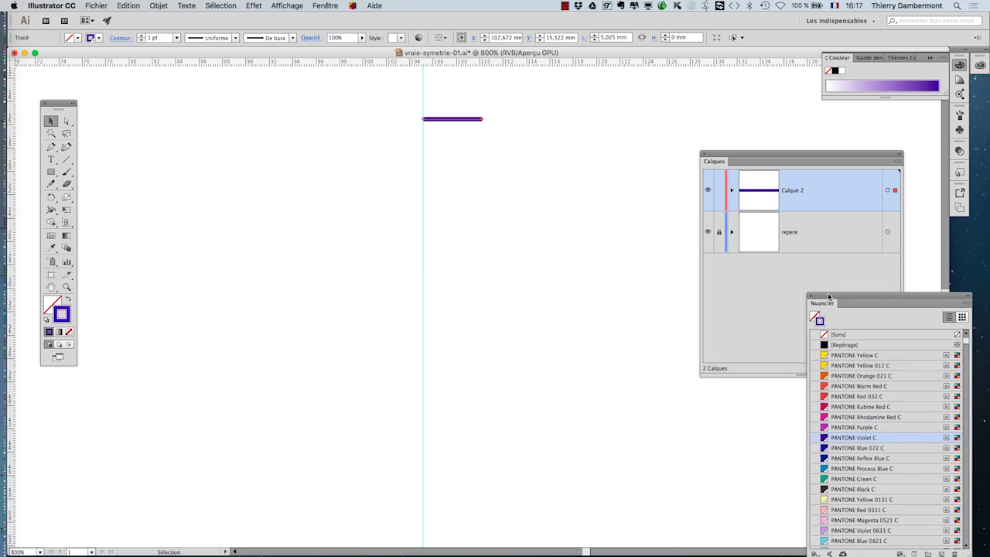
# Reselect the violet segment, display the Aspect panel and place it beside the segment
pyautogui.scroll(-1, 561, 268)
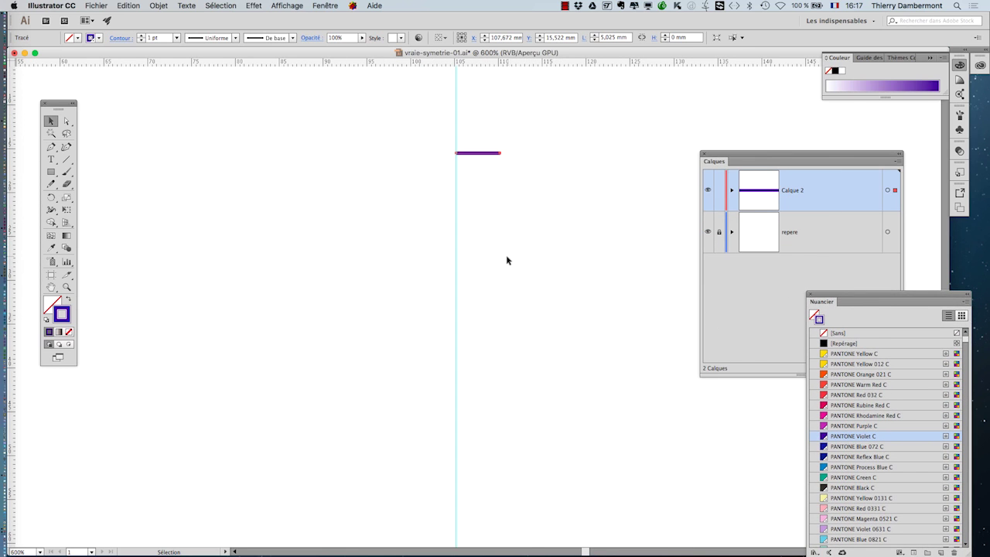
pyautogui.scroll(-1, 512, 258)
pyautogui.moveTo(570, 258); pyautogui.dragTo(512, 222)
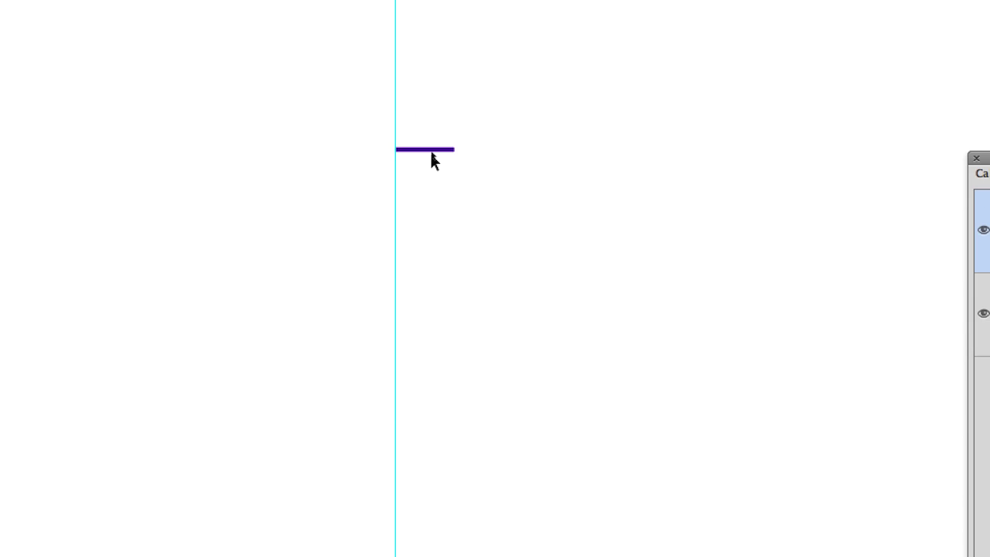
pyautogui.click(431, 157)
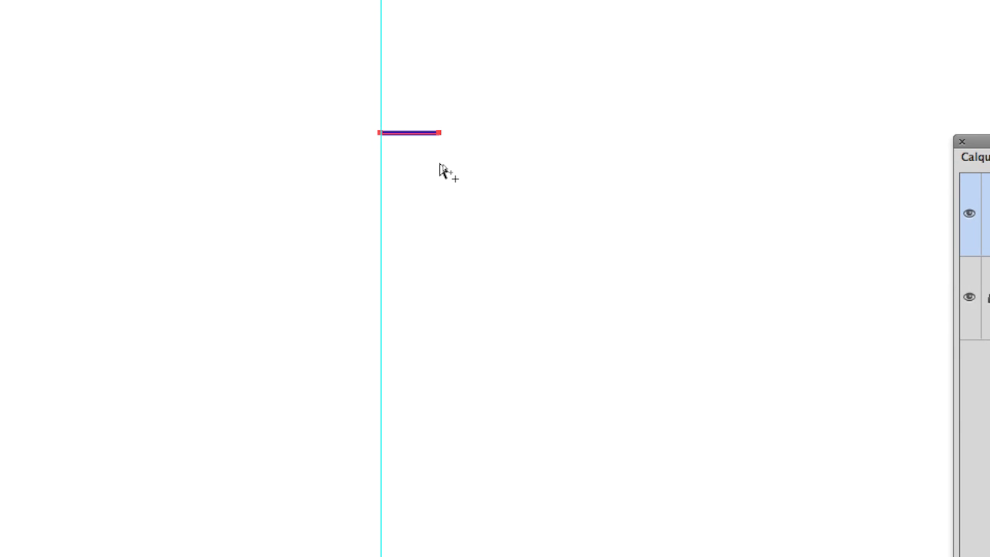
pyautogui.press('space')
pyautogui.moveTo(495, 233); pyautogui.dragTo(181, 235)
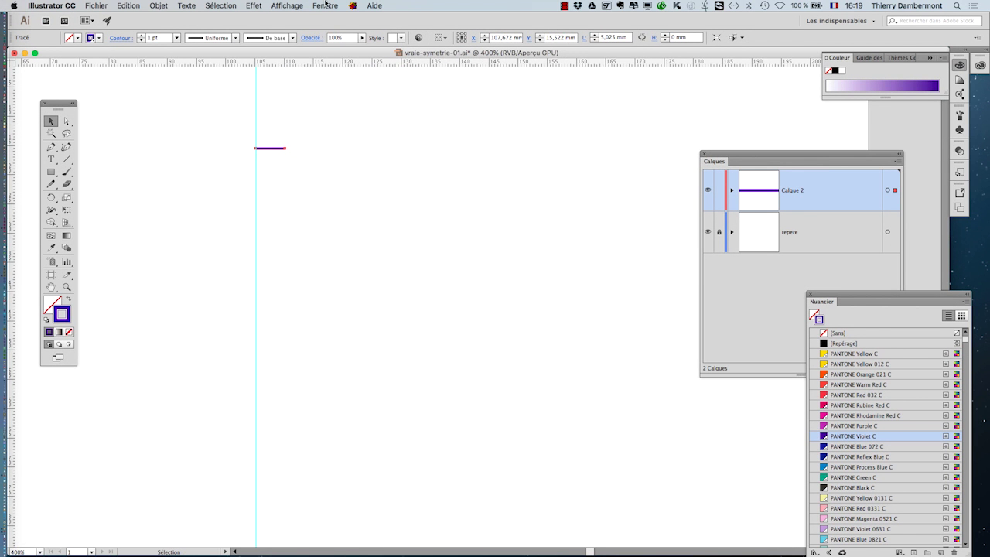
pyautogui.click(324, 6)
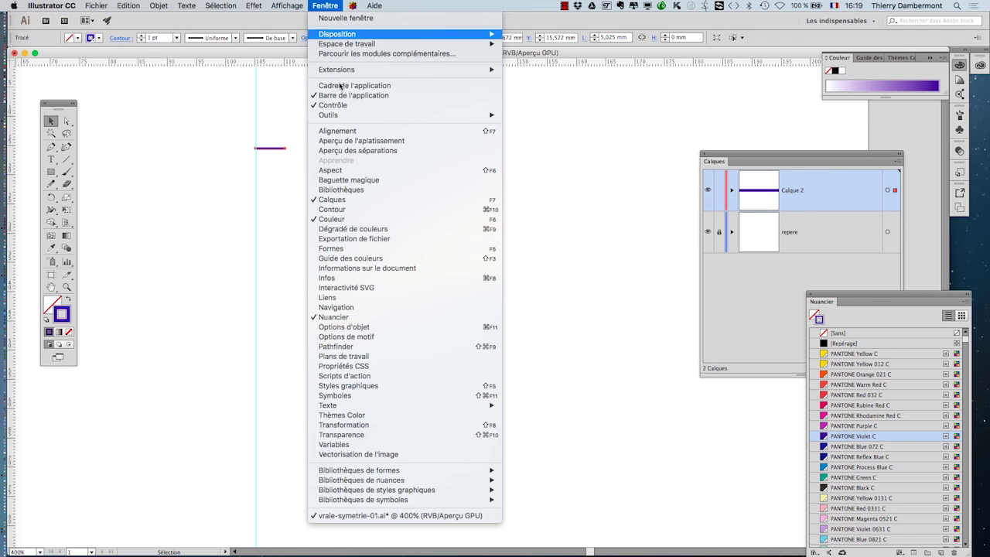
pyautogui.click(352, 170)
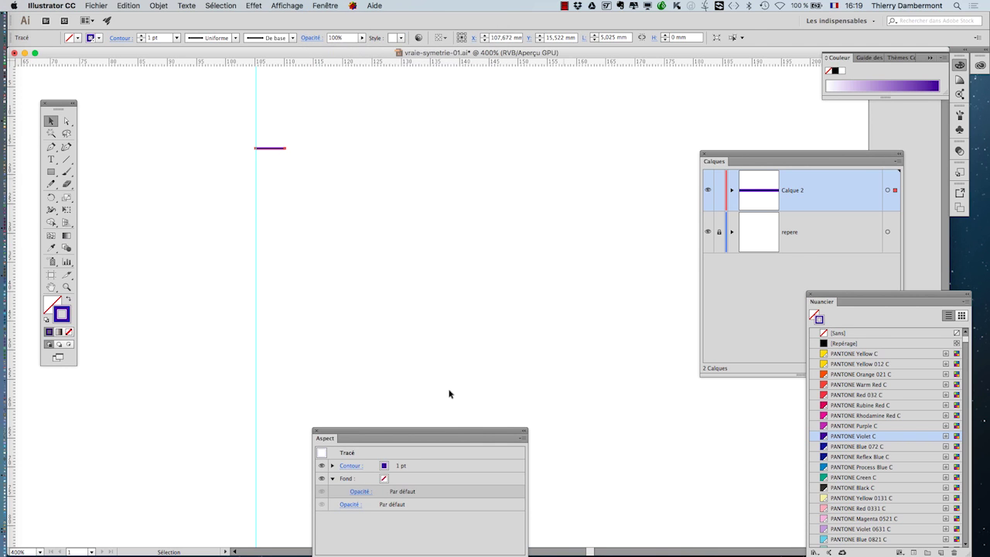
pyautogui.moveTo(456, 431); pyautogui.dragTo(514, 168)
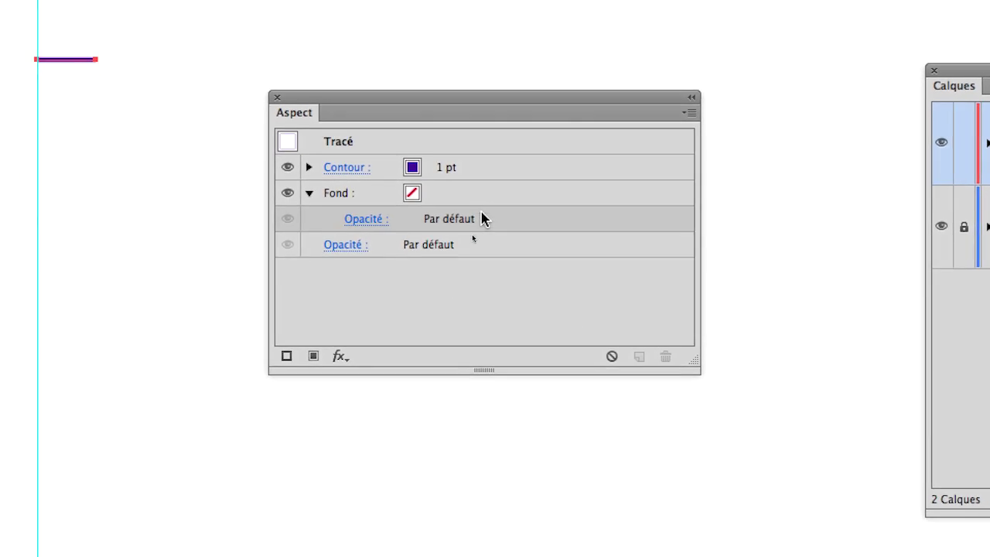
# Examine the path's Contour and Fond attributes in the Aspect panel and collapse both entries
pyautogui.click(408, 168)
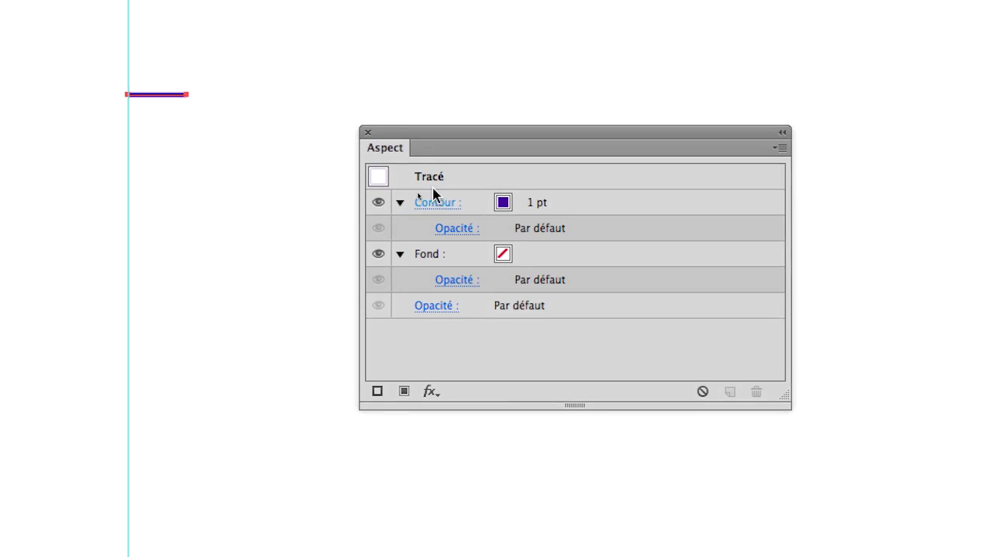
pyautogui.click(481, 154)
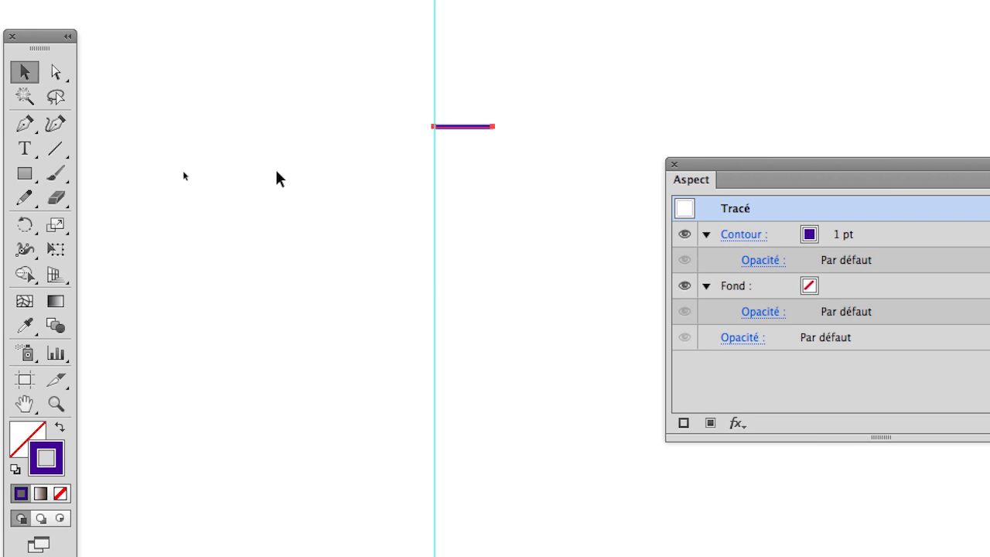
pyautogui.click(428, 191)
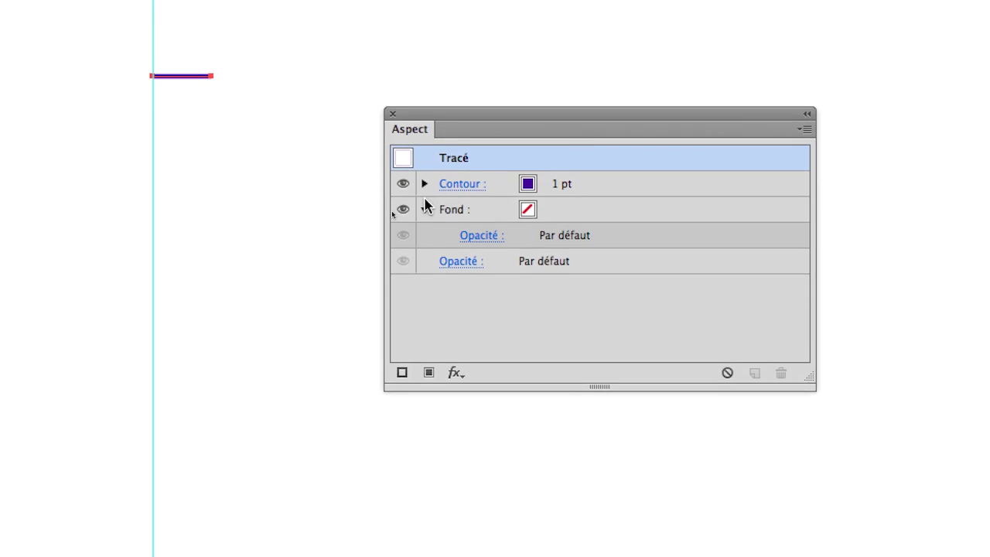
pyautogui.click(429, 216)
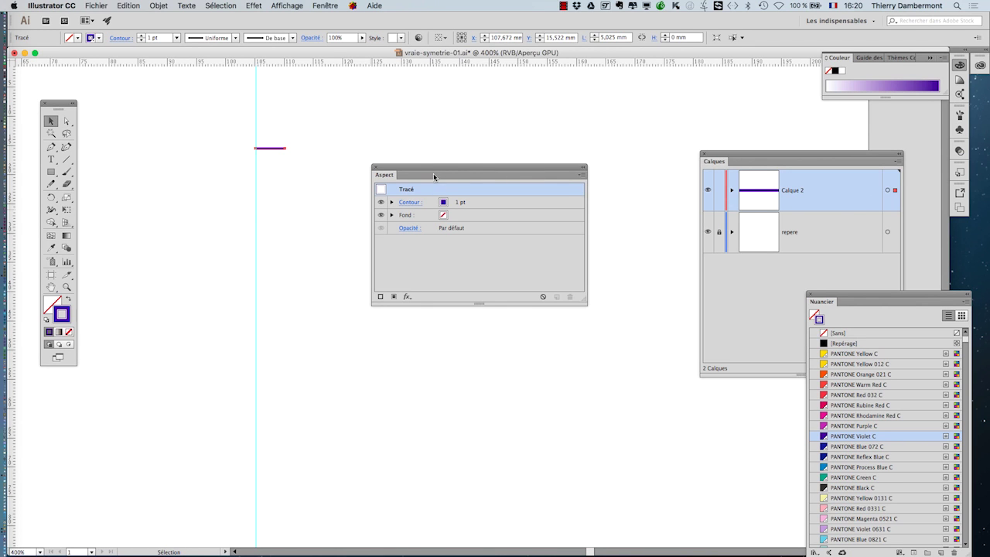
# Start a Transformation effect on the violet segment with Aperçu and Miroir sur l'axe X enabled
pyautogui.moveTo(445, 165); pyautogui.dragTo(624, 406)
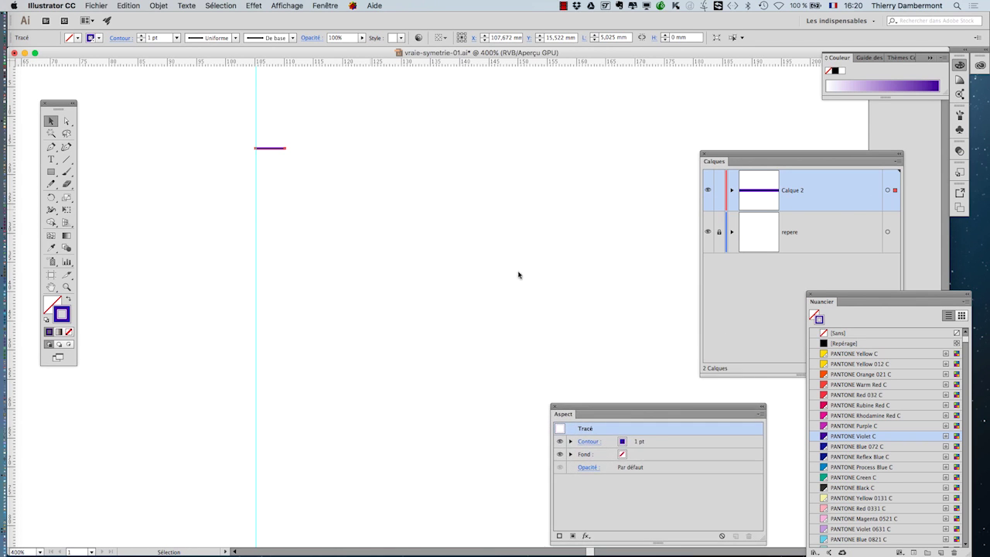
pyautogui.click(257, 6)
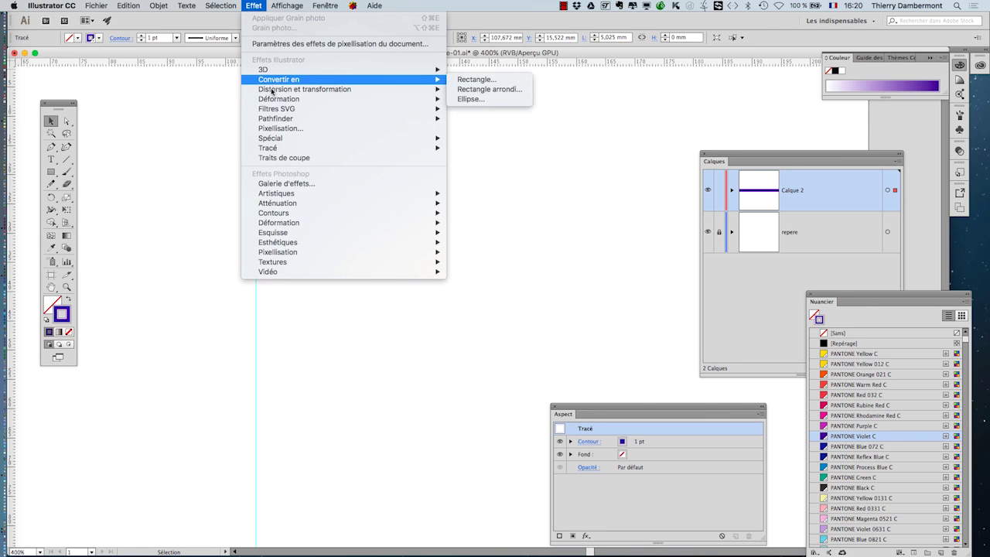
pyautogui.moveTo(272, 91)
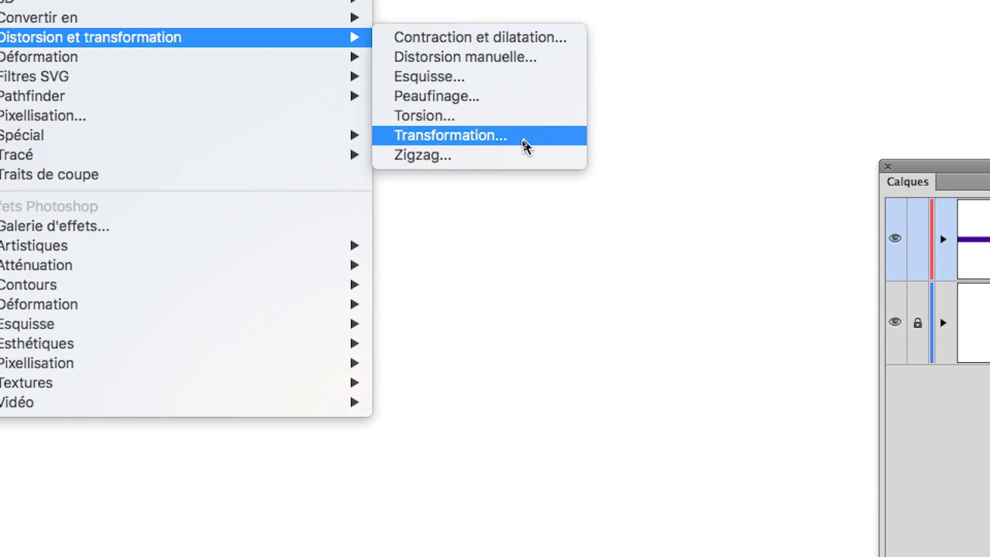
pyautogui.click(524, 139)
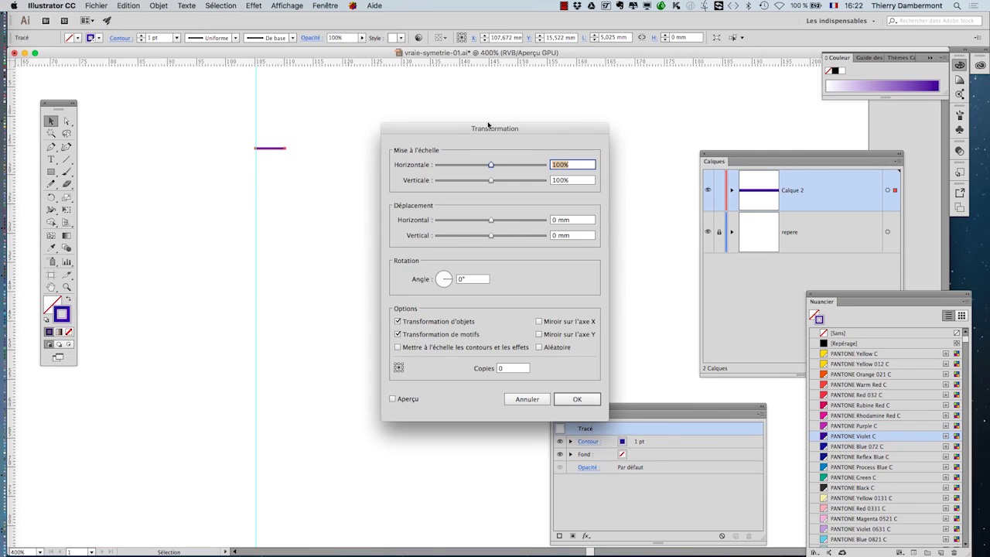
pyautogui.moveTo(488, 124); pyautogui.dragTo(616, 68)
pyautogui.click(534, 343)
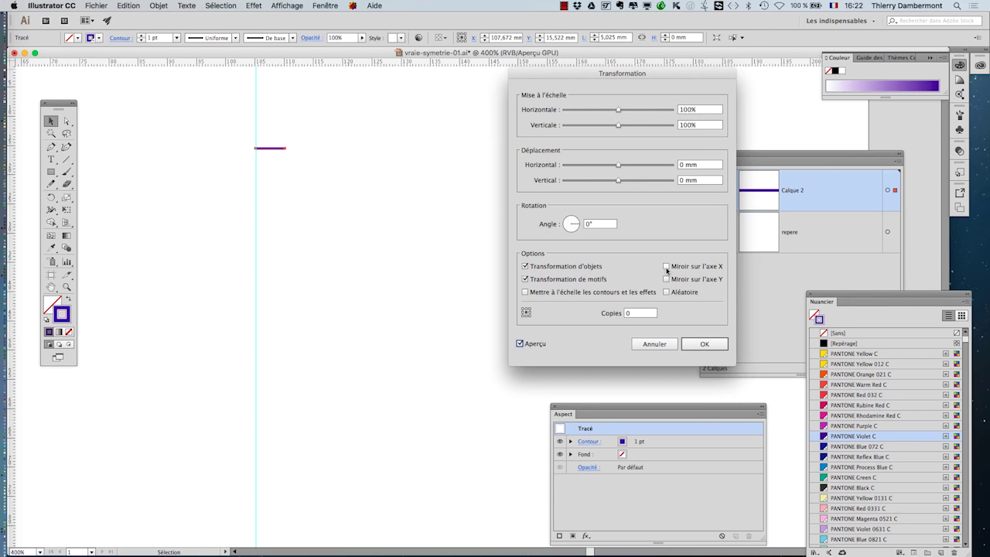
pyautogui.click(666, 266)
# Set the transformation's reference point to the middle-left point, so the segment mirrors about its end on the guide
pyautogui.click(529, 314)
pyautogui.click(526, 312)
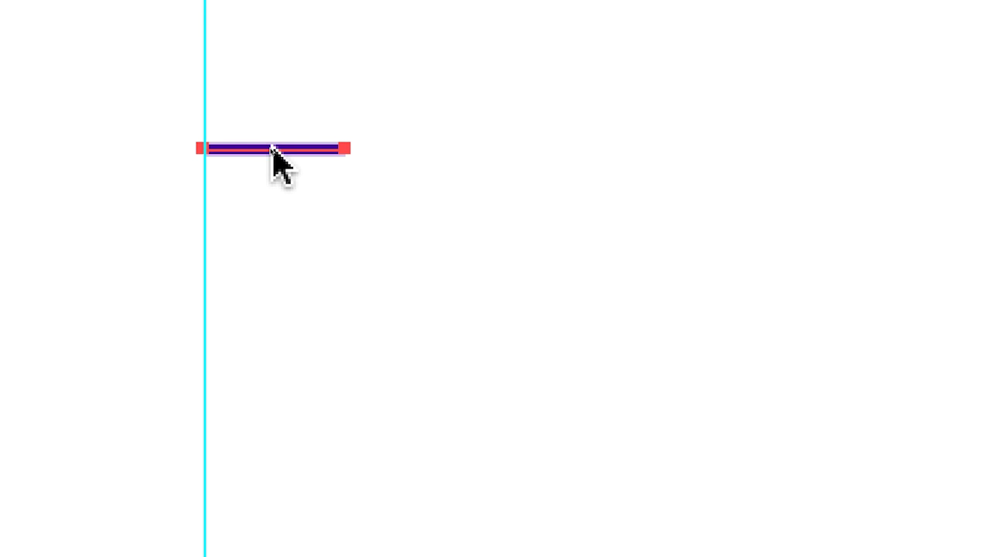
pyautogui.press('Up')
pyautogui.press('Up')
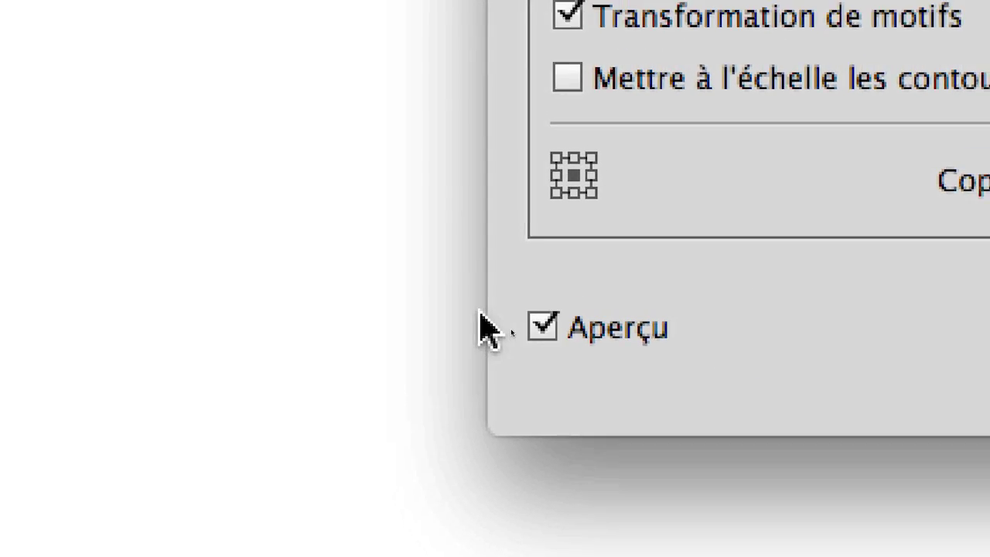
pyautogui.click(555, 176)
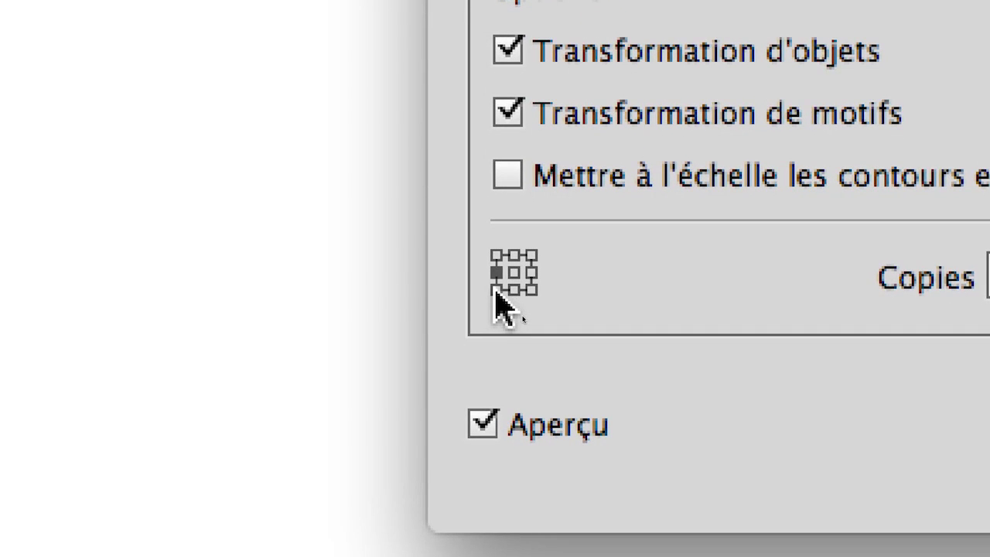
pyautogui.click(494, 296)
pyautogui.click(496, 285)
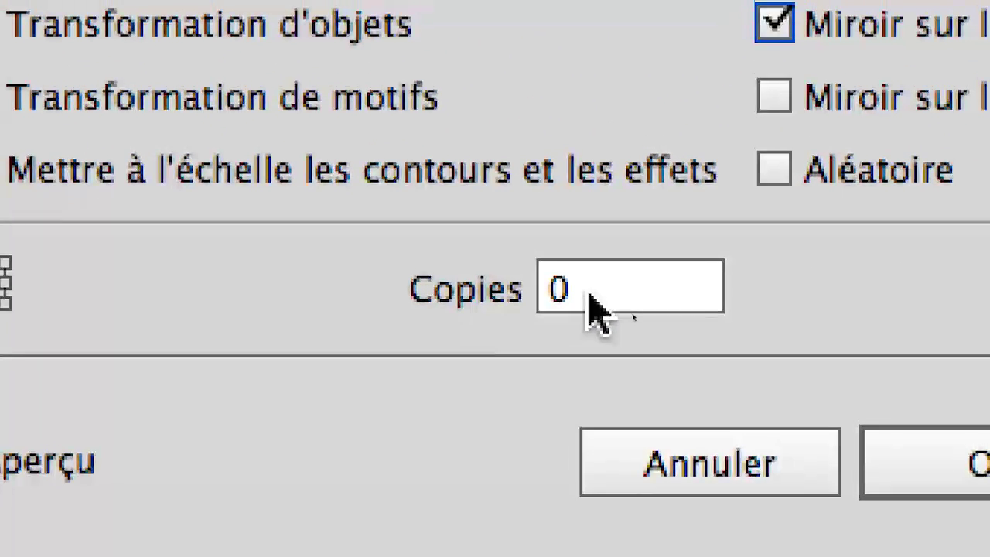
# Set the number of copies to 1 and apply the Transformation effect to the segment
pyautogui.click(588, 293)
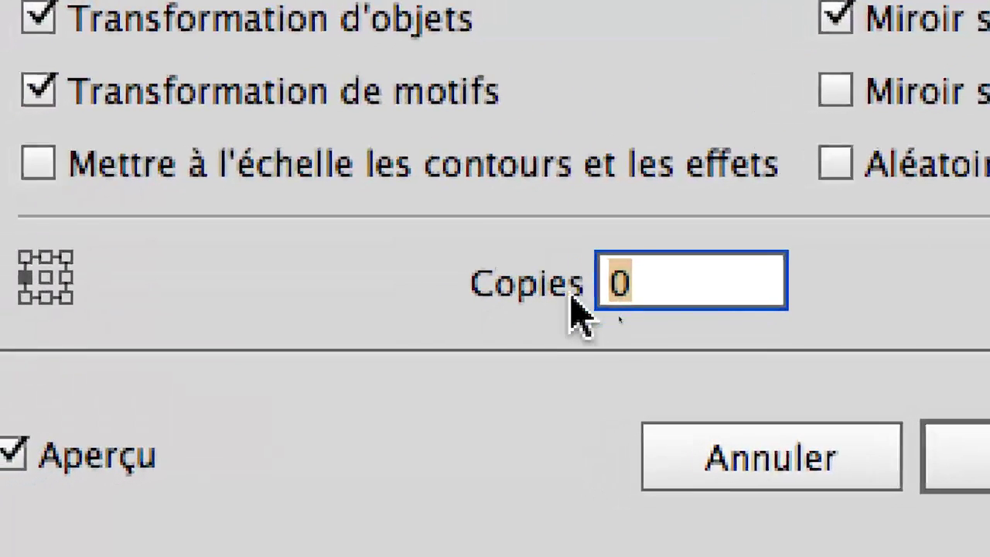
pyautogui.write('1')
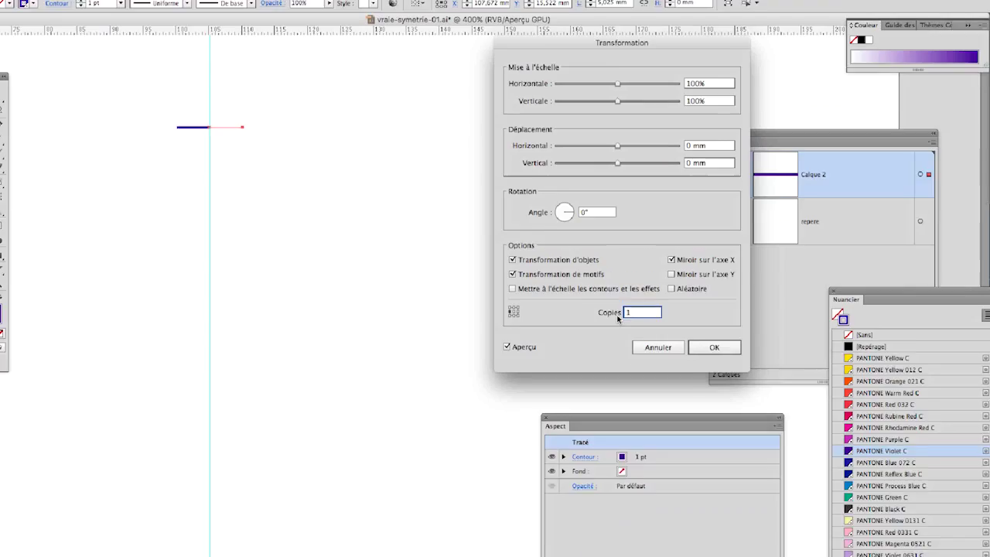
pyautogui.press('Tab')
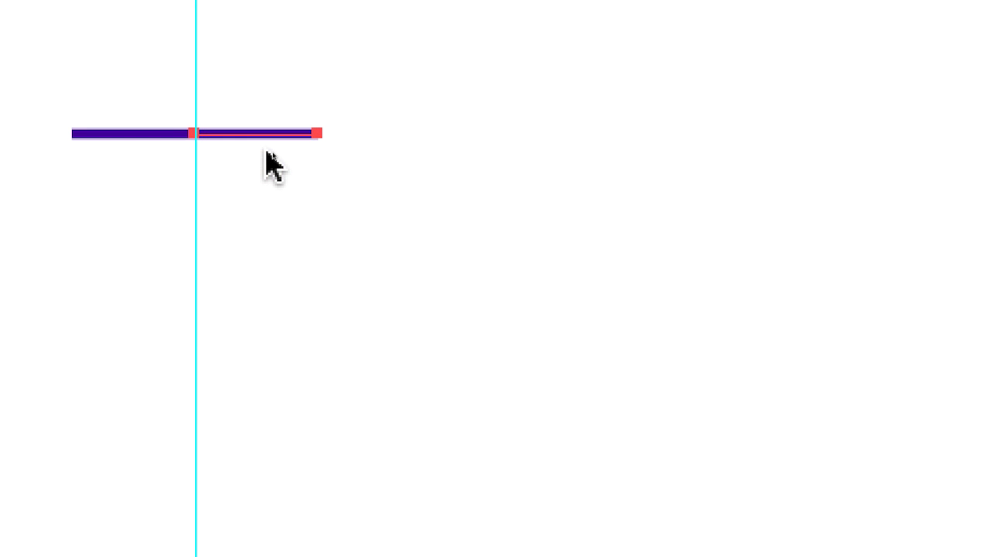
pyautogui.press('Up')
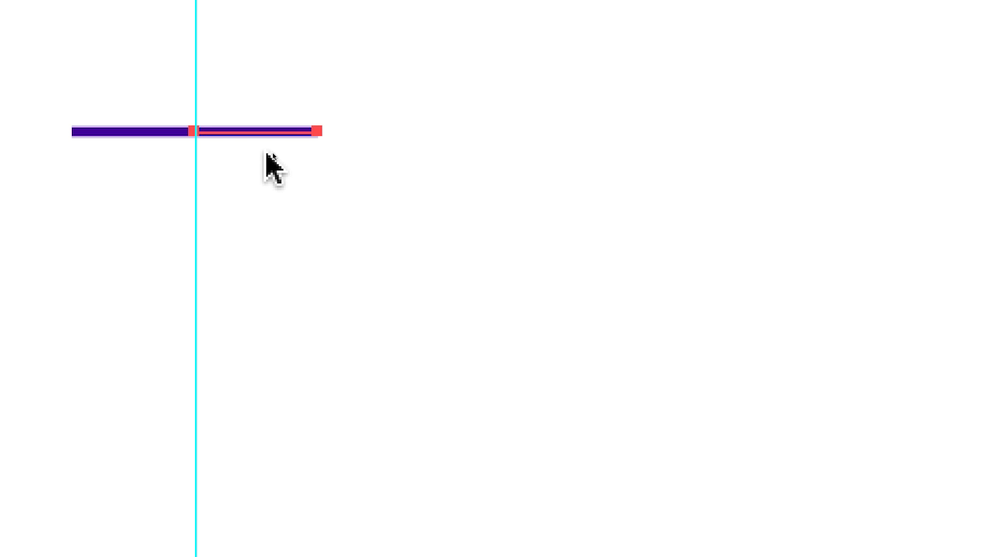
pyautogui.press('alt+shift+super+d')
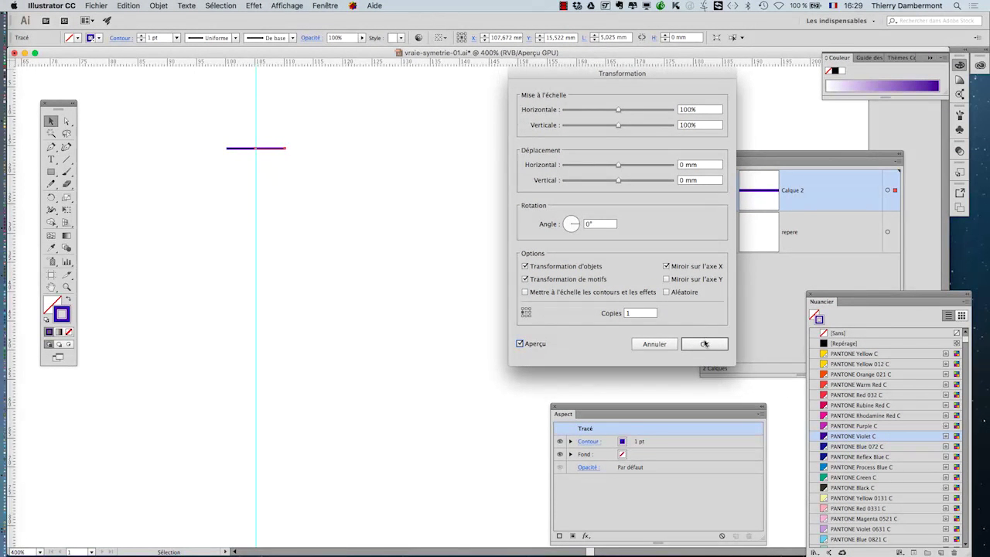
pyautogui.click(704, 343)
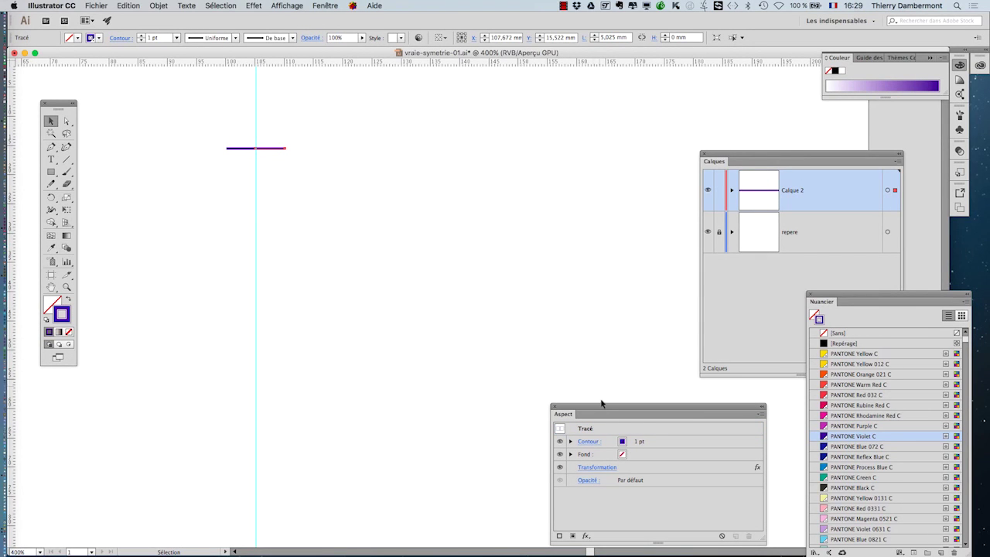
# Bring the Aspect panel near the segment, examine its Transformation, Fond and Contour entries, and move the panel out of the way
pyautogui.moveTo(601, 404); pyautogui.dragTo(448, 122)
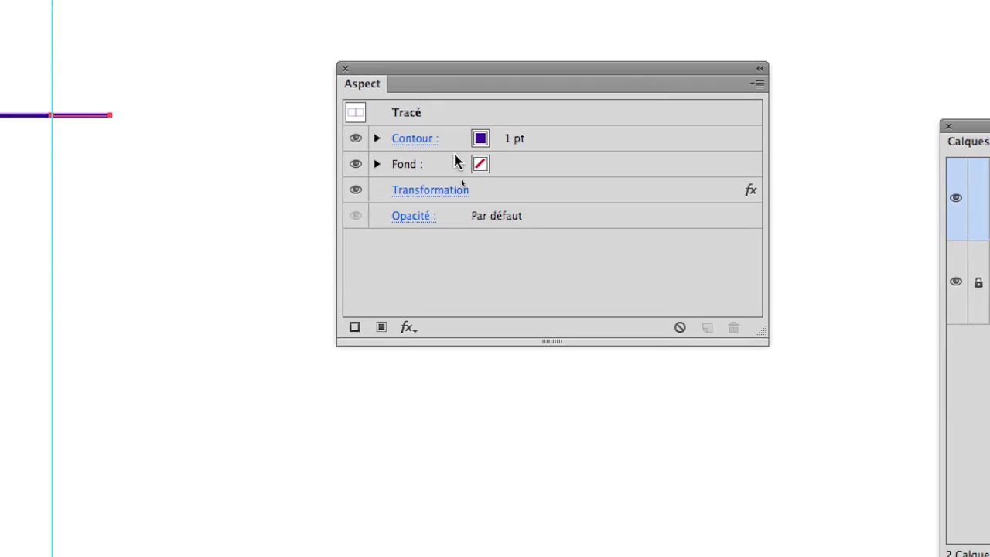
pyautogui.click(507, 195)
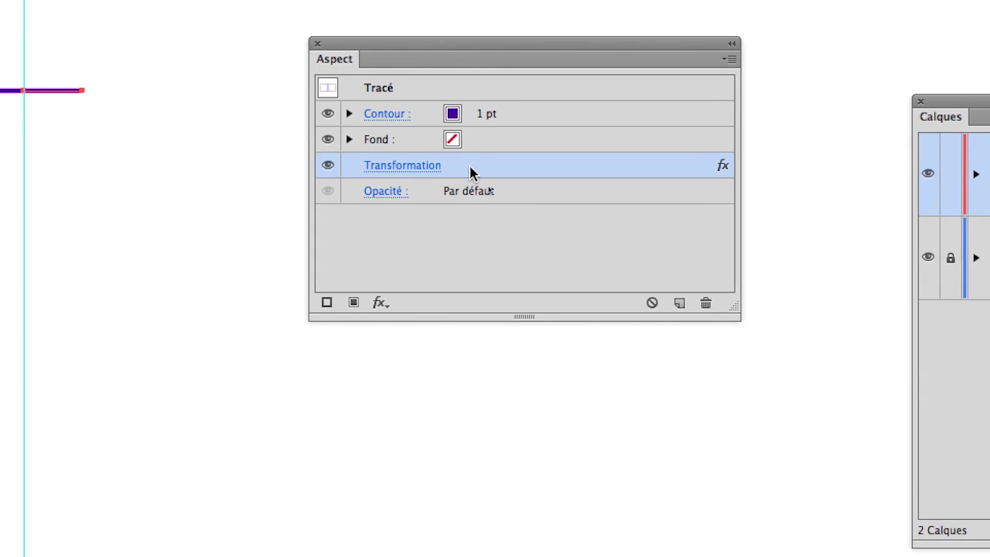
pyautogui.click(455, 160)
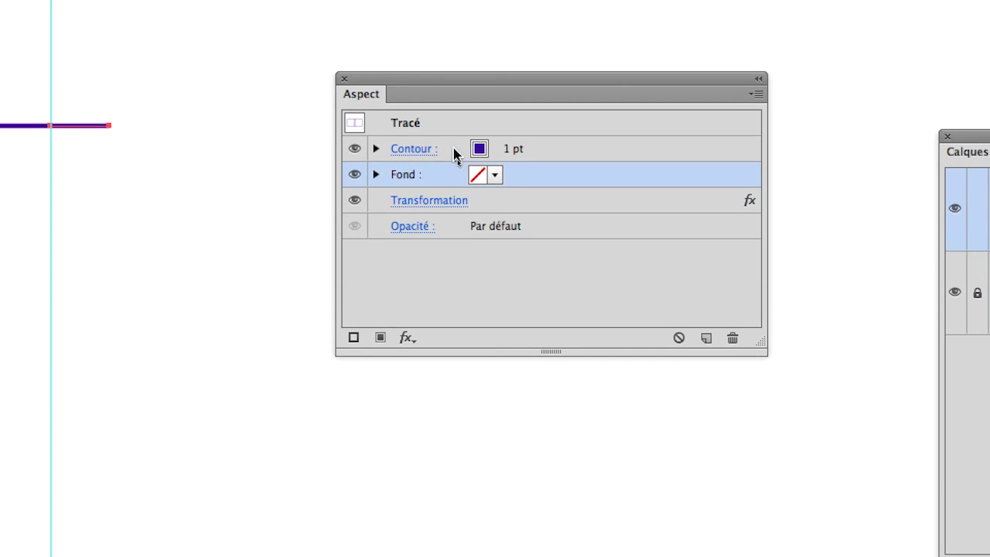
pyautogui.click(457, 137)
pyautogui.click(502, 186)
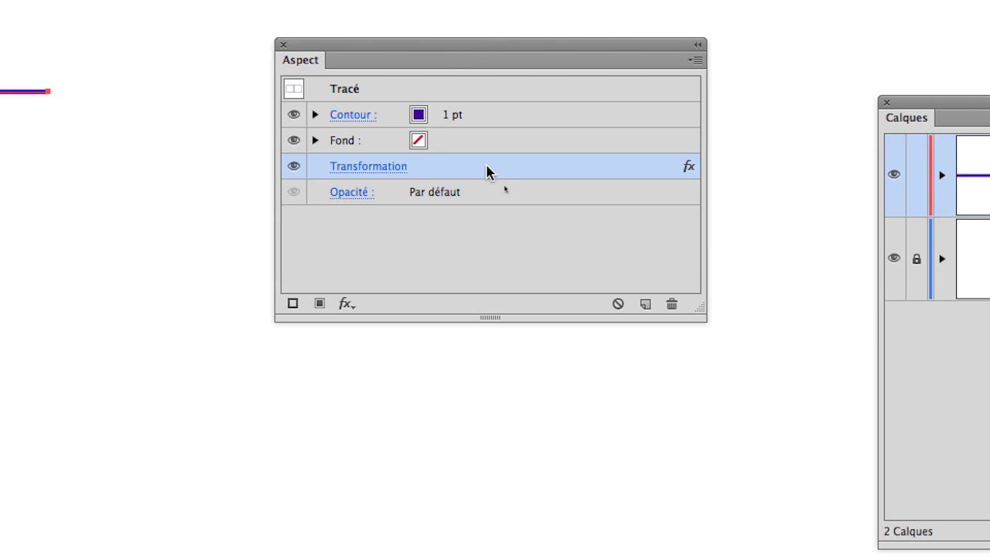
pyautogui.moveTo(415, 45); pyautogui.dragTo(796, 143)
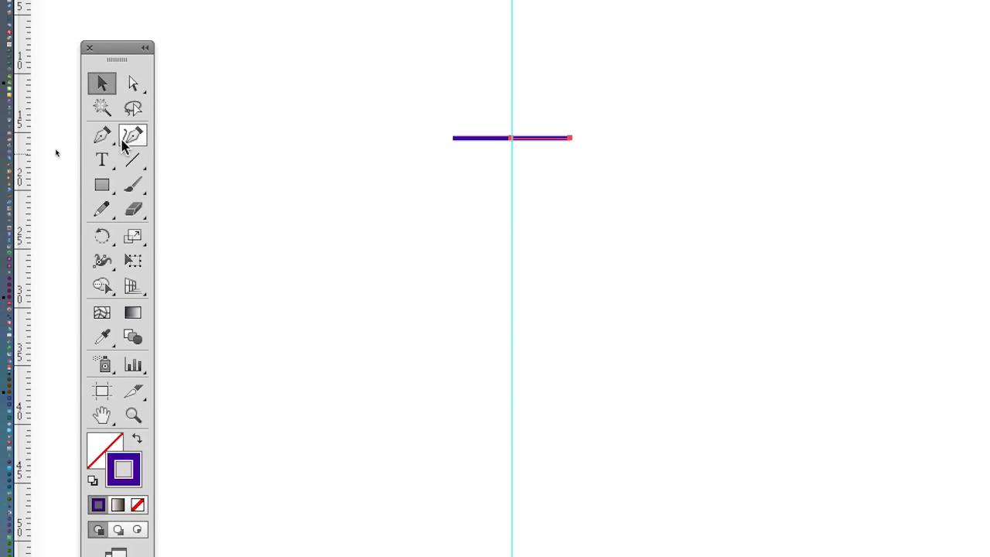
# Using the Pencil tool, extend the segment's free end into a rounded head, a deep underarm curve and a first finger, about 68 × 60 mm overall
pyautogui.click(111, 143)
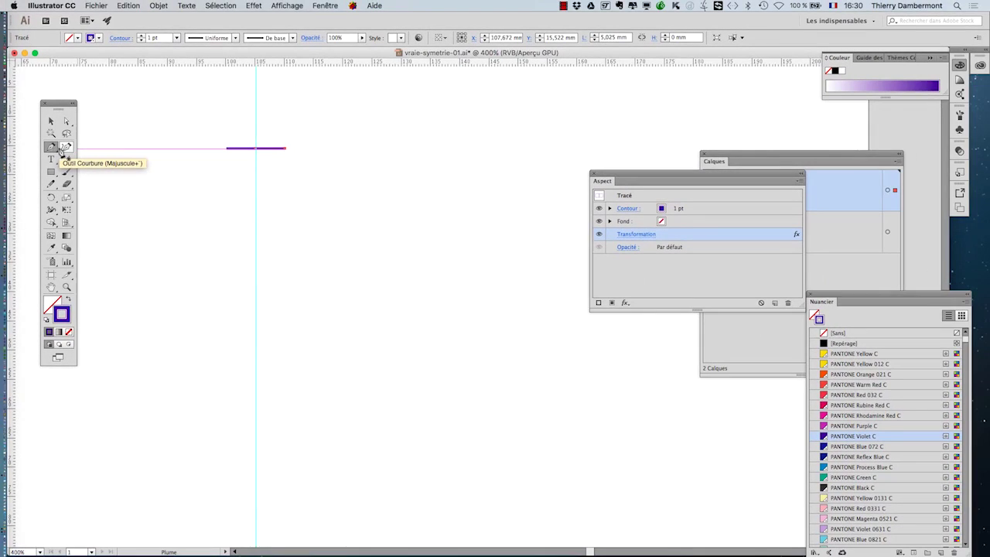
pyautogui.keyDown('alt'); pyautogui.keyDown('super'); pyautogui.click(227, 248); pyautogui.keyUp('super'); pyautogui.keyUp('alt')
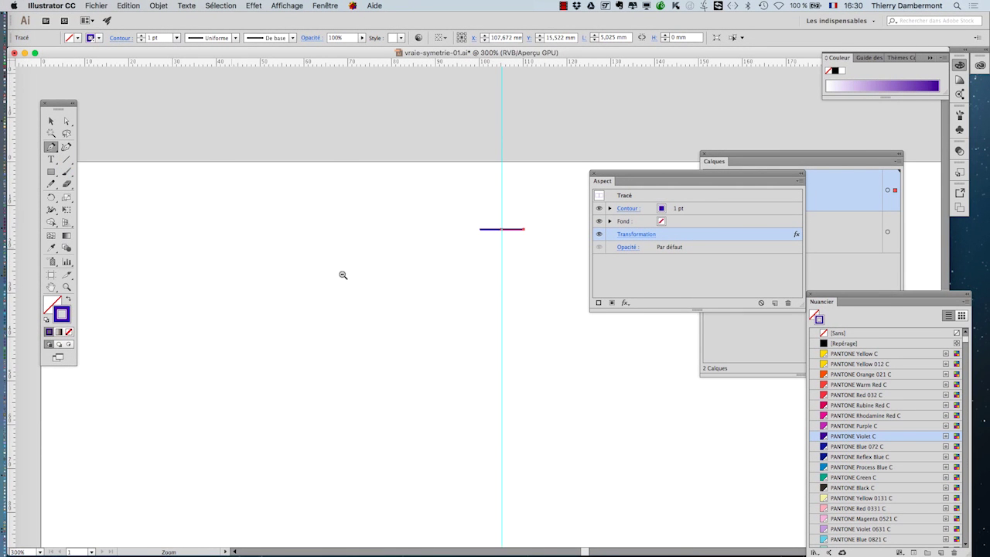
pyautogui.keyDown('alt'); pyautogui.keyDown('super'); pyautogui.click(349, 277); pyautogui.keyUp('super'); pyautogui.keyUp('alt')
pyautogui.moveTo(446, 296); pyautogui.dragTo(217, 146)
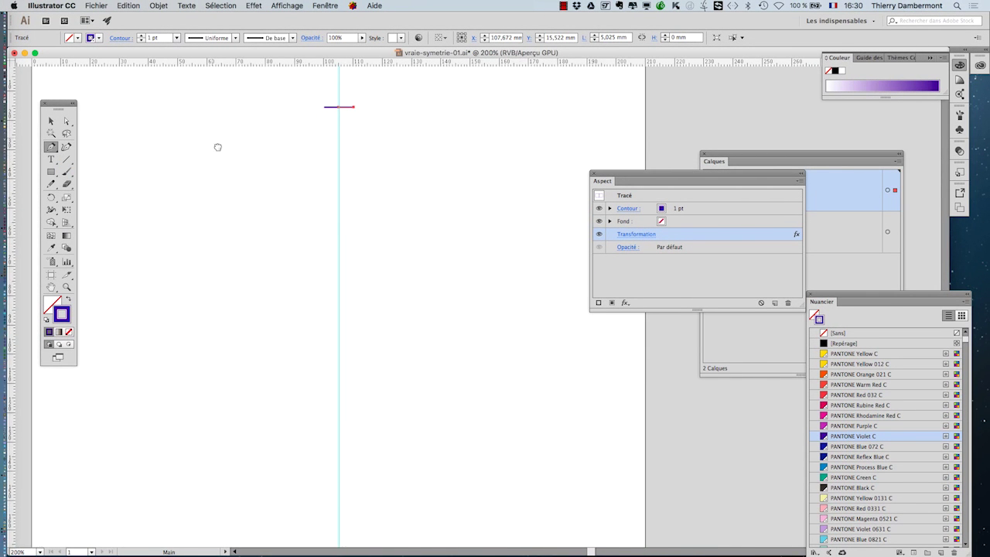
pyautogui.keyDown('alt'); pyautogui.keyDown('super'); pyautogui.click(294, 229); pyautogui.keyUp('super'); pyautogui.keyUp('alt')
pyautogui.moveTo(437, 303); pyautogui.dragTo(259, 201)
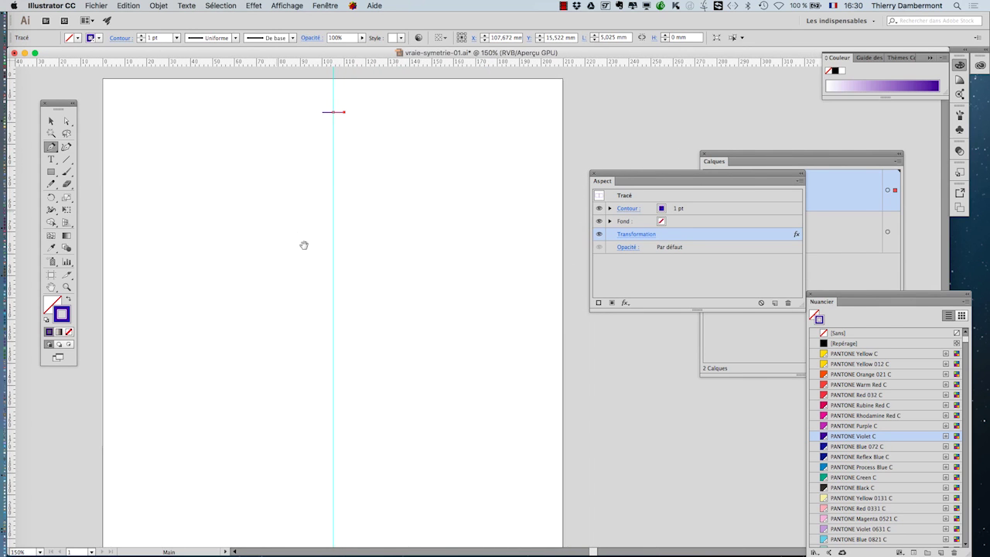
pyautogui.keyDown('alt'); pyautogui.keyDown('super'); pyautogui.click(315, 256); pyautogui.keyUp('super'); pyautogui.keyUp('alt')
pyautogui.moveTo(404, 327); pyautogui.dragTo(303, 171)
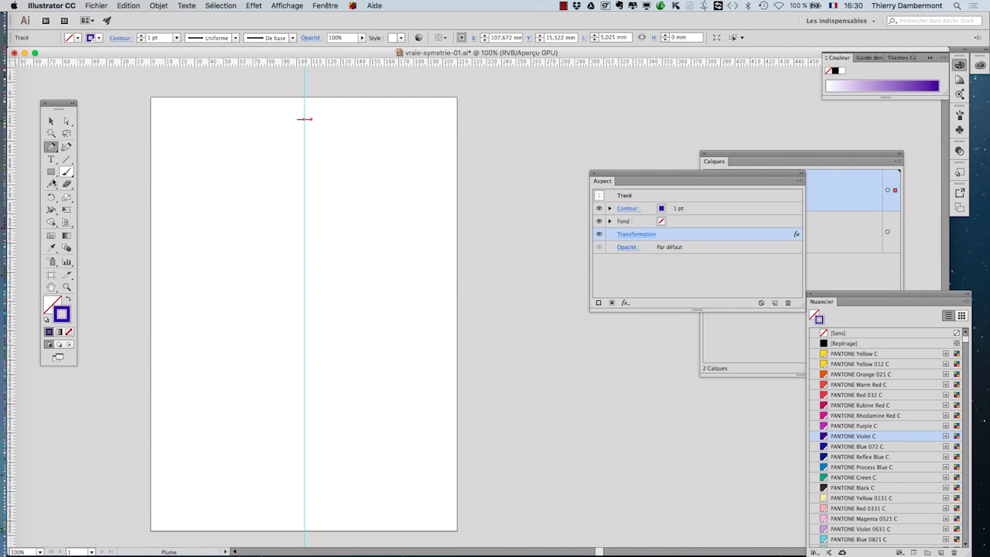
pyautogui.click(52, 184)
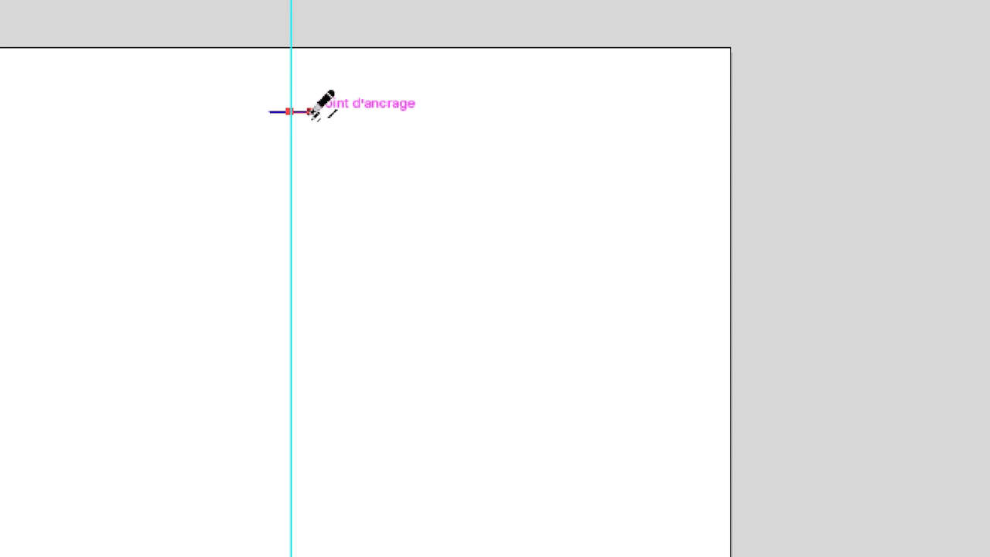
pyautogui.press('v')
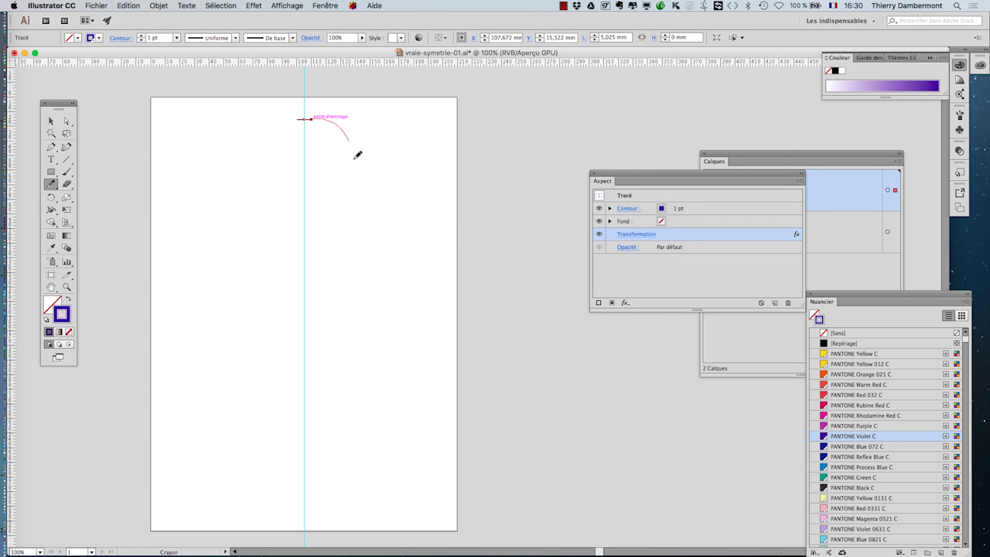
pyautogui.moveTo(355, 157); pyautogui.dragTo(356, 190)
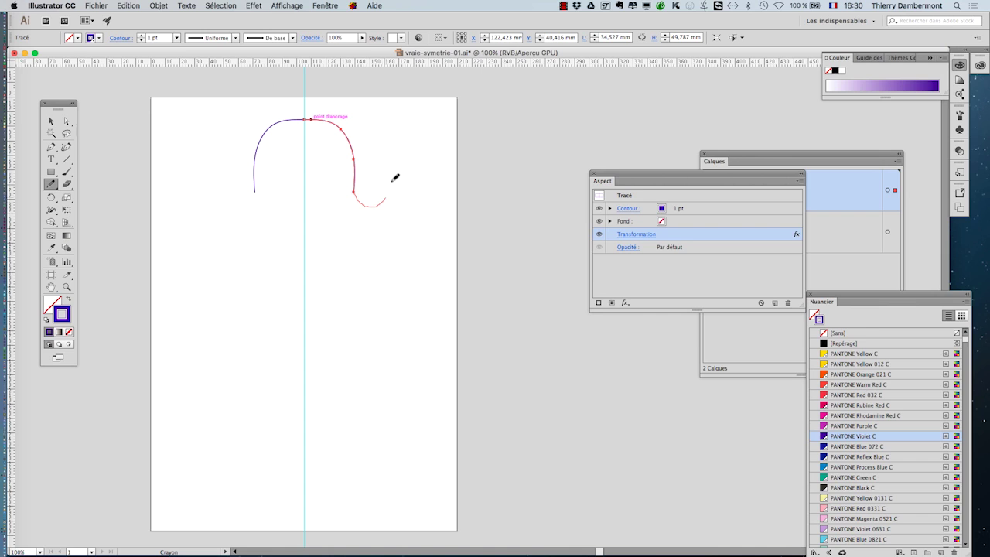
pyautogui.moveTo(393, 180)
pyautogui.mouseDown()
pyautogui.moveTo(368, 141)
pyautogui.moveTo(383, 143)
pyautogui.moveTo(404, 121)
pyautogui.mouseUp()
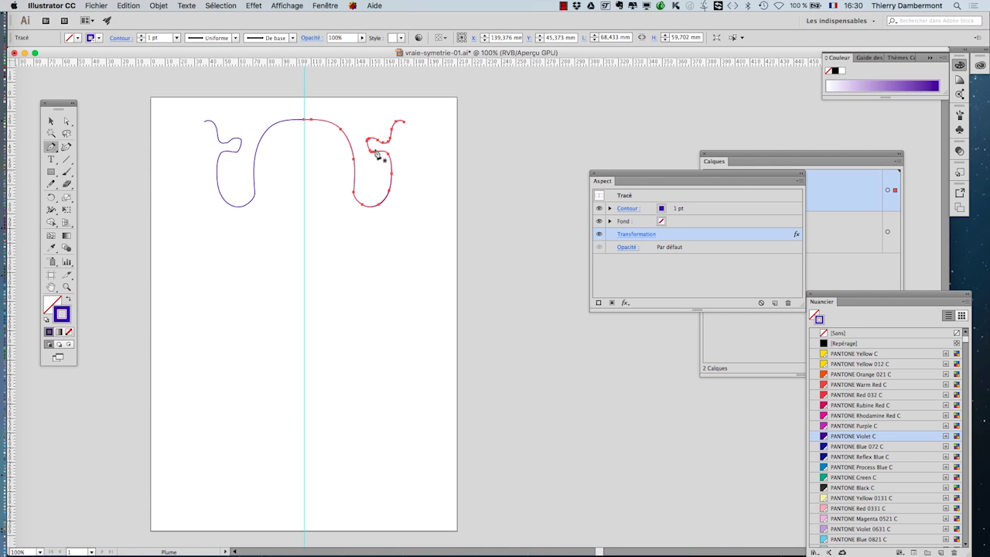
# Continue the path from its free end to finish the front hand's fingers and draw the arm's outer side down to the flank
pyautogui.click(51, 147)
pyautogui.click(404, 122)
pyautogui.moveTo(409, 131); pyautogui.dragTo(402, 164)
pyautogui.click(50, 183)
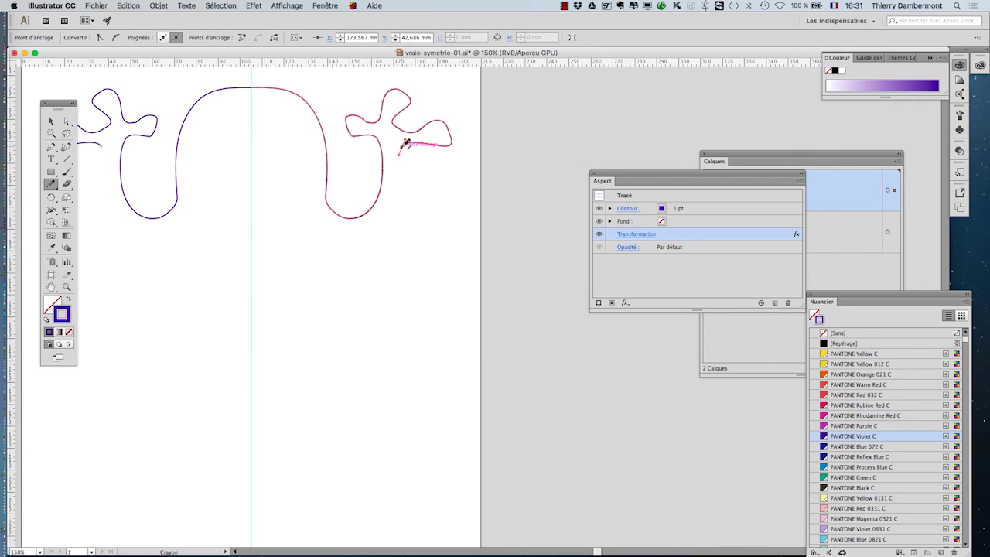
pyautogui.scroll(-1, 404, 144)
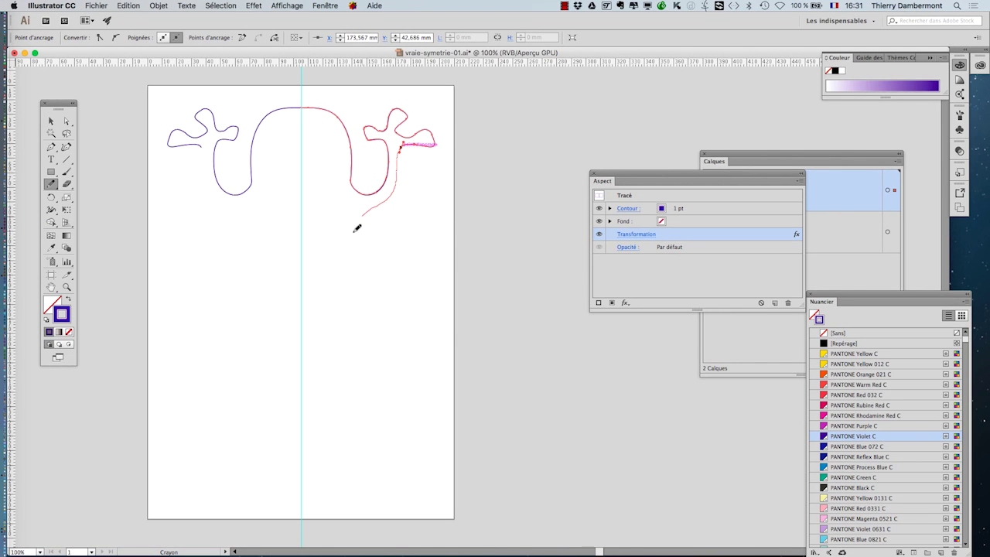
pyautogui.moveTo(356, 227); pyautogui.dragTo(354, 236)
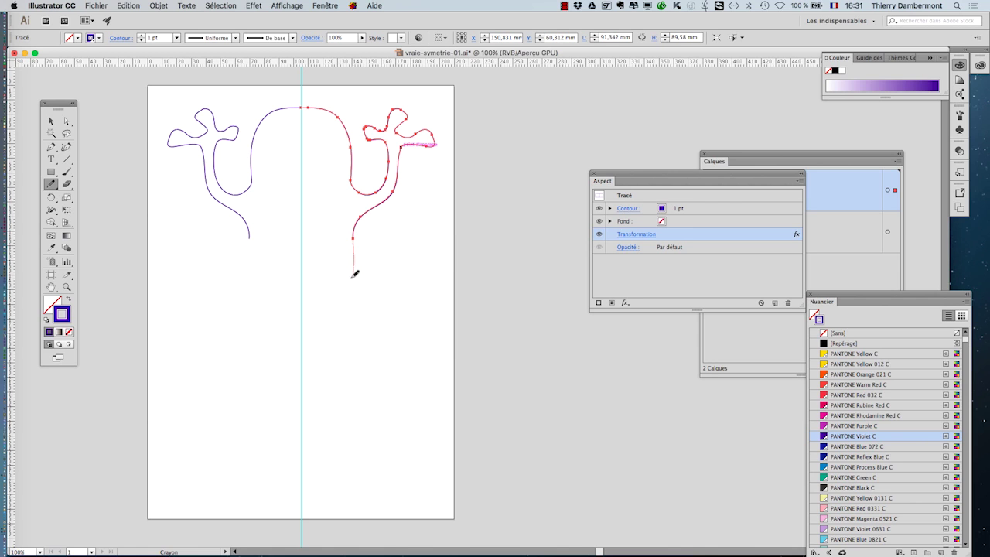
# Continue the Pencil path through the belly, hind foot and leg to a tapered tail ending on the guide, about 275 mm high overall
pyautogui.moveTo(342, 307)
pyautogui.mouseDown()
pyautogui.moveTo(343, 354)
pyautogui.moveTo(391, 361)
pyautogui.moveTo(382, 293)
pyautogui.moveTo(390, 306)
pyautogui.moveTo(404, 296)
pyautogui.moveTo(400, 304)
pyautogui.mouseUp()
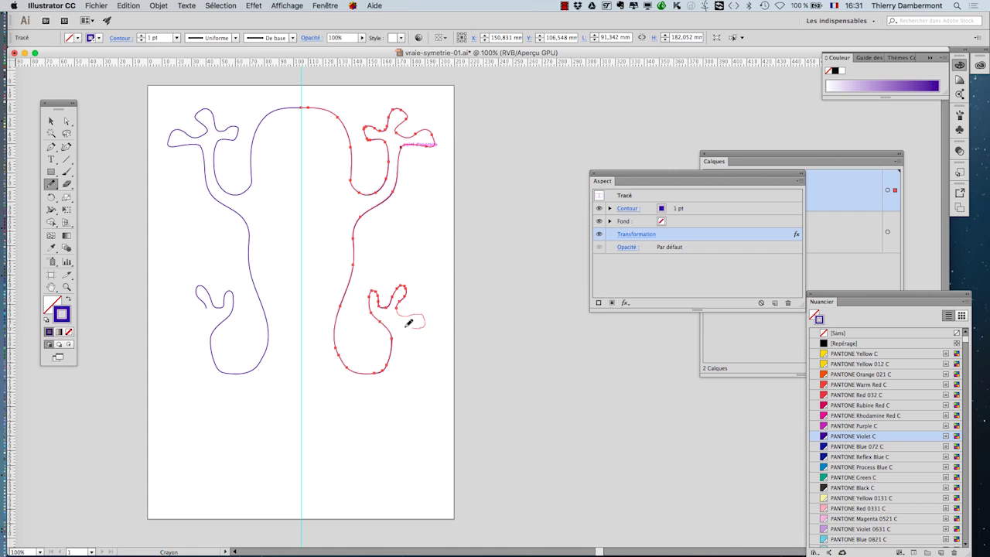
pyautogui.moveTo(405, 329); pyautogui.dragTo(406, 331)
pyautogui.moveTo(396, 376); pyautogui.dragTo(365, 406)
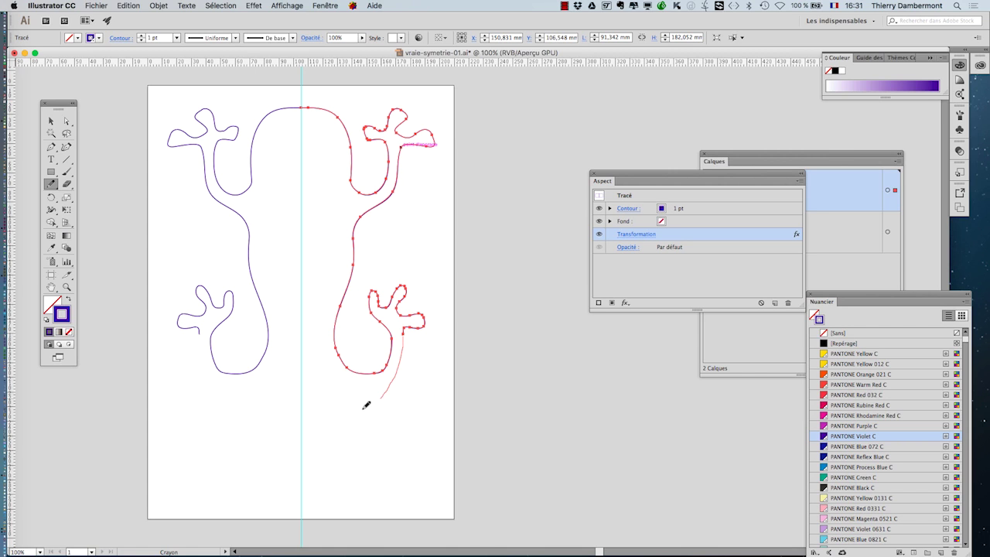
pyautogui.moveTo(333, 439); pyautogui.dragTo(308, 507)
pyautogui.scroll(-1, 313, 487)
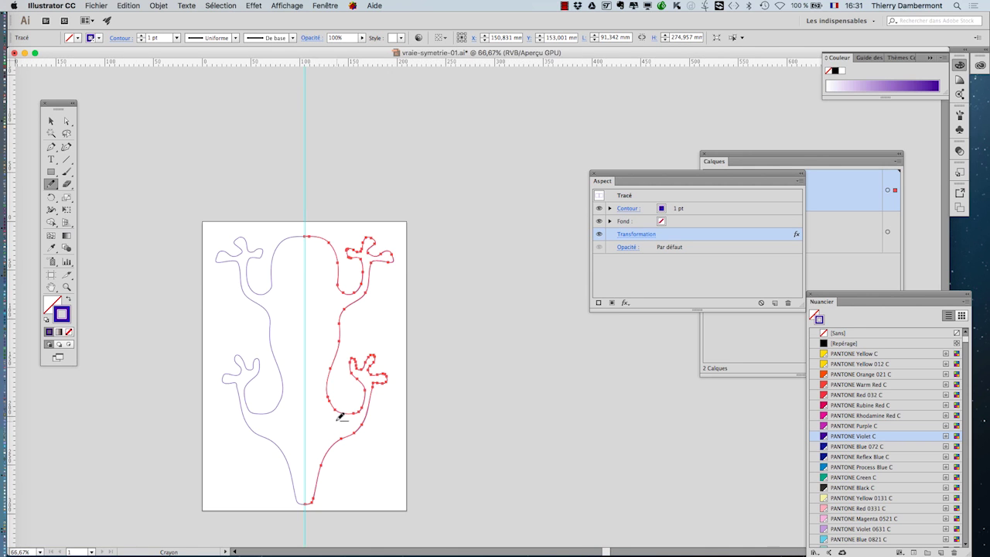
# Redraw the path between the head and the front arm with the Pencil tool to form a narrow neck and flatter underarm
pyautogui.scroll(-1, 340, 416)
pyautogui.scroll(-3, 356, 286)
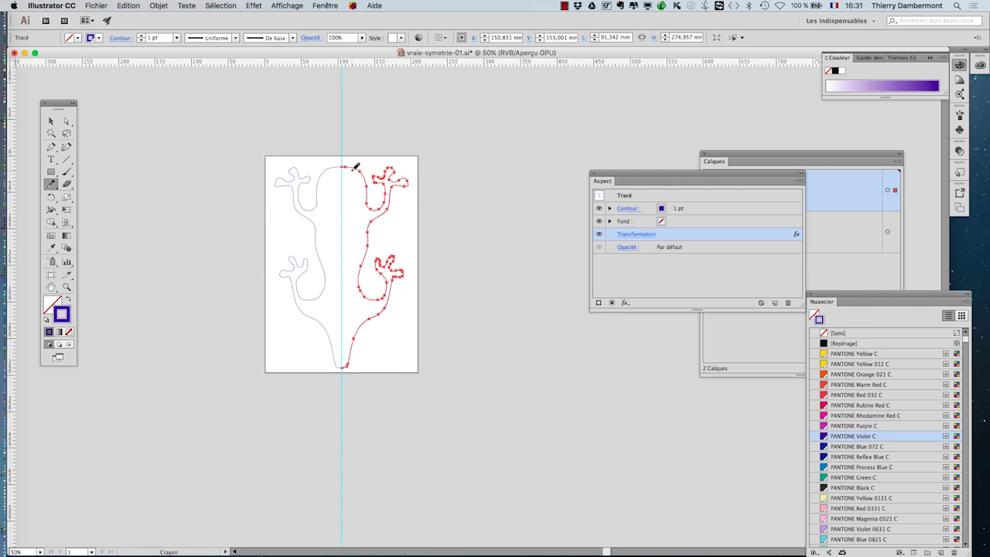
pyautogui.scroll(1, 357, 164)
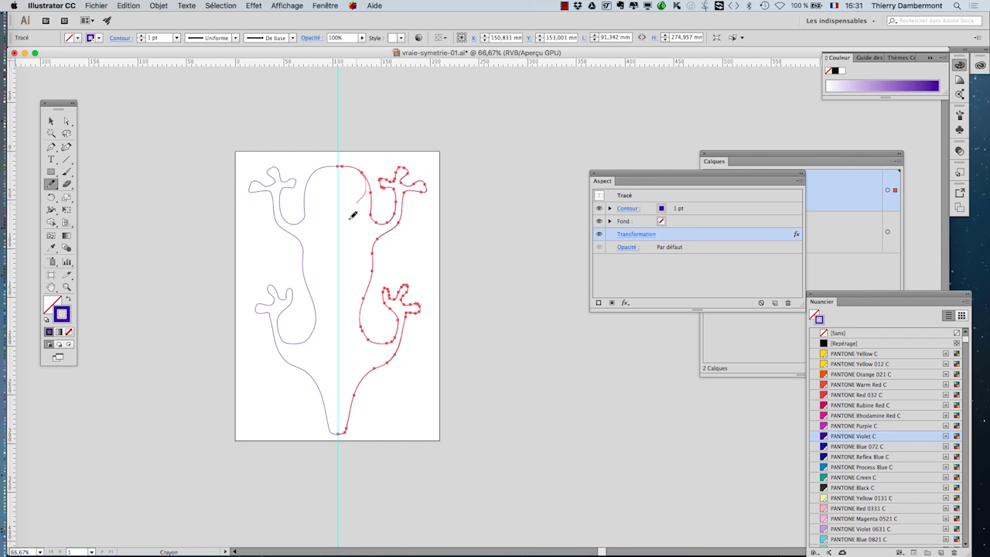
pyautogui.moveTo(392, 220); pyautogui.dragTo(395, 211)
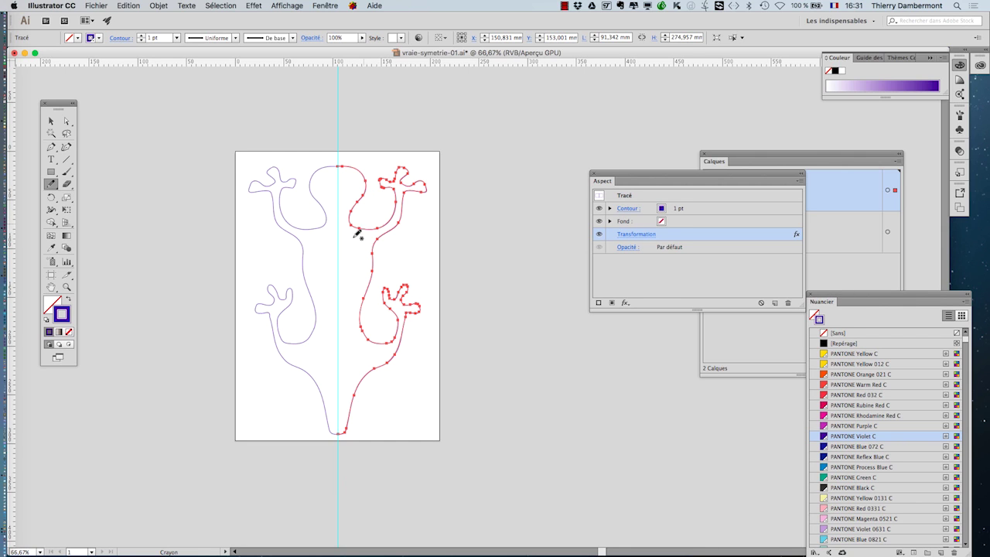
# Lengthen the tail along the guide with the Pencil, making the path about 479 mm high, and add another toe below the hind foot's outer toe
pyautogui.scroll(-1, 411, 349)
pyautogui.scroll(-3, 383, 309)
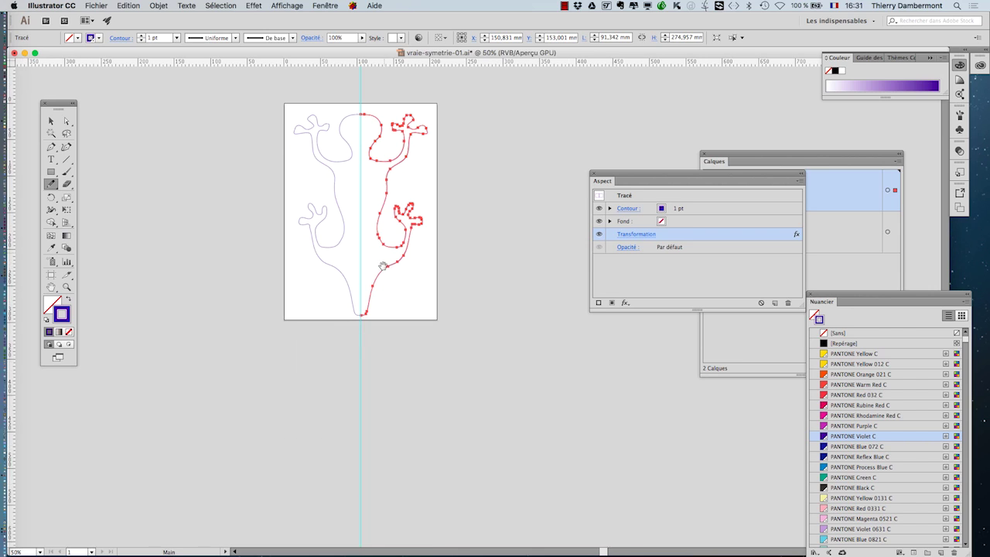
pyautogui.moveTo(371, 306); pyautogui.dragTo(364, 460)
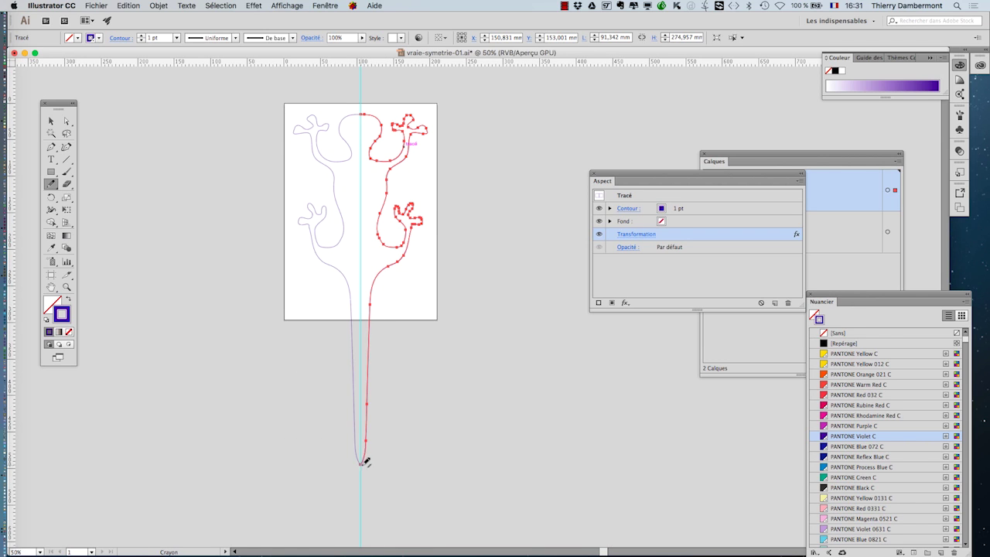
pyautogui.scroll(2, 342, 227)
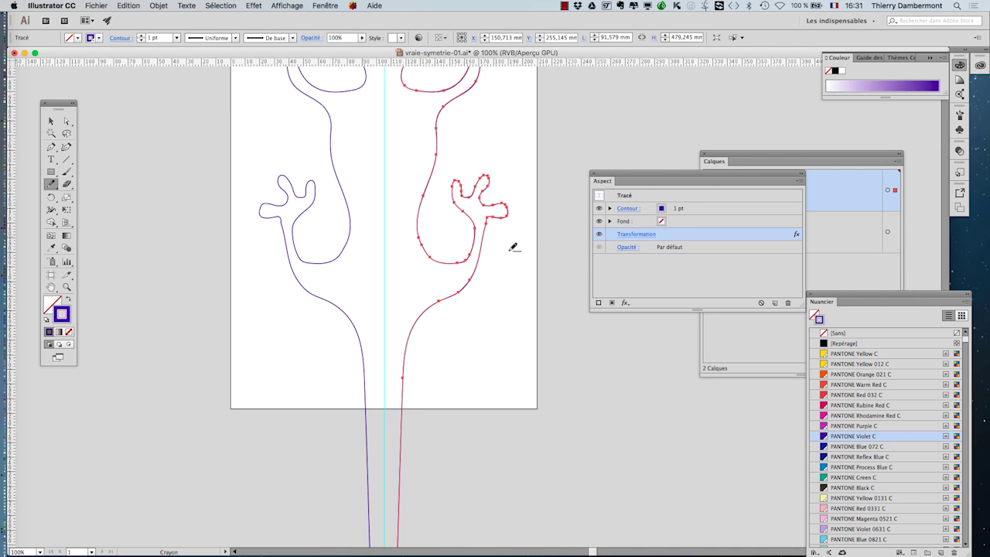
pyautogui.moveTo(483, 247)
pyautogui.mouseDown()
pyautogui.moveTo(519, 234)
pyautogui.moveTo(493, 221)
pyautogui.mouseUp()
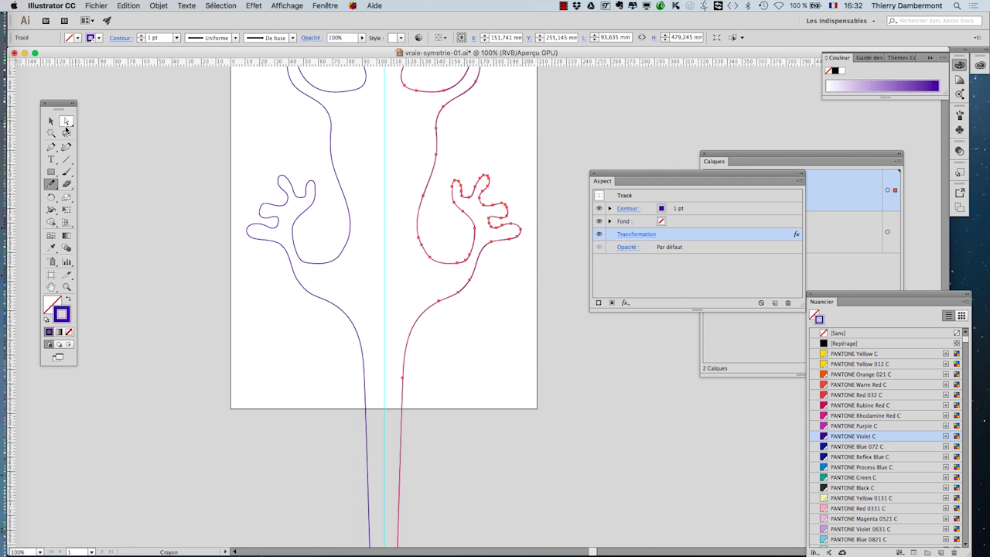
# Select the original hind leg's anchor points directly and rotate them clockwise until the leg points outward, making the path about 120 mm wide
pyautogui.click(66, 126)
pyautogui.click(447, 160)
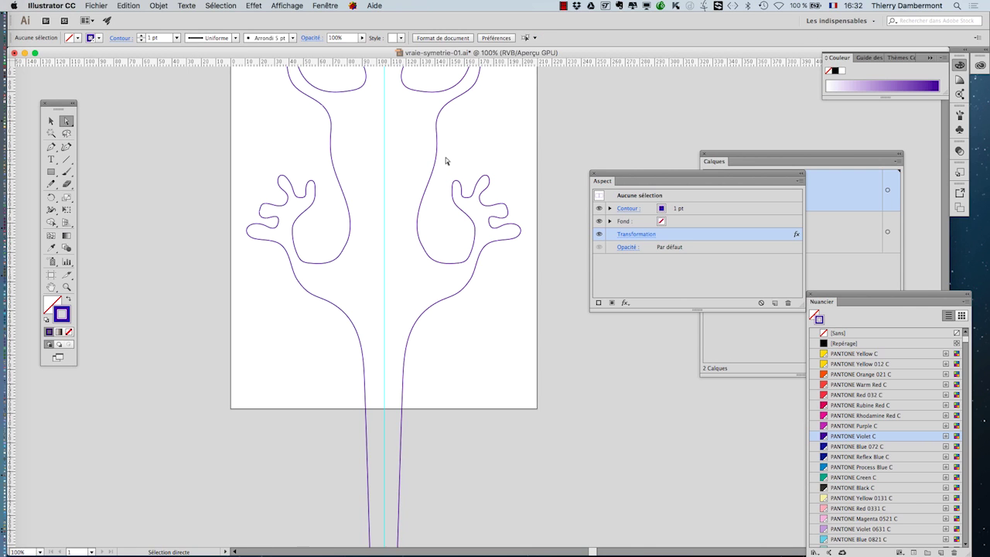
pyautogui.moveTo(449, 168); pyautogui.dragTo(535, 268)
pyautogui.click(50, 198)
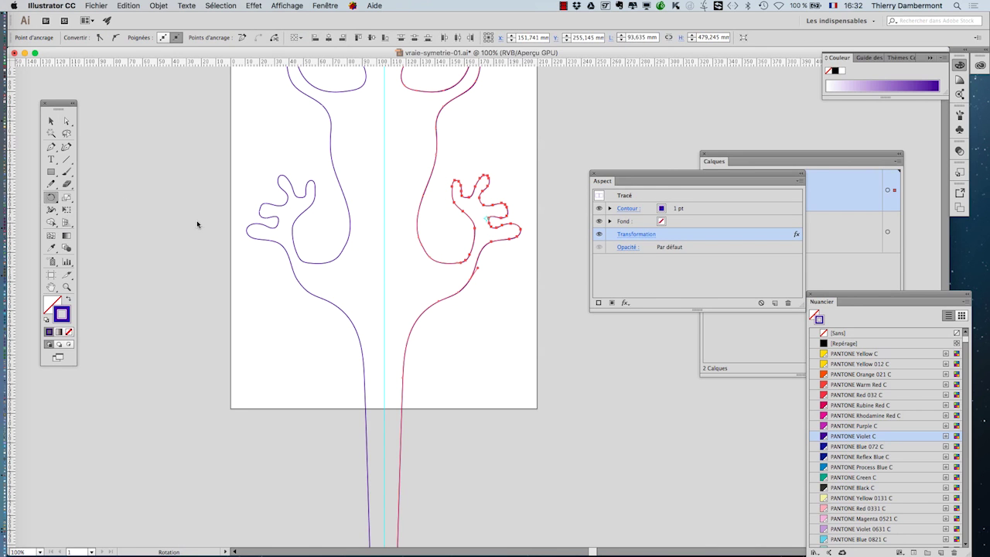
pyautogui.moveTo(525, 151); pyautogui.dragTo(553, 234)
pyautogui.scroll(-2, 527, 229)
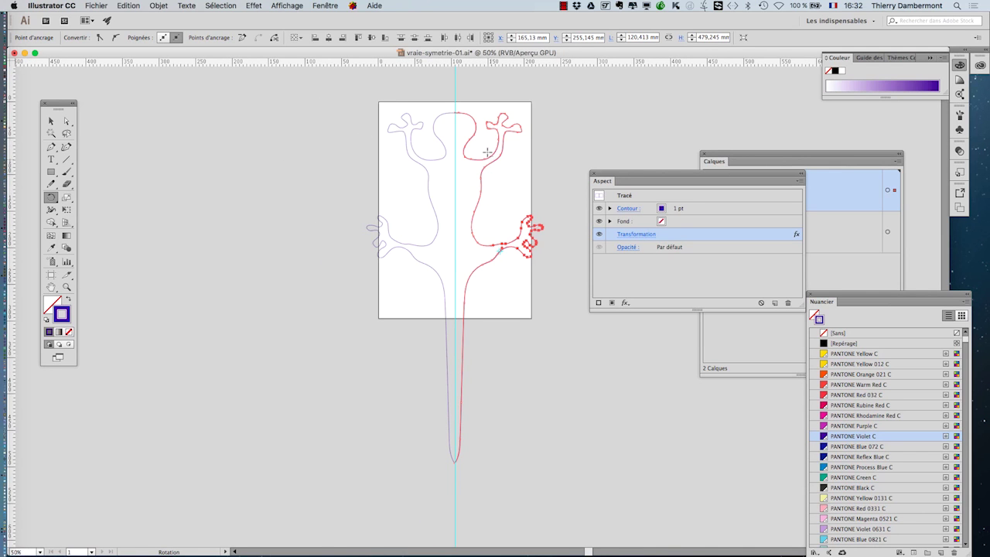
# Select the original front arm's anchor points directly and rotate them clockwise so the arm extends sideways from the body
pyautogui.scroll(3, 488, 153)
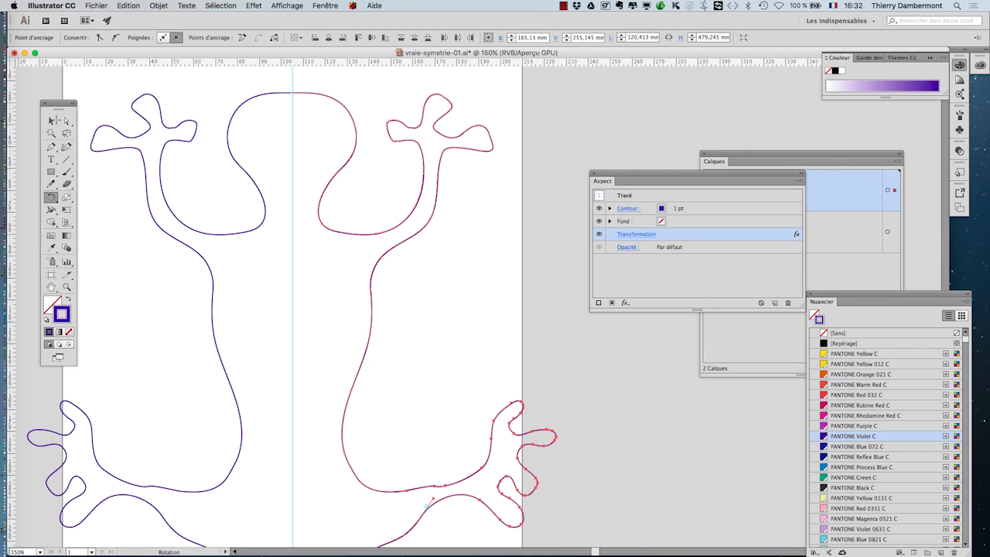
pyautogui.click(66, 121)
pyautogui.click(368, 83)
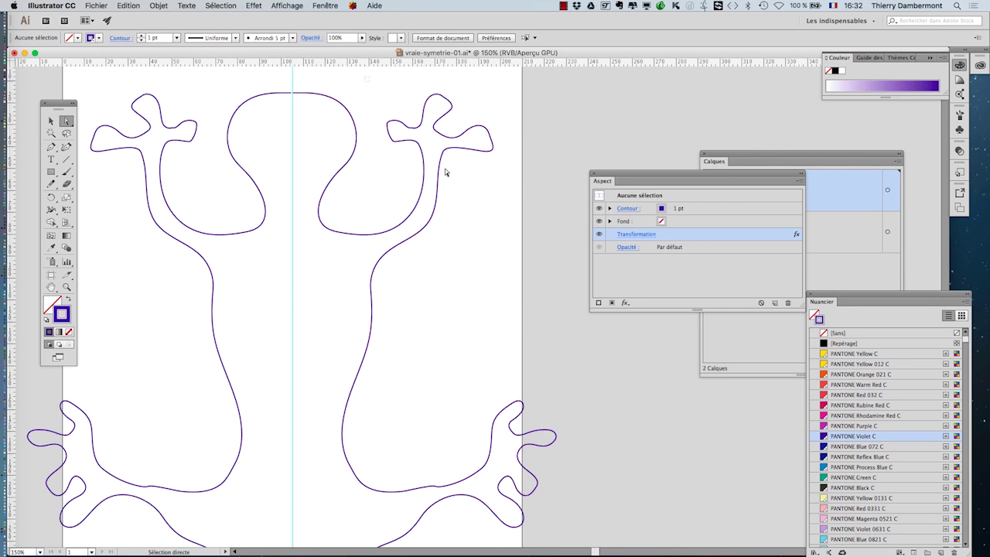
pyautogui.moveTo(445, 171); pyautogui.dragTo(513, 275)
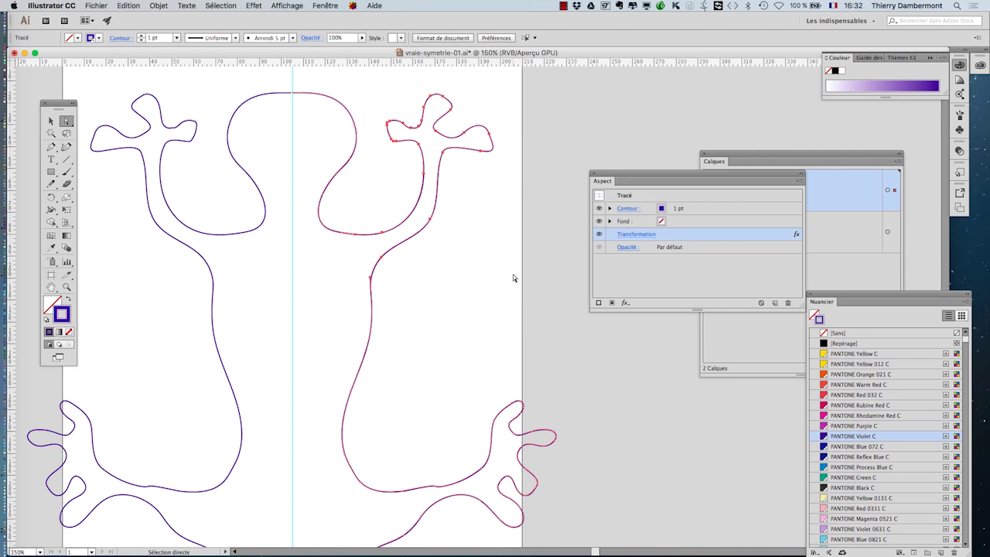
pyautogui.click(50, 198)
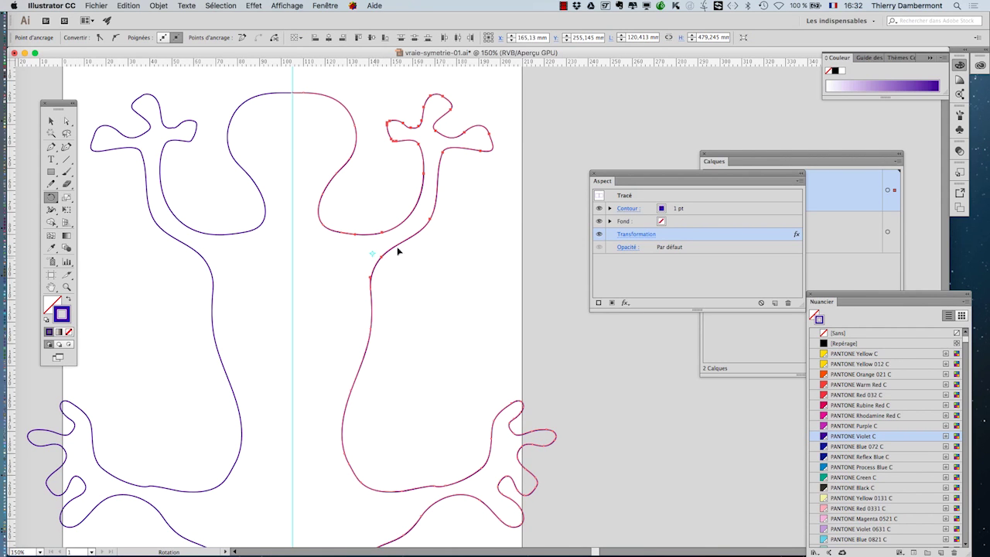
pyautogui.moveTo(516, 131); pyautogui.dragTo(544, 283)
pyautogui.scroll(-2, 544, 283)
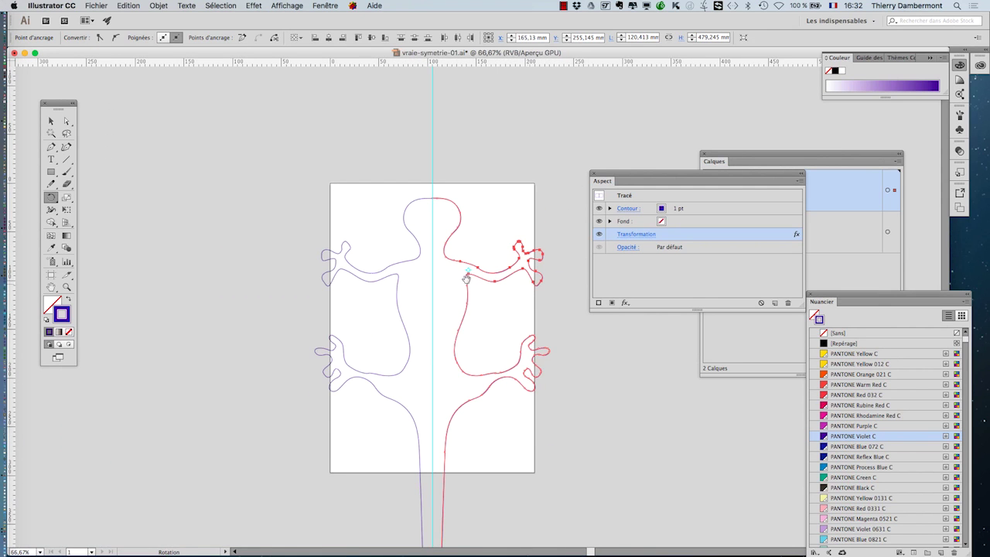
# Smooth the rotated hind leg with the Pencil tool by redrawing its upper contour and its lower contour up to the foot
pyautogui.scroll(-5, 425, 219)
pyautogui.scroll(2, 415, 226)
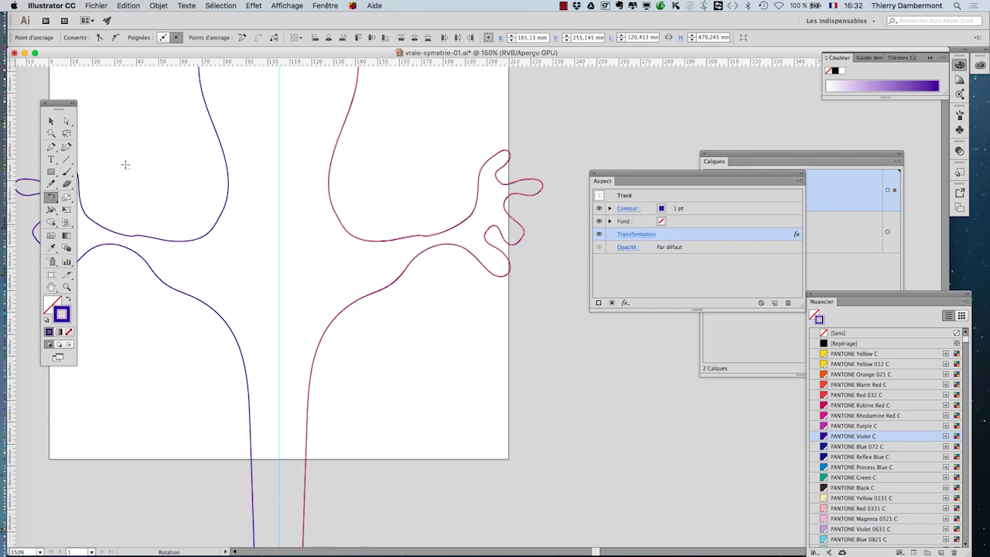
pyautogui.press('n')
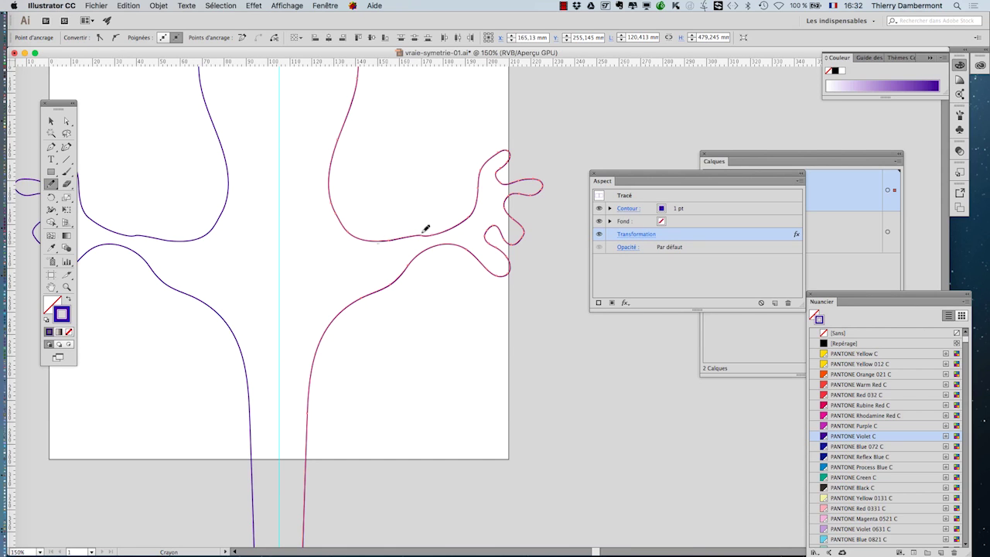
pyautogui.moveTo(425, 229); pyautogui.dragTo(481, 187)
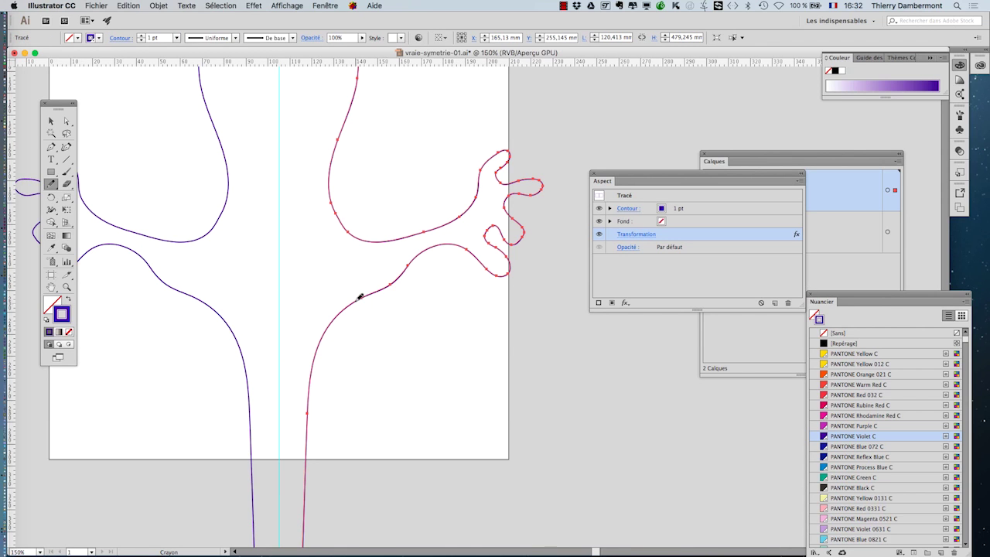
pyautogui.moveTo(360, 297)
pyautogui.mouseDown()
pyautogui.moveTo(444, 273)
pyautogui.moveTo(458, 252)
pyautogui.moveTo(489, 272)
pyautogui.mouseUp()
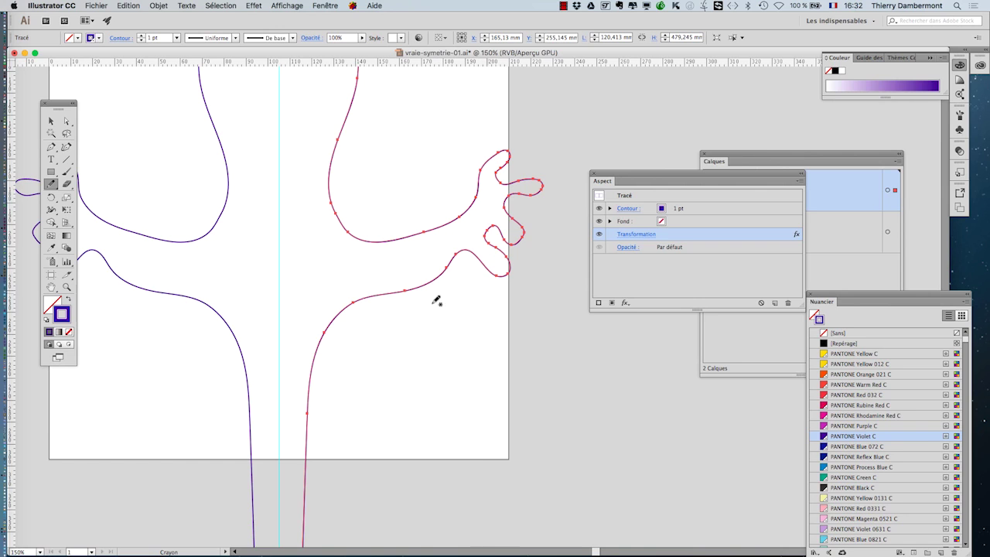
# Redraw the flank between arm and leg with a curved waist, and reshape the tail's side with a wide bulge using the Pencil
pyautogui.scroll(-2, 408, 292)
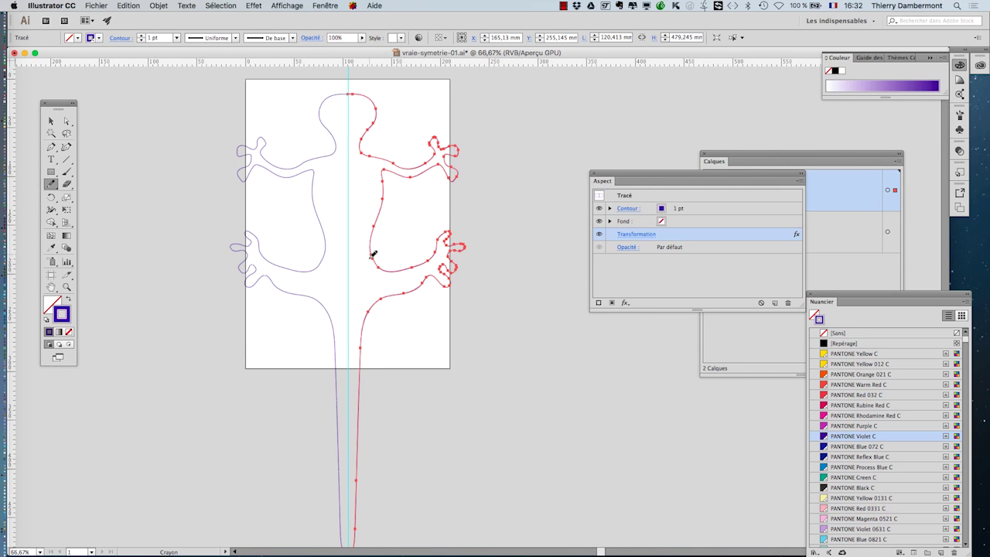
pyautogui.moveTo(384, 229)
pyautogui.mouseDown()
pyautogui.moveTo(387, 194)
pyautogui.moveTo(391, 166)
pyautogui.mouseUp()
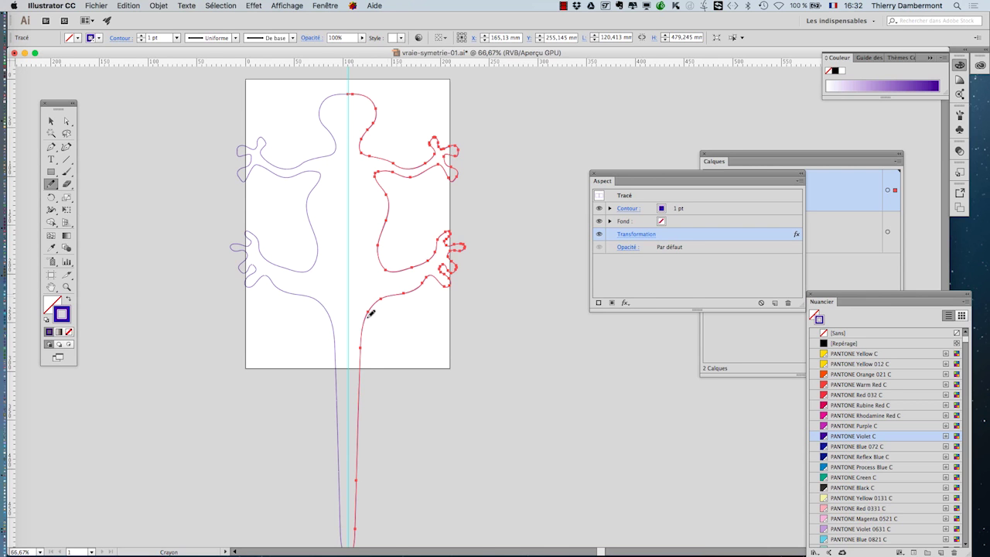
pyautogui.moveTo(371, 312)
pyautogui.mouseDown()
pyautogui.moveTo(380, 409)
pyautogui.moveTo(374, 482)
pyautogui.moveTo(358, 529)
pyautogui.mouseUp()
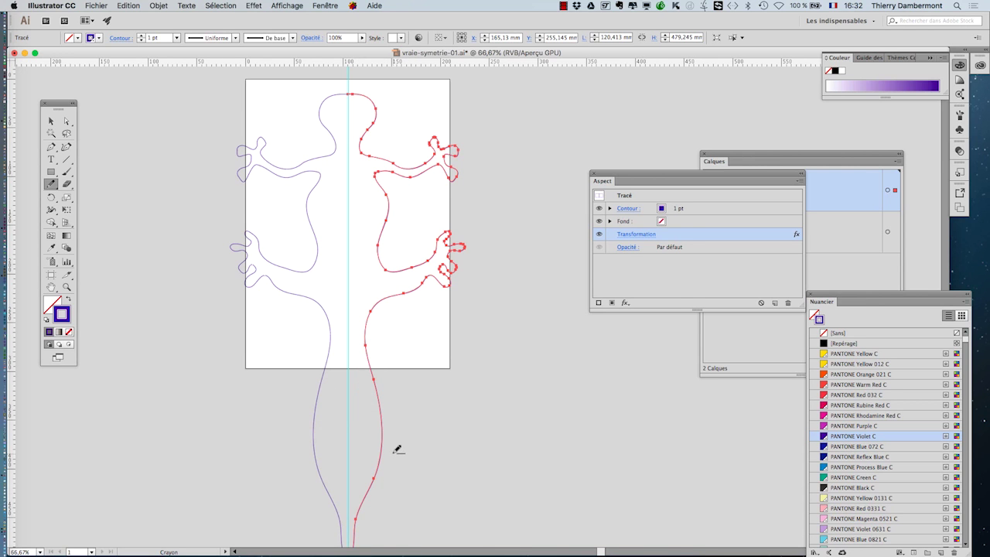
# Extend the head above the artboard with the Pencil, making the path about 527 mm high, and straighten the hind leg's lower contour
pyautogui.scroll(-2, 399, 441)
pyautogui.scroll(3, 371, 309)
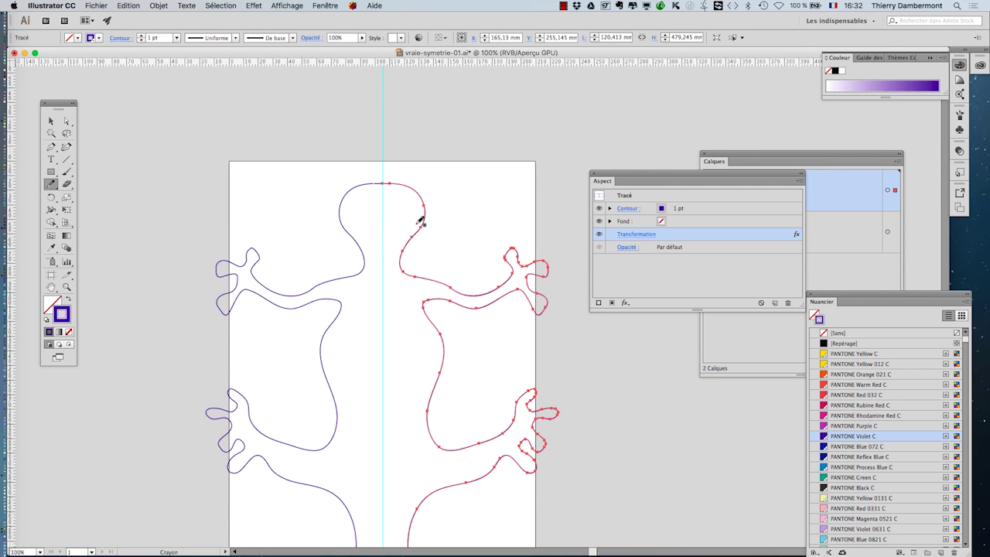
pyautogui.moveTo(426, 205)
pyautogui.mouseDown()
pyautogui.moveTo(407, 124)
pyautogui.moveTo(382, 112)
pyautogui.mouseUp()
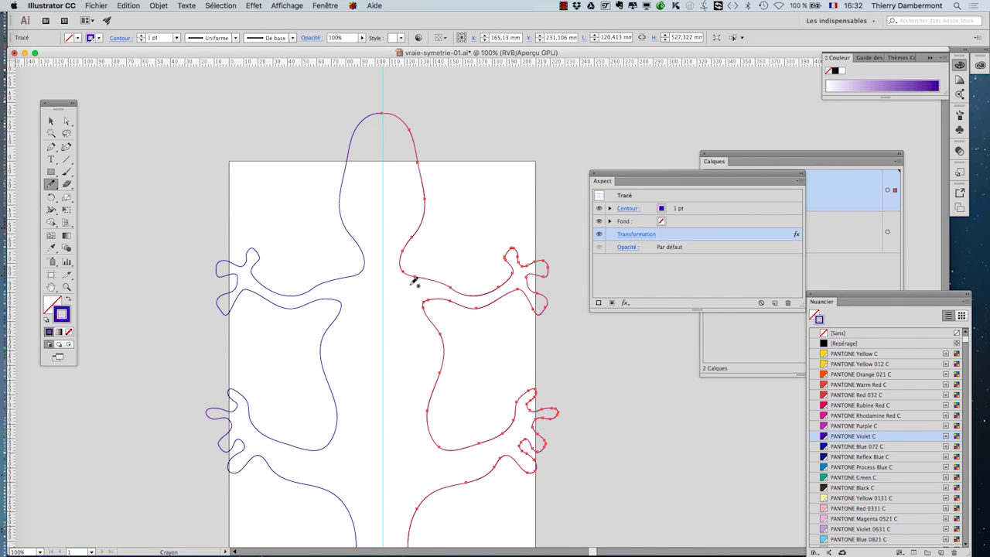
pyautogui.scroll(-2, 416, 274)
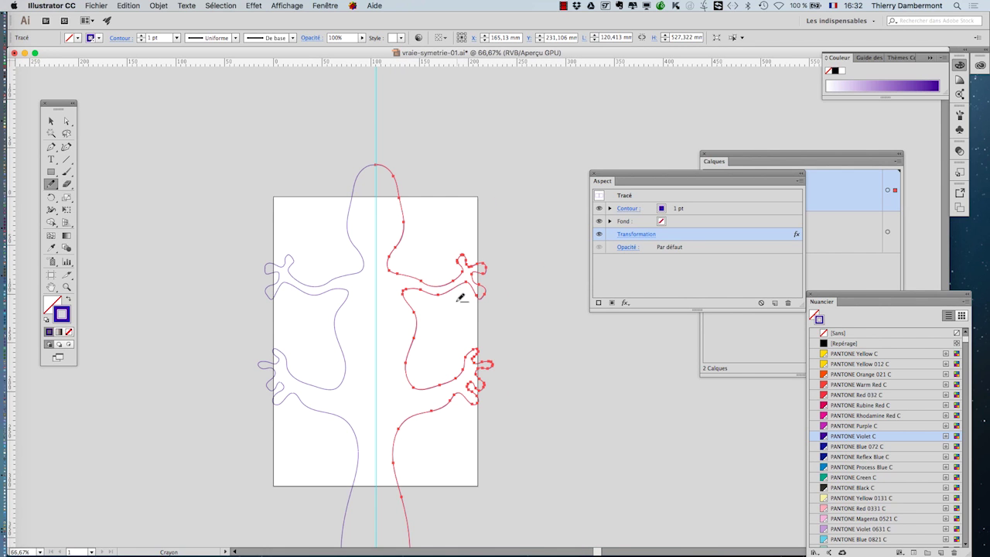
pyautogui.moveTo(435, 396); pyautogui.dragTo(461, 390)
# Select the lowest toe's segment on the original hind foot and delete two anchor points at its tip with the Pen tool
pyautogui.scroll(1, 467, 387)
pyautogui.scroll(2, 467, 385)
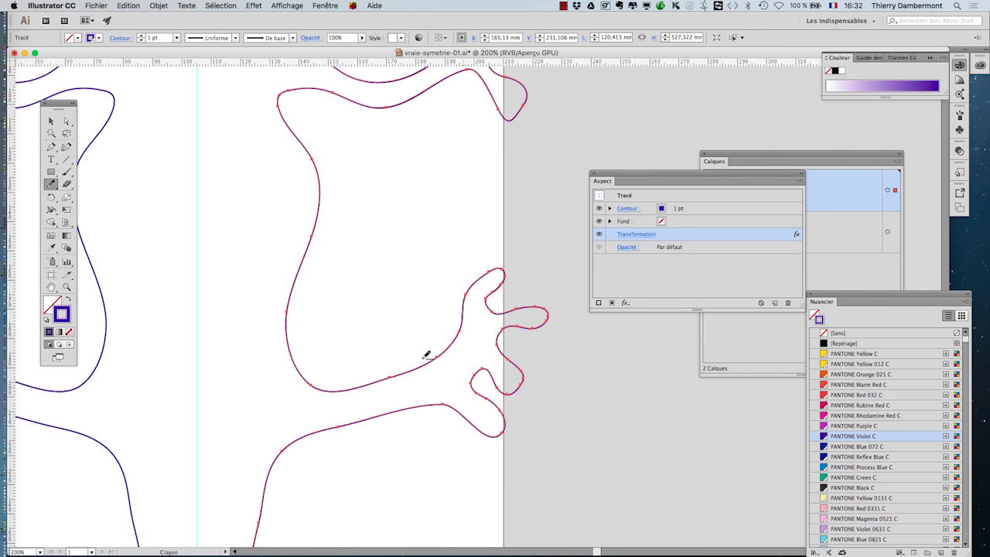
pyautogui.click(67, 121)
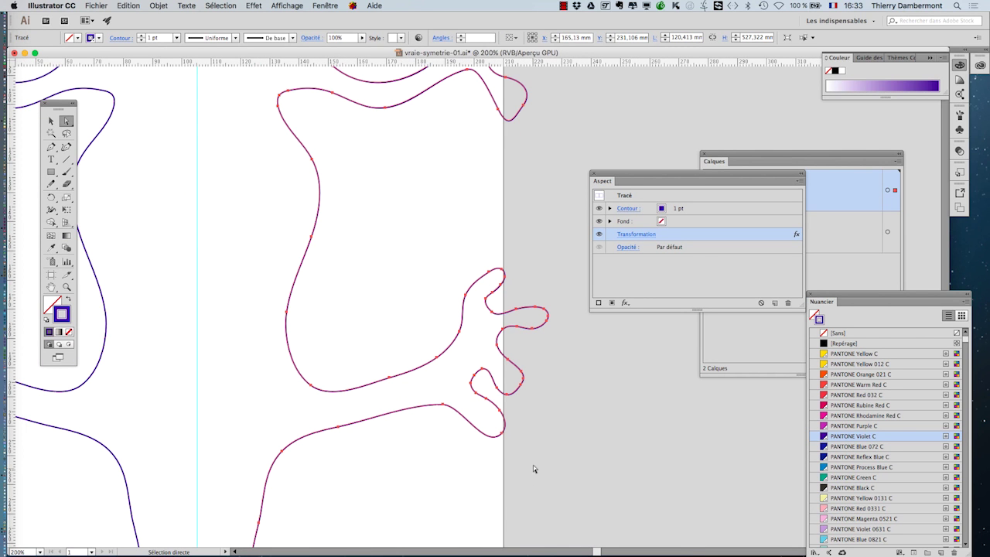
pyautogui.scroll(1, 507, 442)
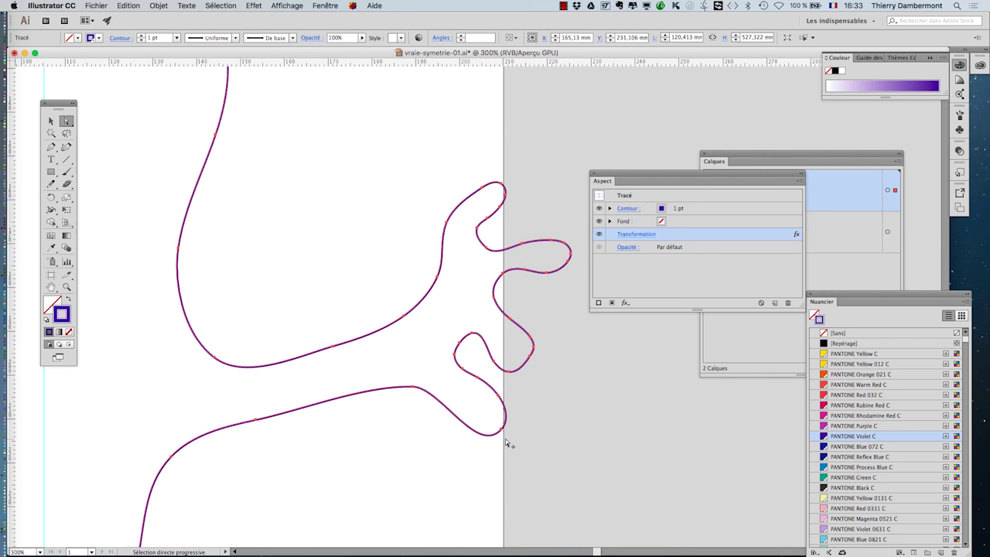
pyautogui.click(543, 425)
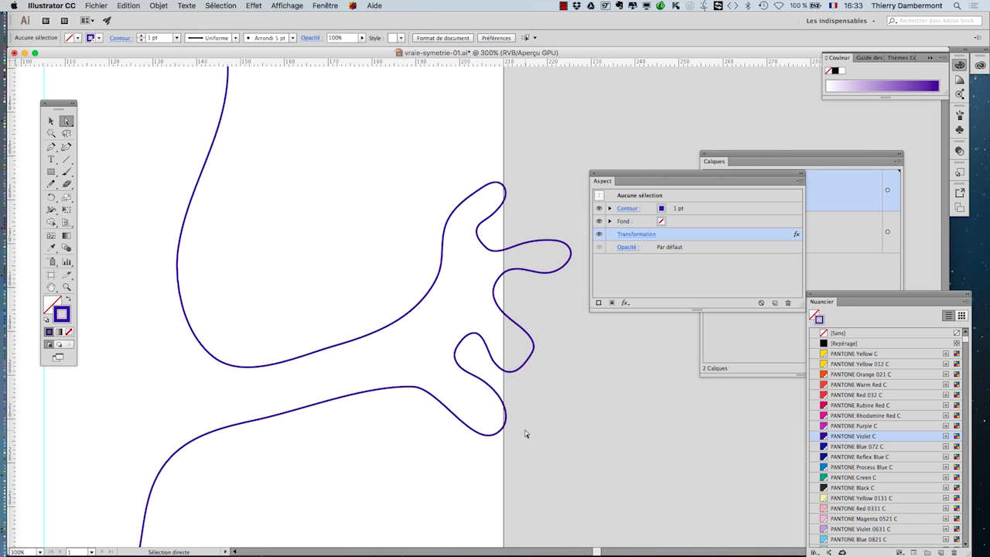
pyautogui.moveTo(384, 355); pyautogui.dragTo(338, 290)
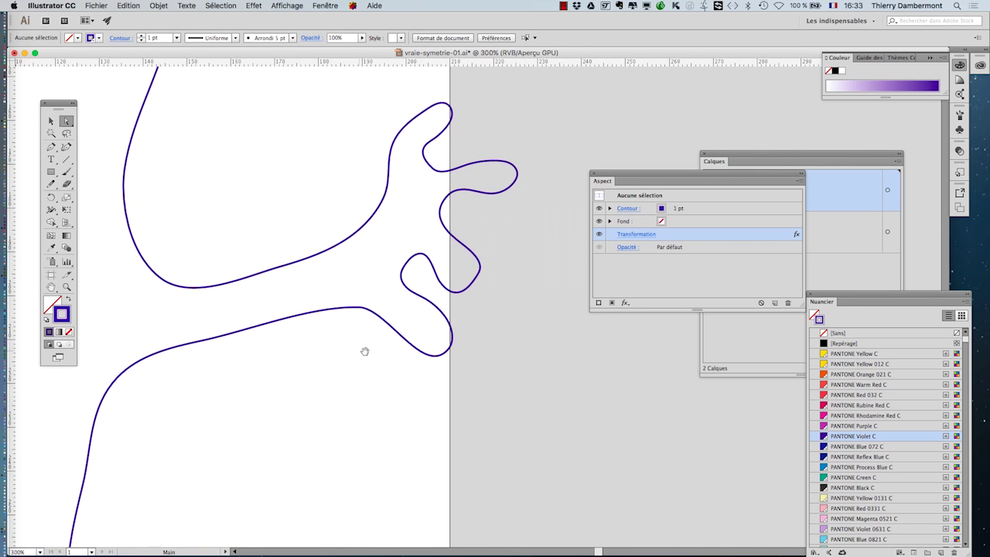
pyautogui.click(374, 314)
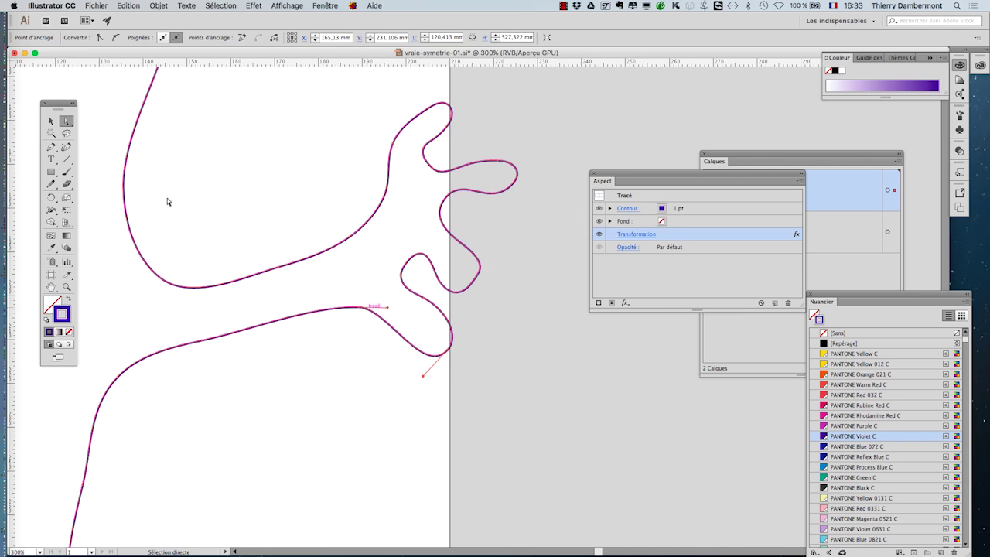
pyautogui.click(50, 148)
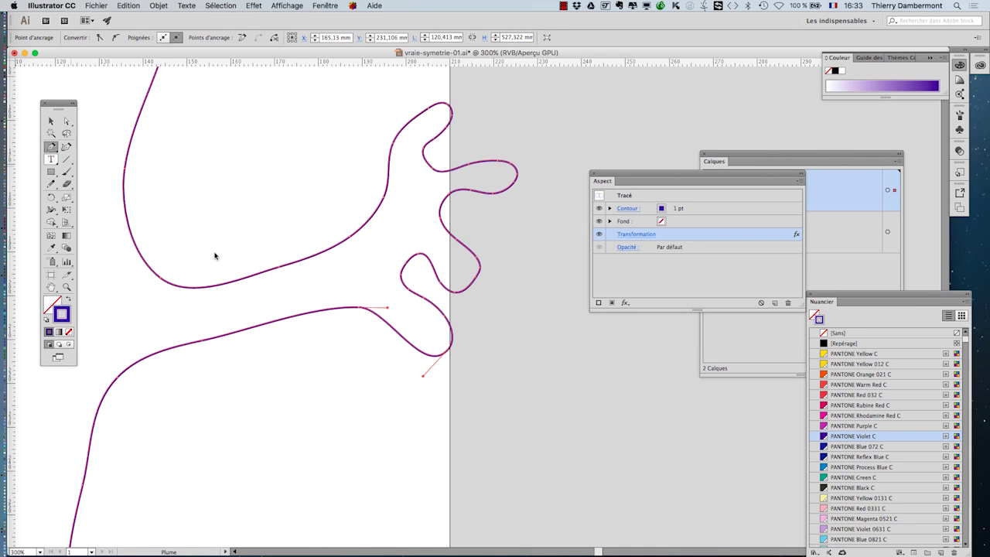
pyautogui.scroll(2, 460, 358)
pyautogui.scroll(2, 459, 359)
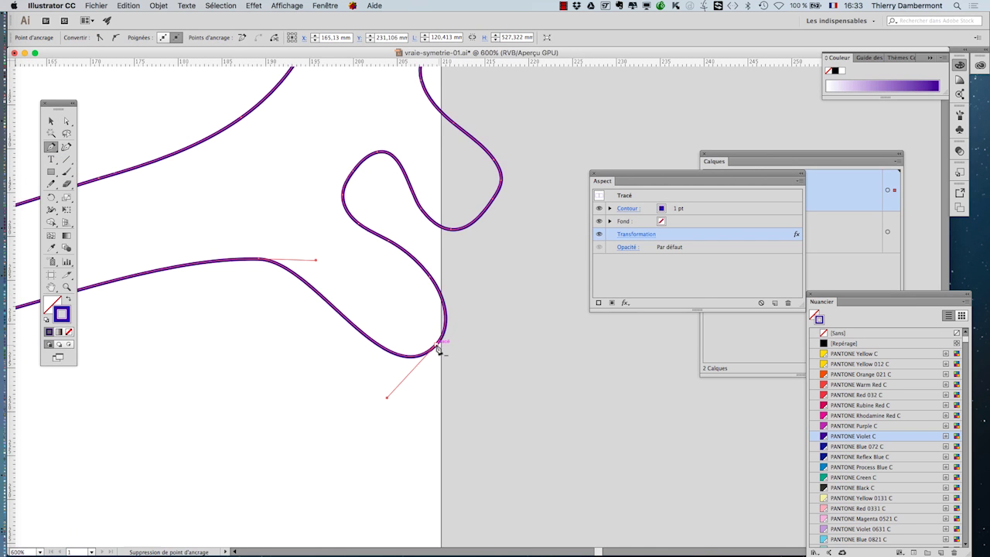
pyautogui.click(438, 350)
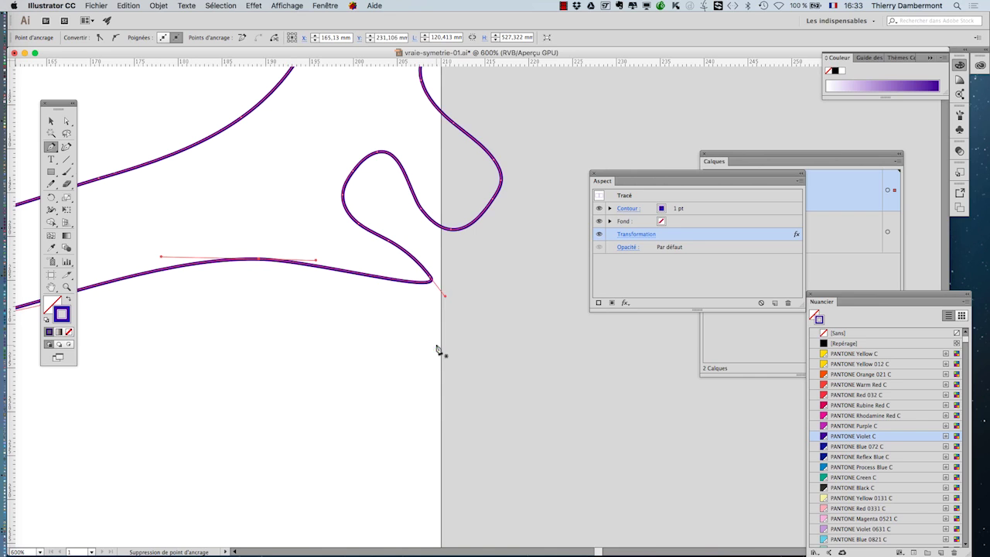
pyautogui.click(430, 279)
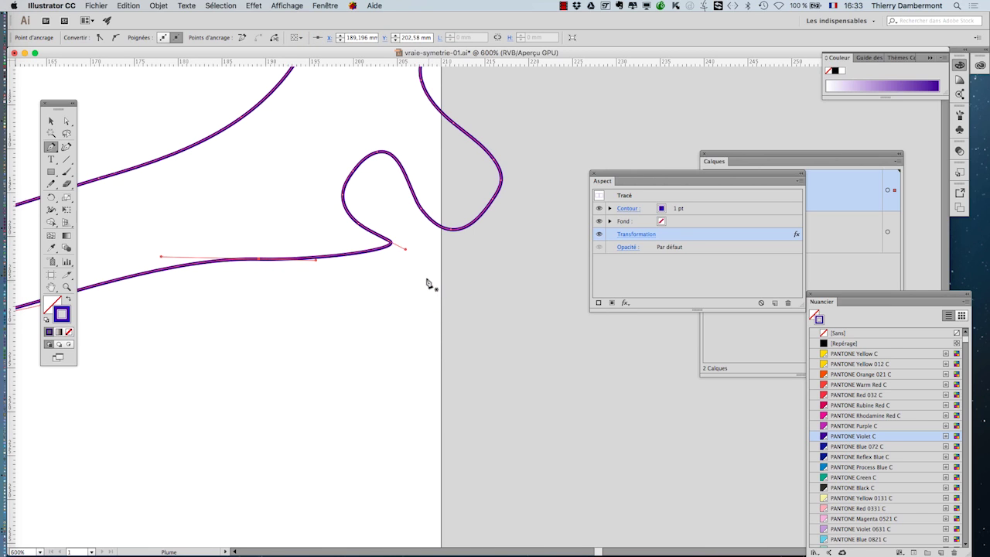
# Delete two more anchor points at the tip of the lowest toe on the hind foot
pyautogui.click(392, 246)
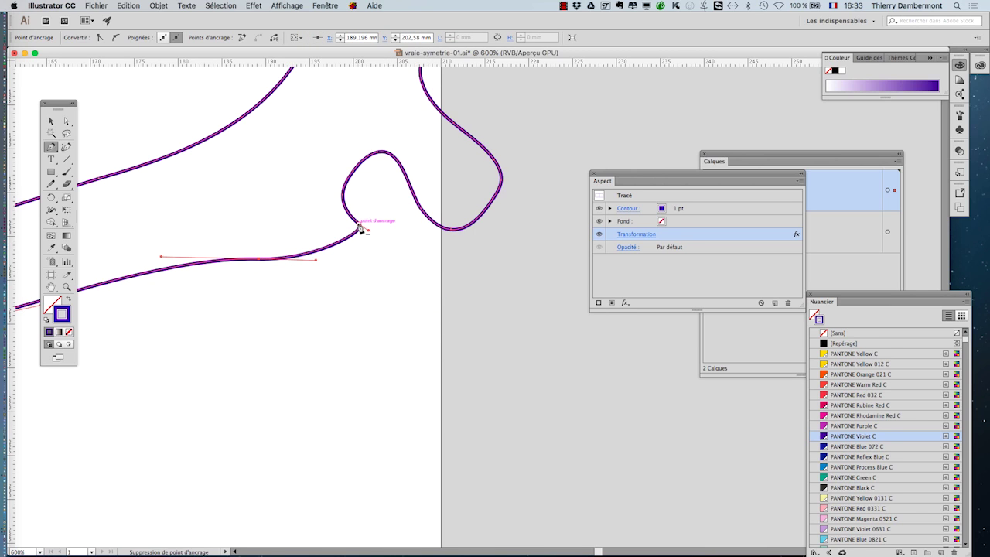
pyautogui.click(361, 227)
pyautogui.scroll(-2, 368, 256)
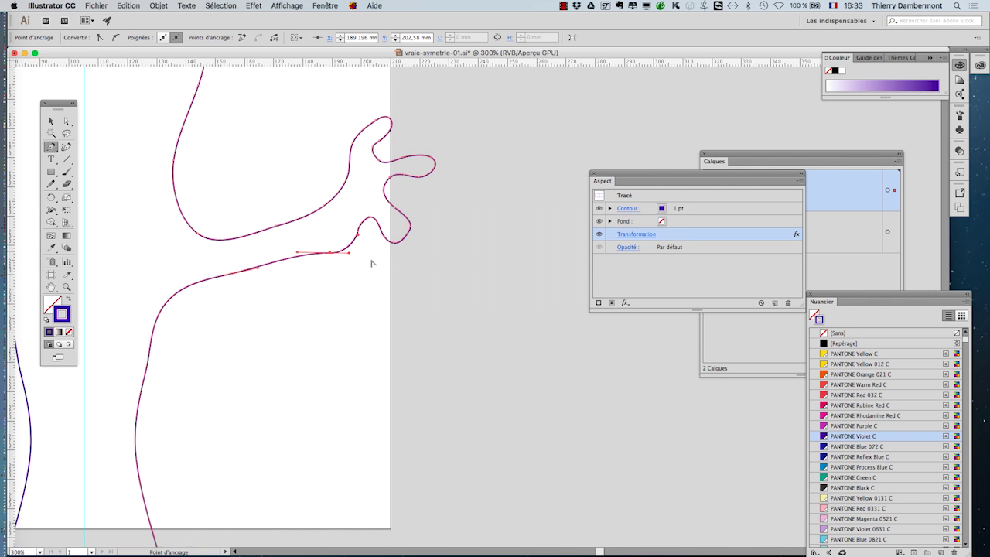
# Redraw the hind leg's lower contour into the foot with the Pencil, and reshape the foot's uppermost toe to point upward
pyautogui.click(67, 121)
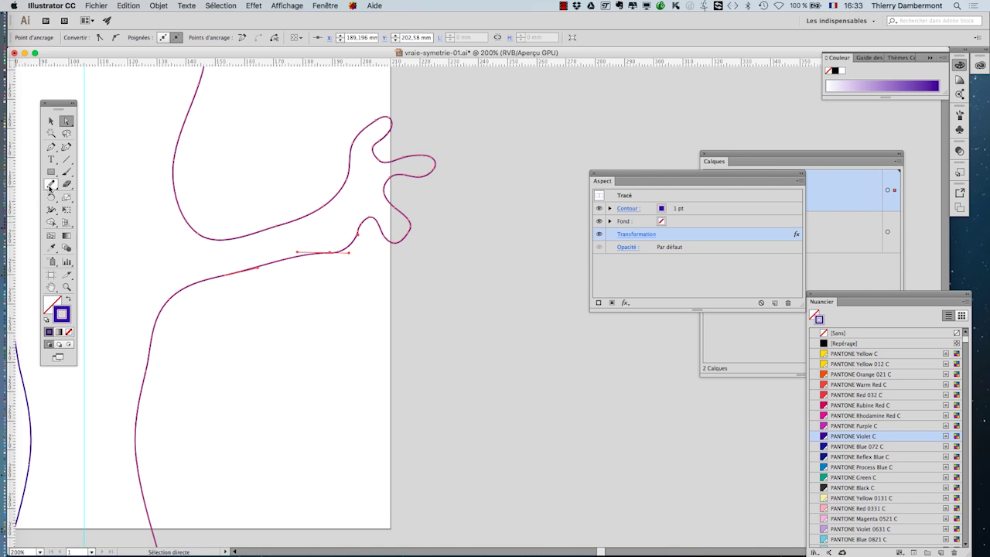
pyautogui.click(51, 184)
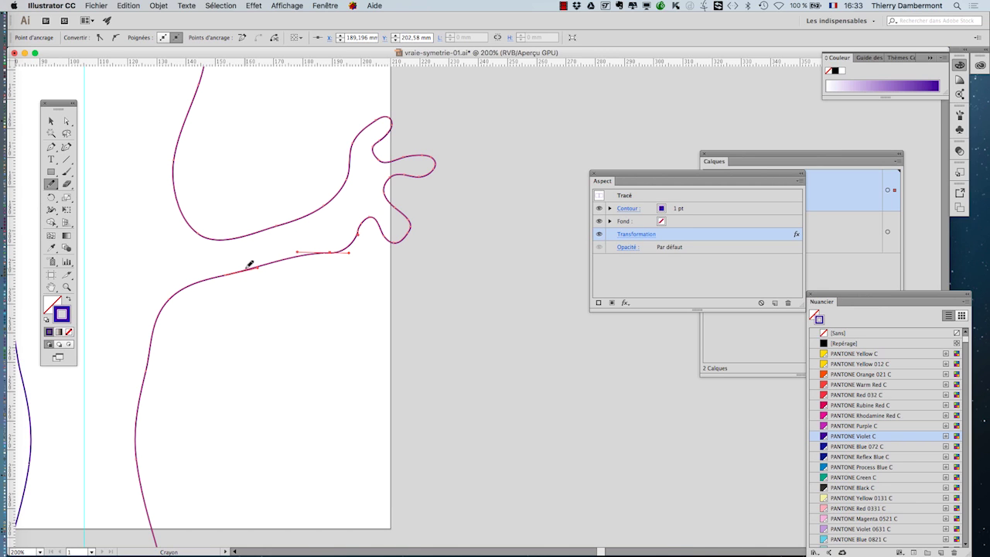
pyautogui.moveTo(249, 265)
pyautogui.mouseDown()
pyautogui.moveTo(370, 206)
pyautogui.moveTo(382, 224)
pyautogui.mouseUp()
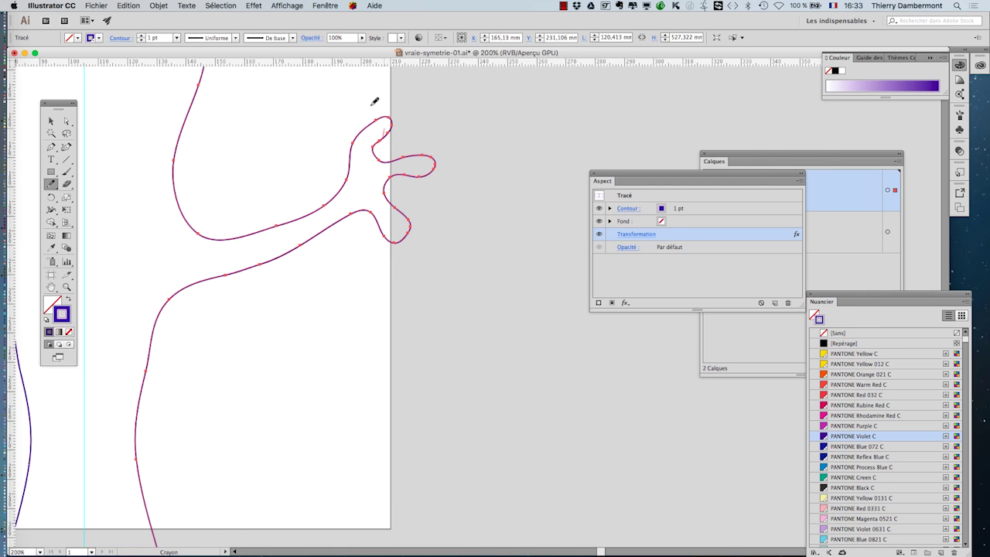
pyautogui.moveTo(374, 102); pyautogui.dragTo(358, 148)
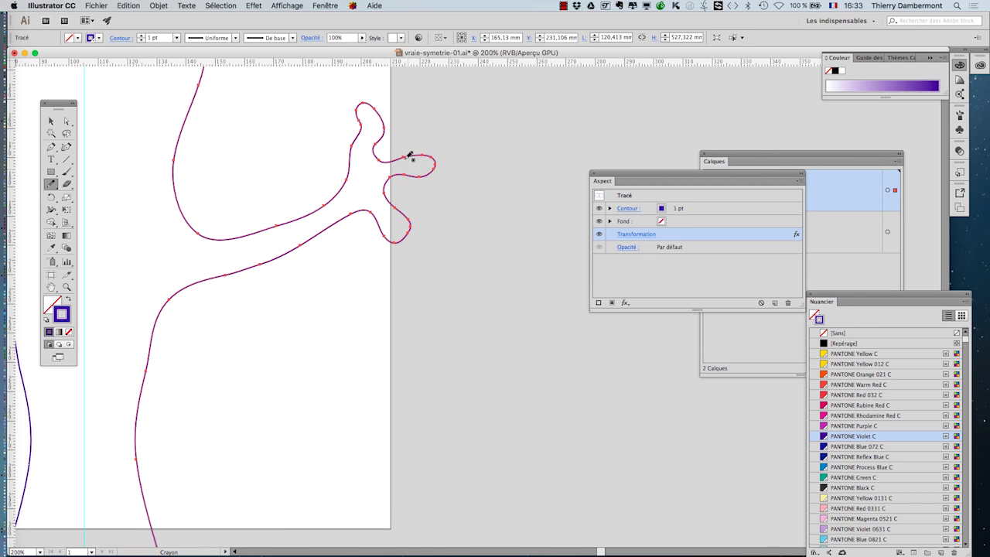
# Extend the tail downward with the Pencil into a wide rounded bulb ending on the central guide, making the path about 663 mm high
pyautogui.scroll(-2, 374, 236)
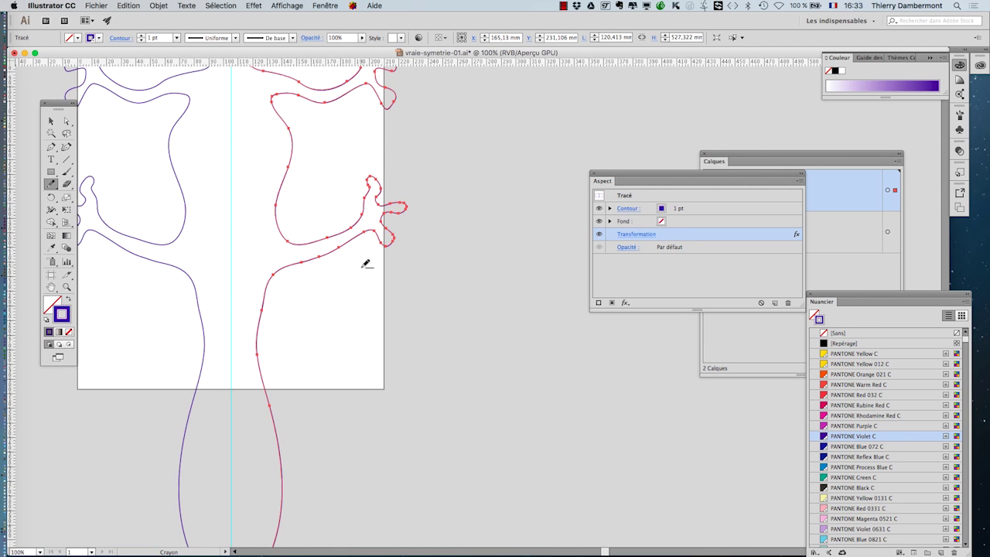
pyautogui.scroll(-1, 366, 263)
pyautogui.moveTo(305, 269); pyautogui.dragTo(393, 254)
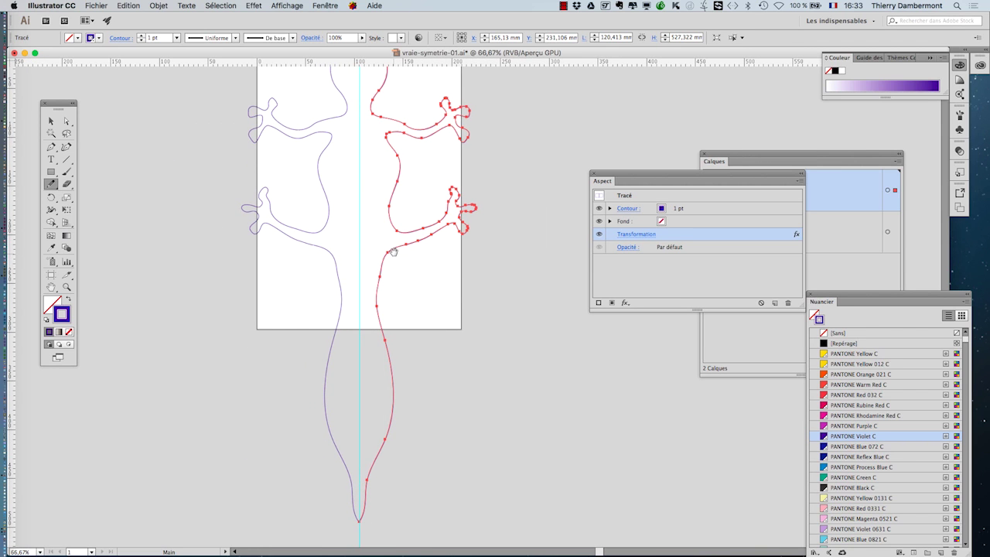
pyautogui.scroll(-1, 415, 253)
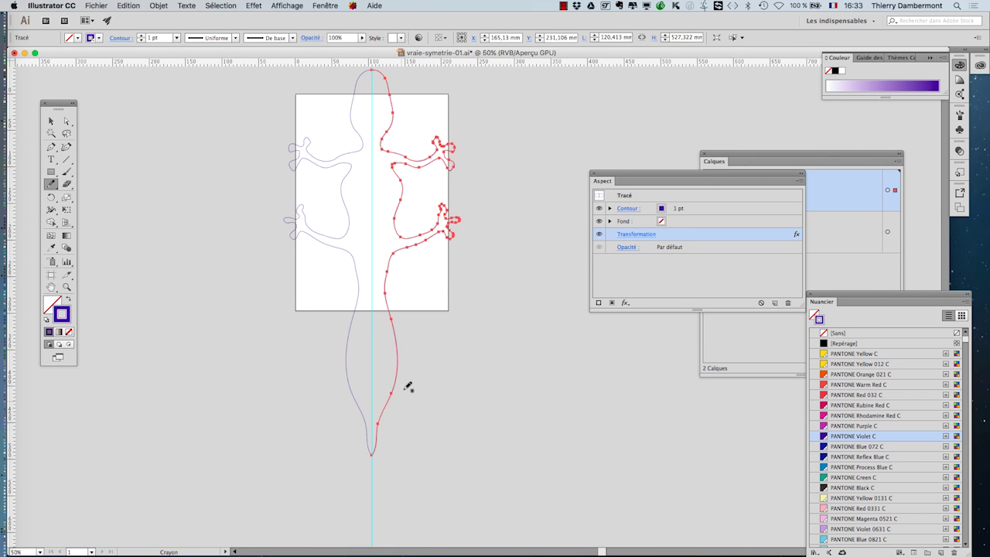
pyautogui.scroll(-5, 397, 239)
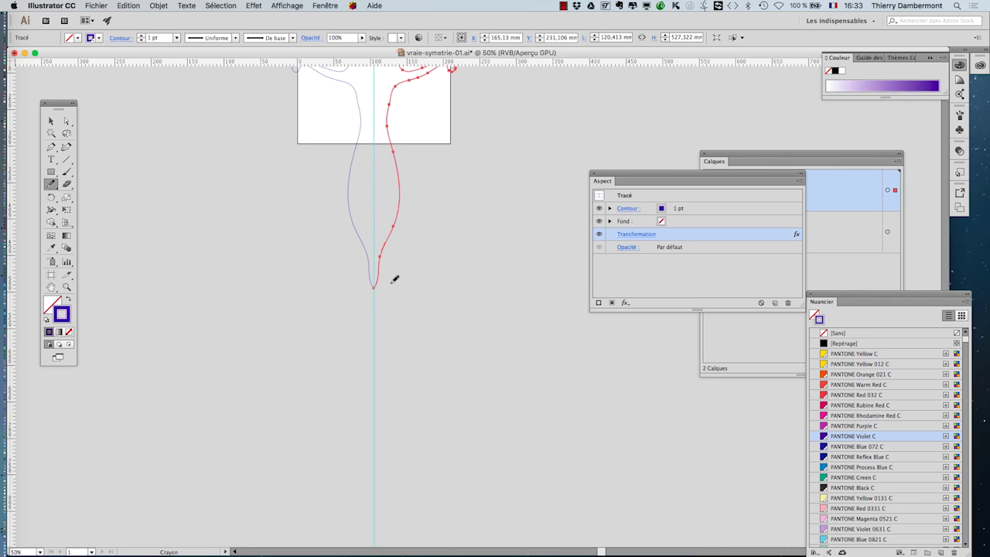
pyautogui.moveTo(380, 256)
pyautogui.mouseDown()
pyautogui.moveTo(417, 376)
pyautogui.moveTo(376, 386)
pyautogui.mouseUp()
pyautogui.scroll(3, 433, 337)
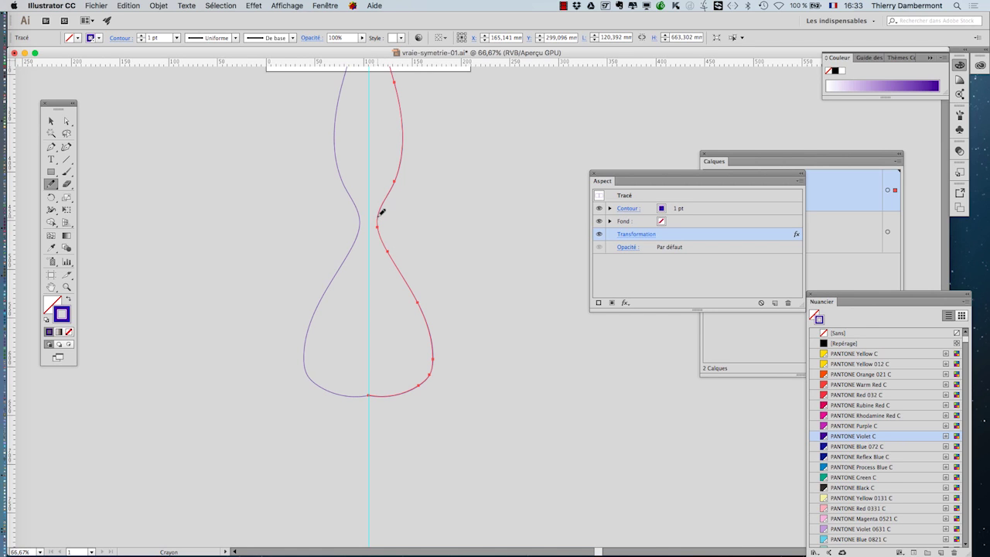
# Try redrawing the tail's bulb with the Pencil so that it crosses the central guide, and undo the redraw
pyautogui.moveTo(387, 252)
pyautogui.mouseDown()
pyautogui.moveTo(417, 280)
pyautogui.moveTo(418, 309)
pyautogui.mouseUp()
pyautogui.moveTo(315, 330); pyautogui.dragTo(316, 331)
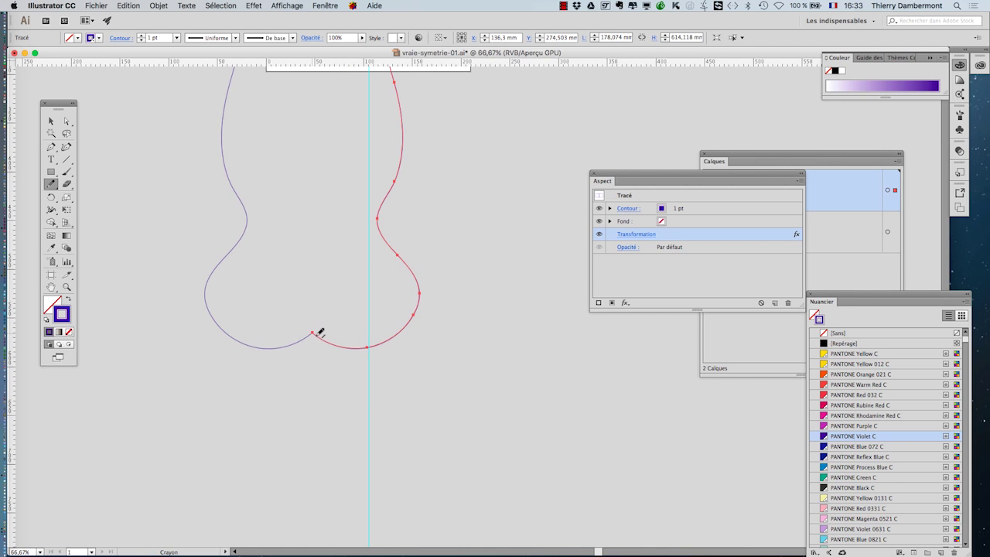
pyautogui.scroll(-1, 335, 274)
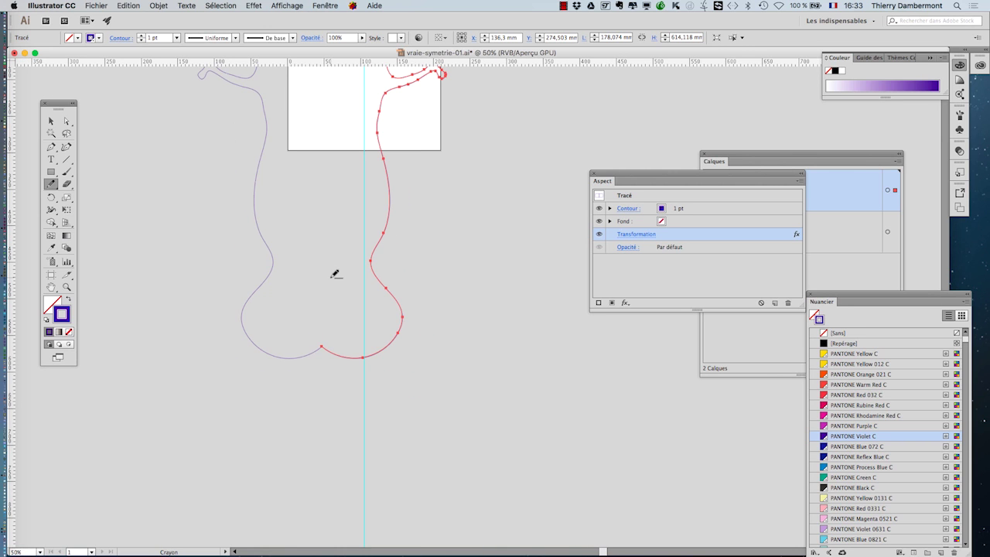
pyautogui.hotkey('ctrl', 'z')
pyautogui.scroll(1, 380, 281)
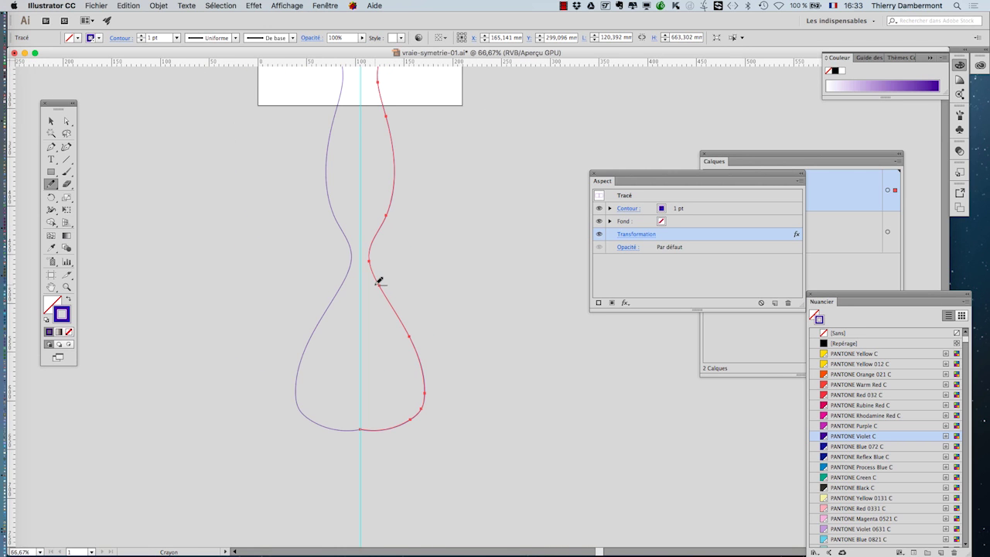
pyautogui.hotkey('ctrl', 'shift', 'z')
pyautogui.scroll(-3, 380, 281)
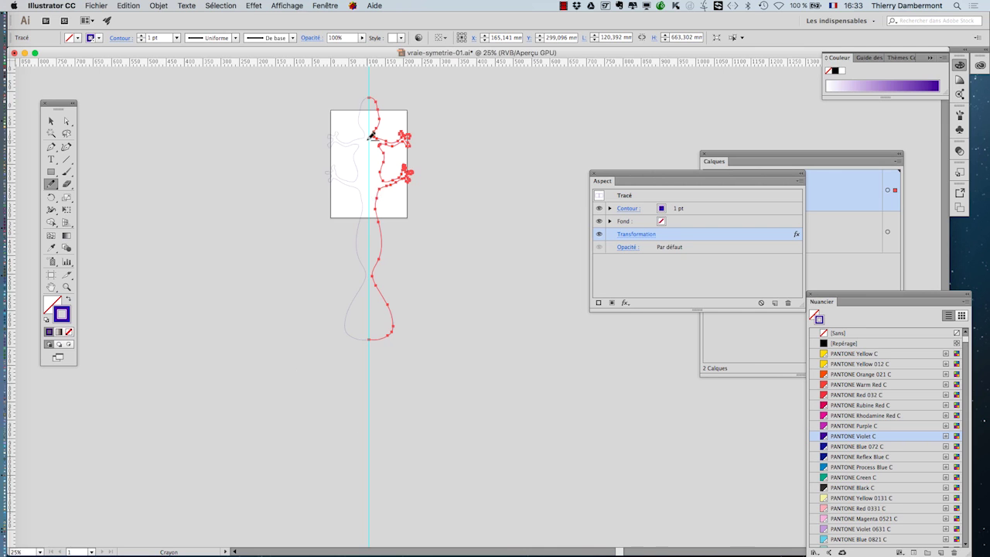
# Redraw the head's upper contour slightly lower with the Pencil, ending on the central guide above the artboard
pyautogui.scroll(2, 371, 137)
pyautogui.moveTo(372, 244); pyautogui.dragTo(362, 376)
pyautogui.scroll(2, 377, 239)
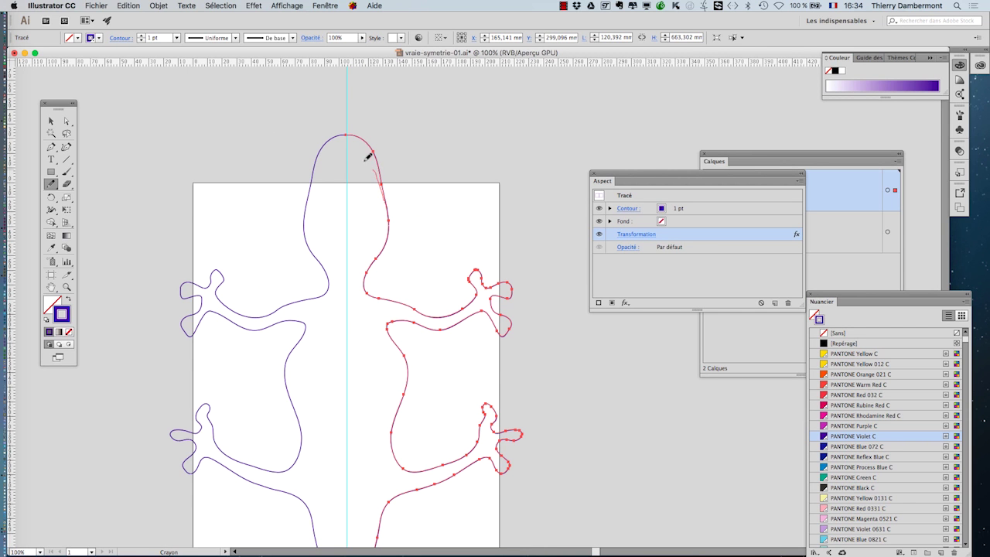
pyautogui.moveTo(351, 153); pyautogui.dragTo(347, 154)
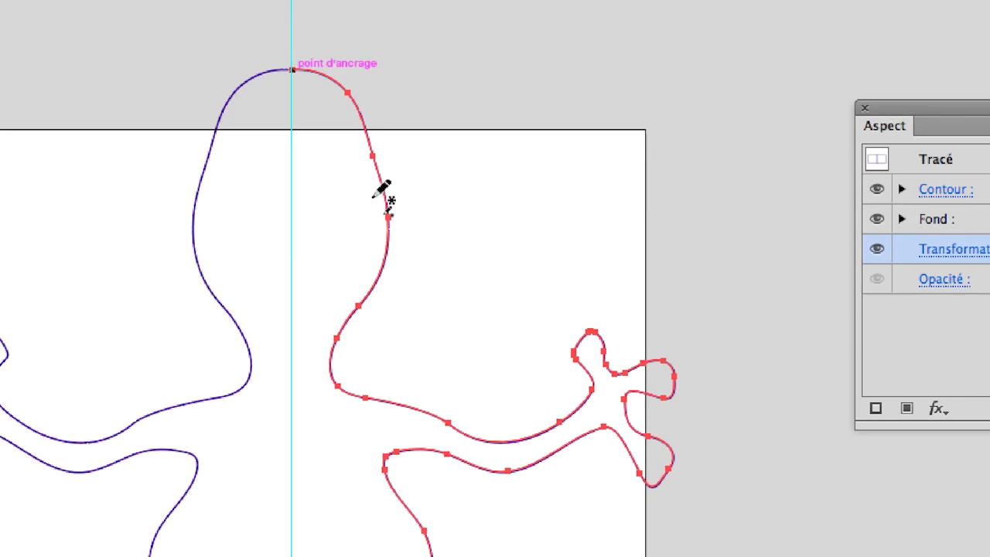
# Try redrawing the top of the head with the Pencil far across the central guide, and undo the redraw
pyautogui.moveTo(447, 298); pyautogui.dragTo(375, 108)
pyautogui.moveTo(360, 141)
pyautogui.mouseDown()
pyautogui.moveTo(291, 129)
pyautogui.moveTo(171, 146)
pyautogui.mouseUp()
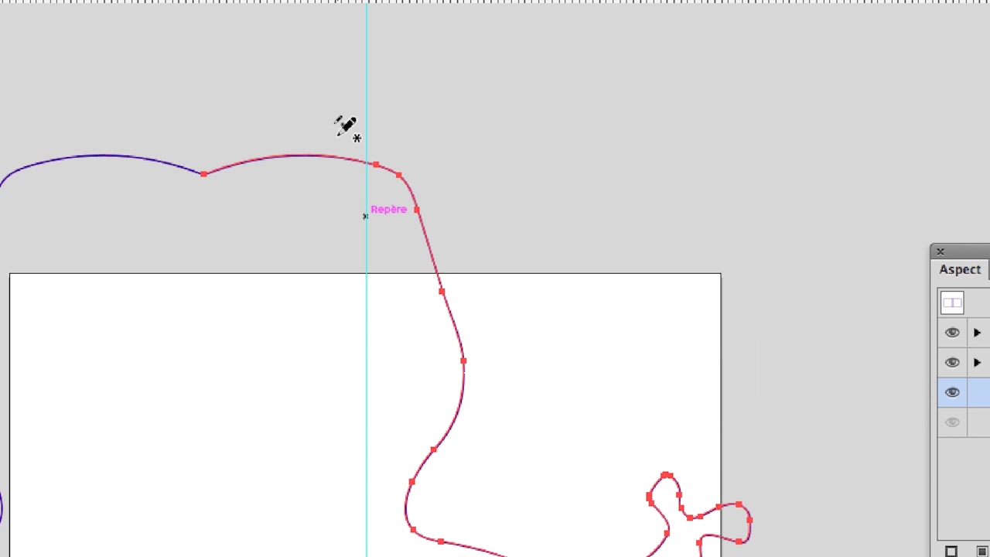
pyautogui.press('super+z')
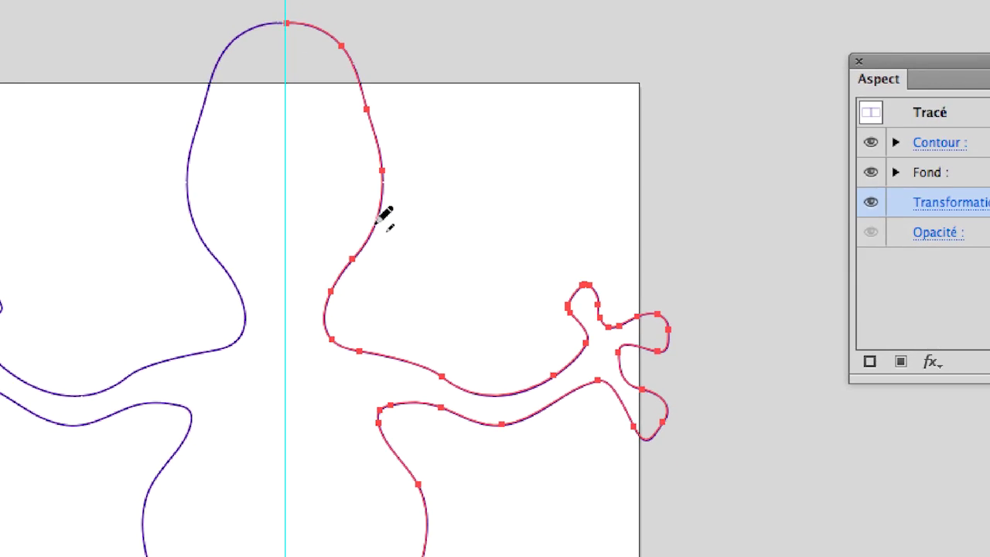
# Redraw the head with the Pencil as a round dome, a tall dome, a pointed tip and finally a narrow rounded snout ending on the guide
pyautogui.moveTo(381, 193)
pyautogui.mouseDown()
pyautogui.moveTo(351, 128)
pyautogui.moveTo(294, 115)
pyautogui.mouseUp()
pyautogui.moveTo(352, 188); pyautogui.dragTo(354, 186)
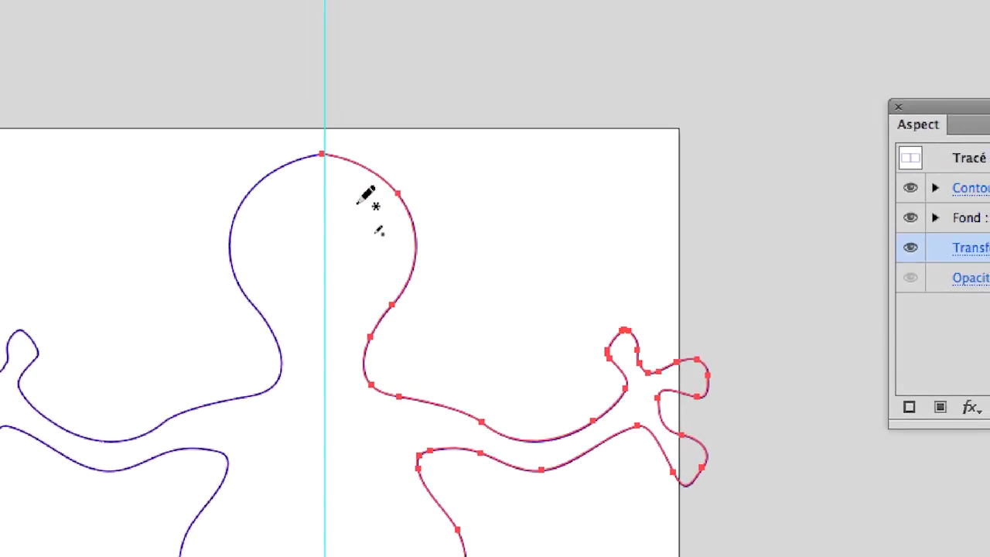
pyautogui.moveTo(377, 220)
pyautogui.mouseDown()
pyautogui.moveTo(385, 146)
pyautogui.moveTo(356, 13)
pyautogui.mouseUp()
pyautogui.moveTo(367, 158)
pyautogui.mouseDown()
pyautogui.moveTo(327, 123)
pyautogui.moveTo(348, 142)
pyautogui.mouseUp()
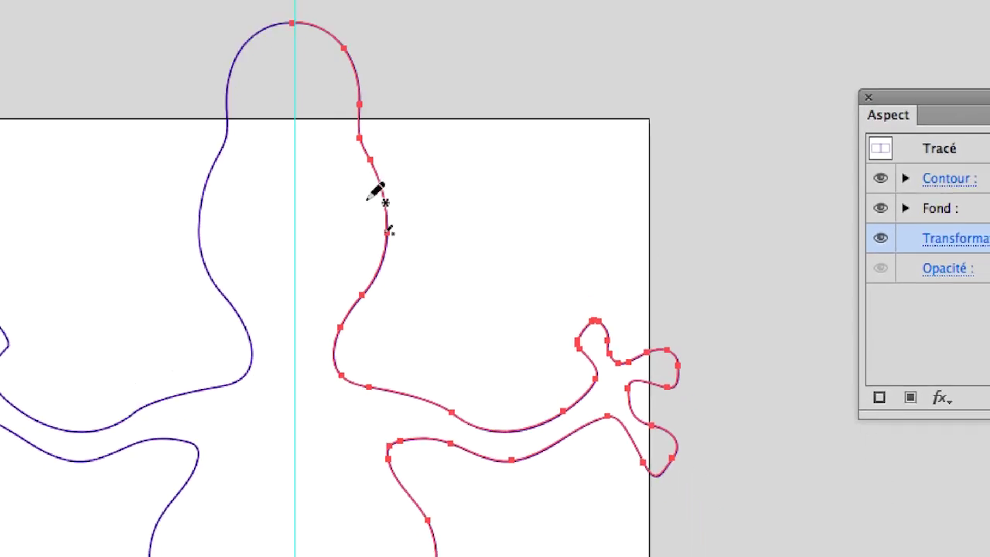
pyautogui.moveTo(374, 207); pyautogui.dragTo(345, 139)
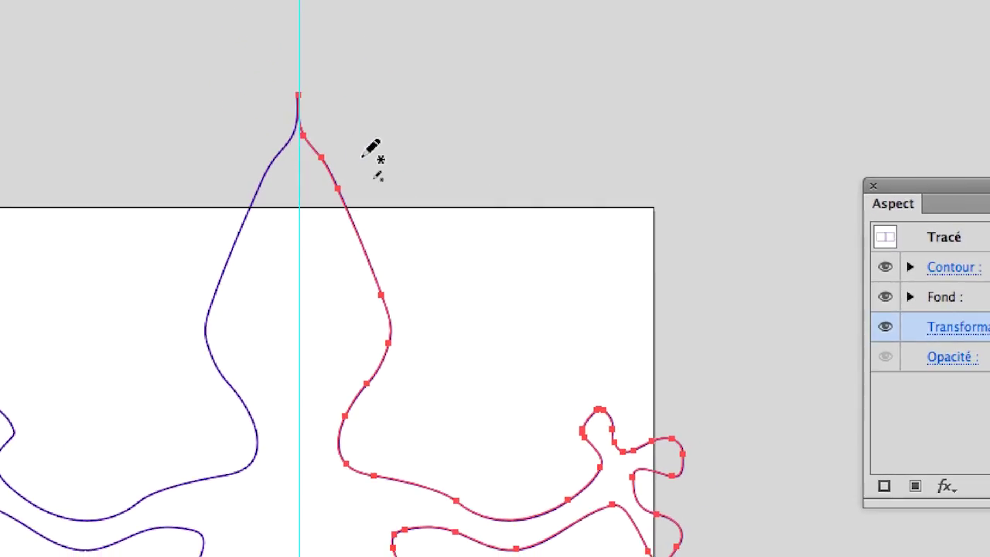
pyautogui.moveTo(373, 209)
pyautogui.mouseDown()
pyautogui.moveTo(363, 189)
pyautogui.moveTo(344, 198)
pyautogui.moveTo(380, 200)
pyautogui.moveTo(356, 158)
pyautogui.moveTo(345, 158)
pyautogui.mouseUp()
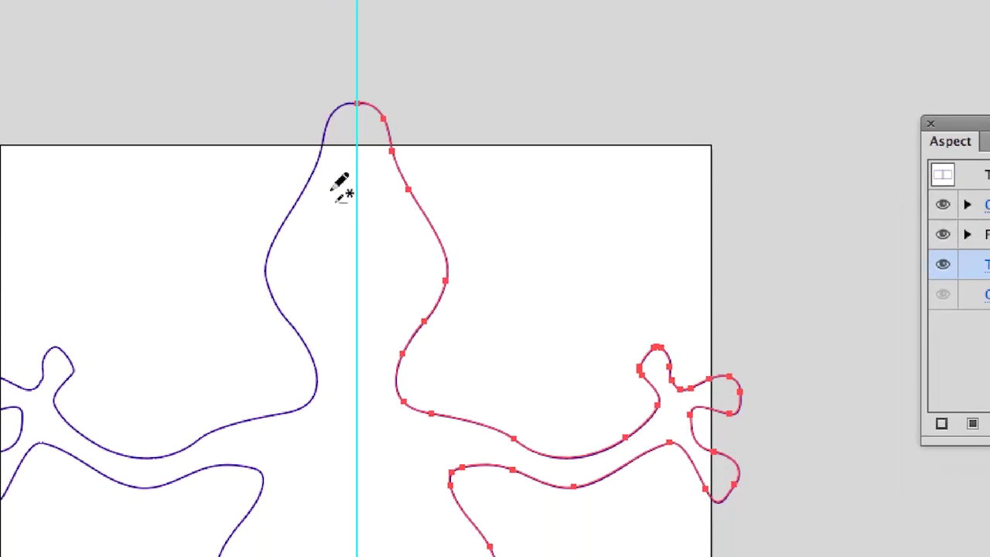
pyautogui.scroll(-3, 332, 191)
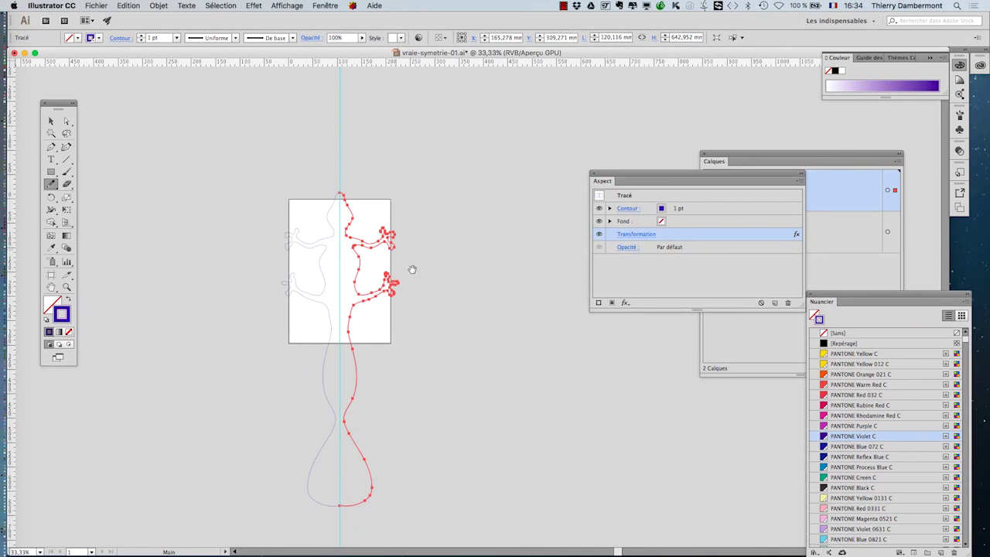
pyautogui.moveTo(404, 177); pyautogui.dragTo(409, 130)
pyautogui.moveTo(409, 212); pyautogui.dragTo(404, 173)
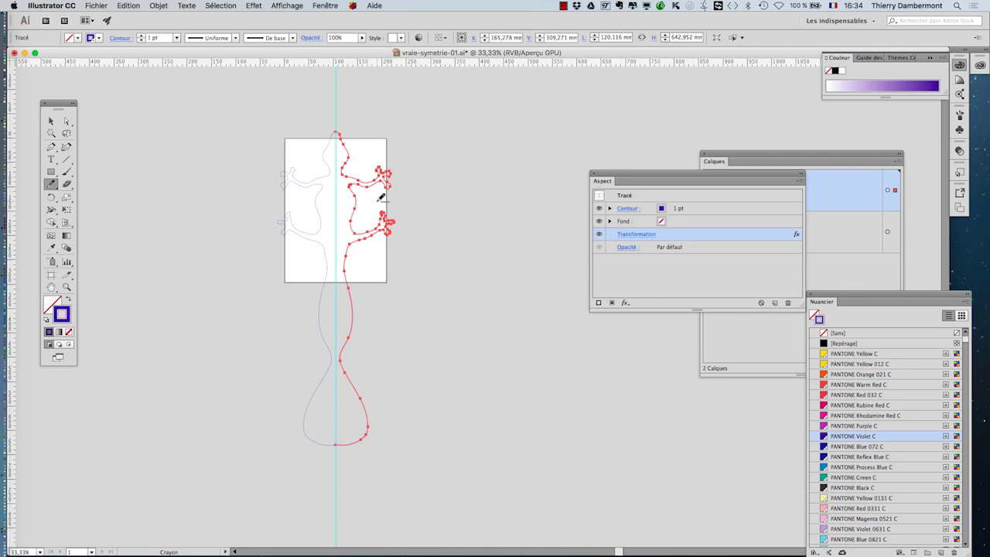
pyautogui.scroll(2, 379, 201)
pyautogui.scroll(-1, 368, 217)
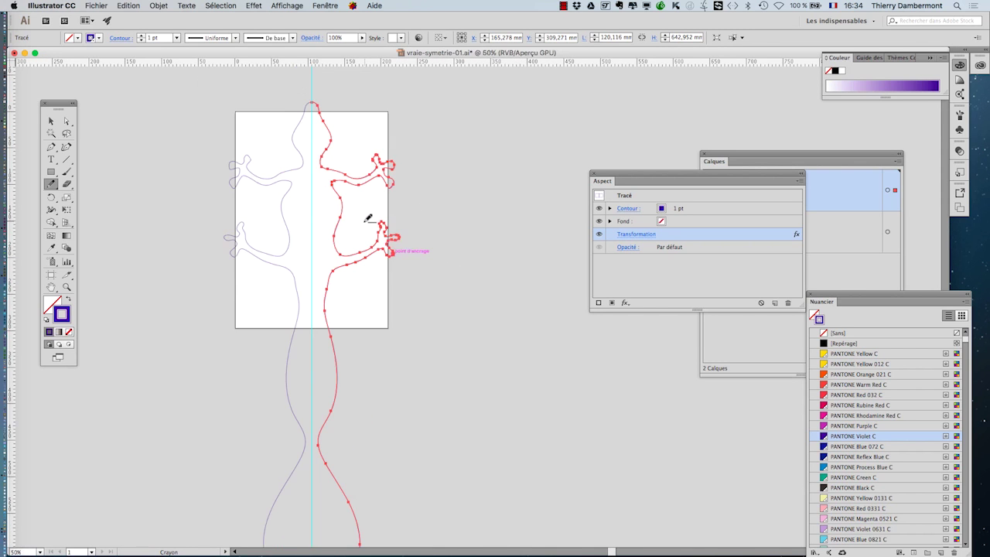
pyautogui.moveTo(368, 222)
pyautogui.mouseDown()
pyautogui.moveTo(376, 303)
pyautogui.moveTo(309, 314)
pyautogui.mouseUp()
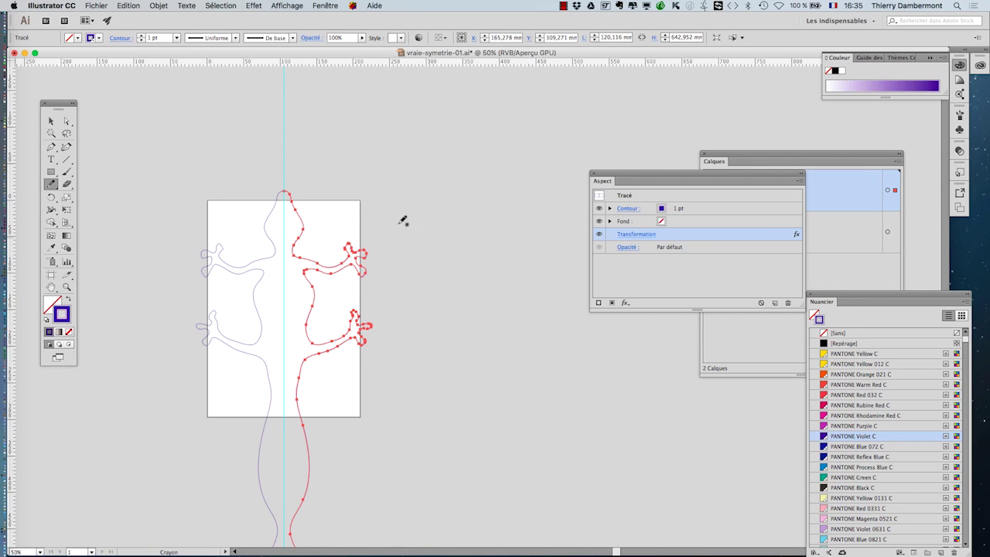
# Save the document under the new name vraie-symetrie-02.ai, accepting the Illustrator CC save options
pyautogui.press('super')
pyautogui.click(94, 5)
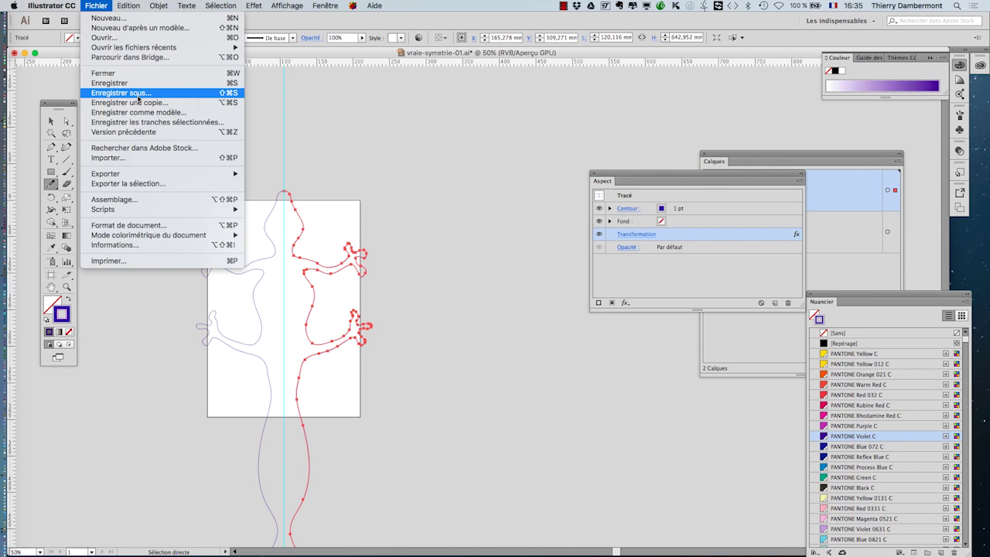
pyautogui.click(139, 96)
pyautogui.click(513, 88)
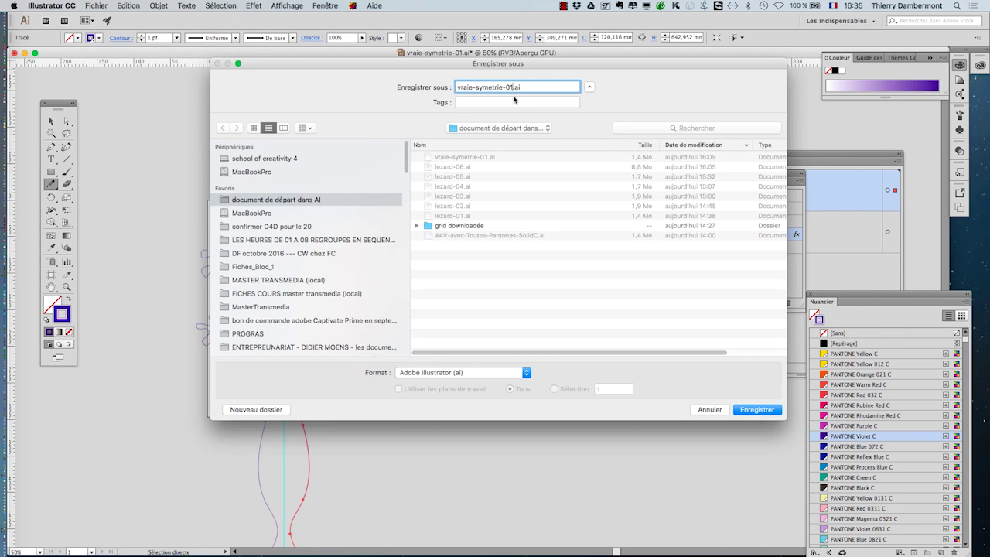
pyautogui.press('BackSpace')
pyautogui.write('2')
pyautogui.click(756, 416)
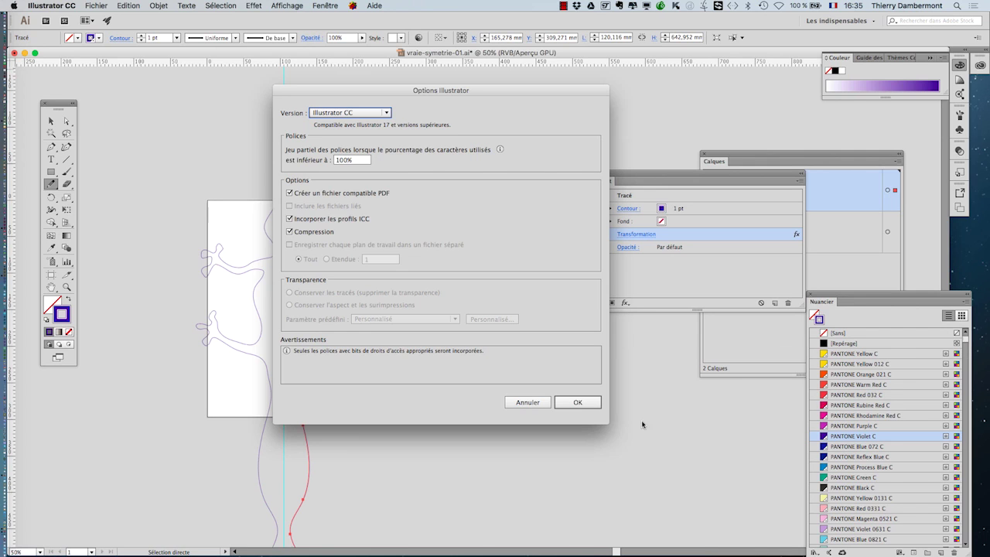
pyautogui.click(594, 407)
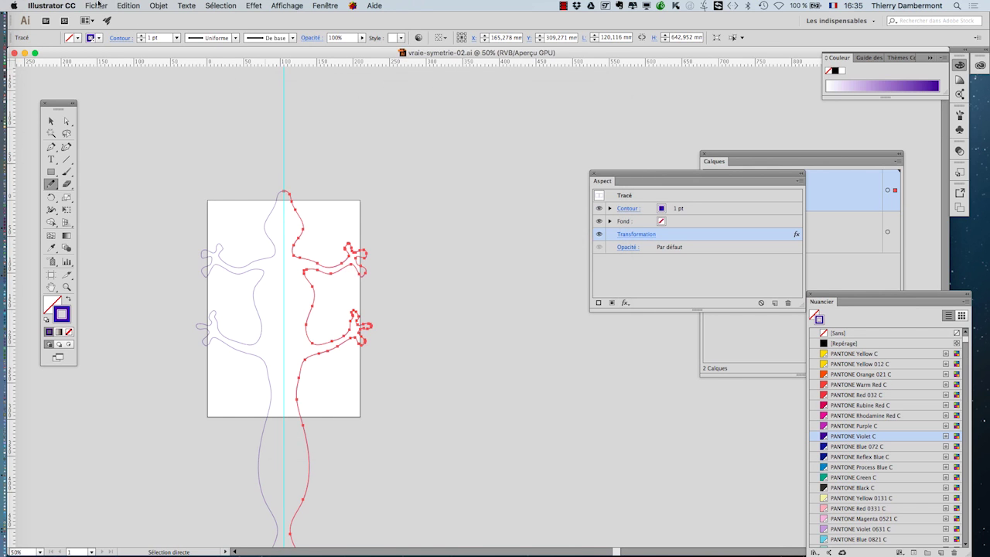
pyautogui.click(96, 5)
pyautogui.click(134, 93)
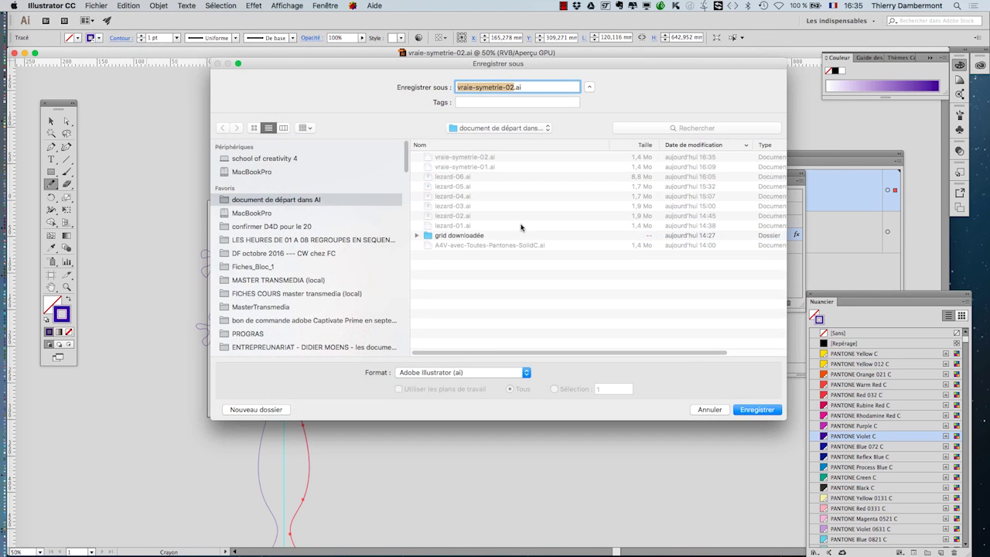
pyautogui.click(704, 411)
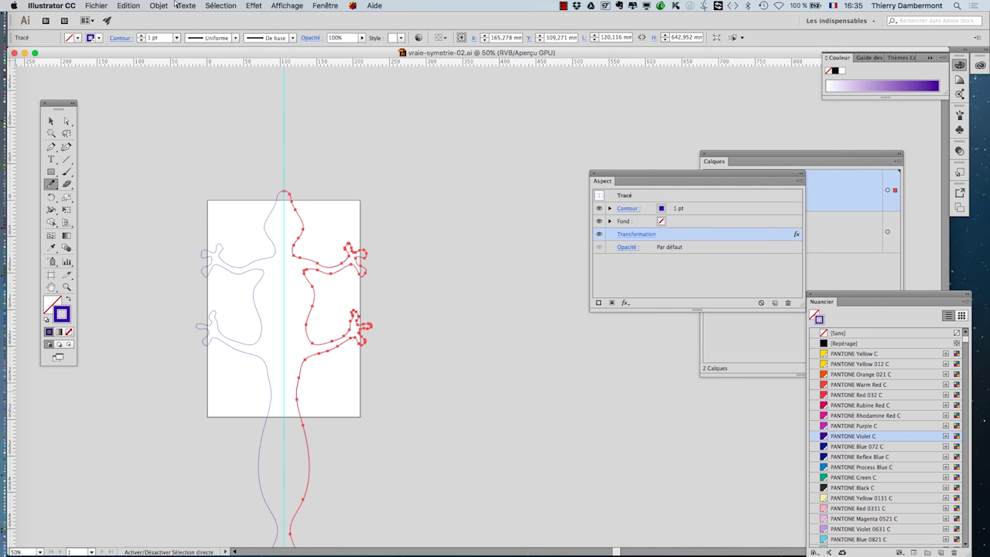